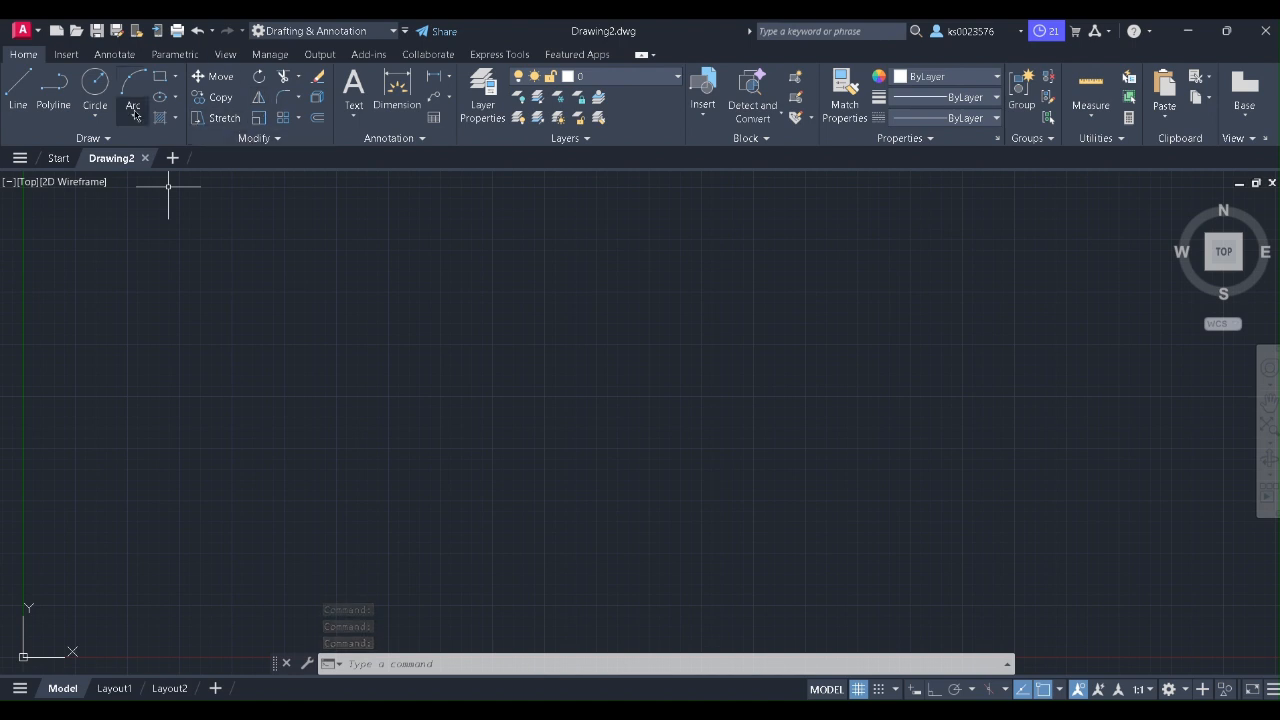
Draw a circle with a radius of about 3.87 units in the upper-left part of the empty drawing
left_click(100, 88)
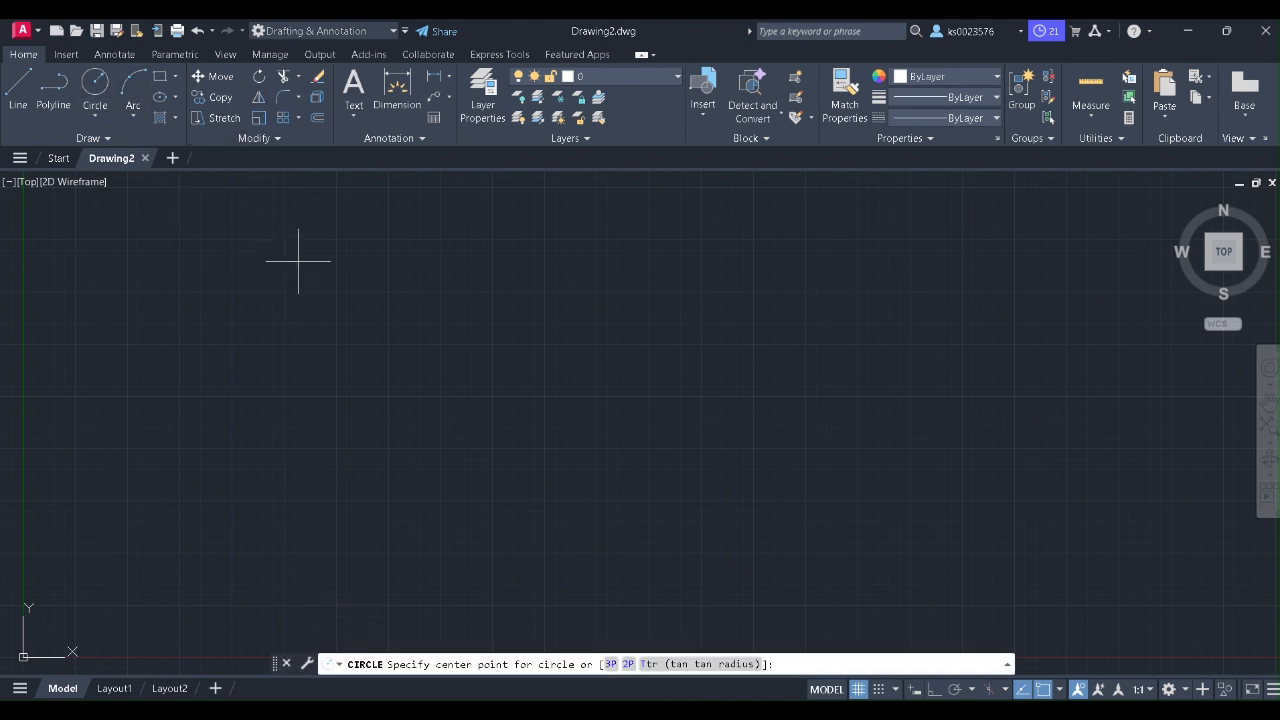
left_click(334, 310)
left_click(400, 352)
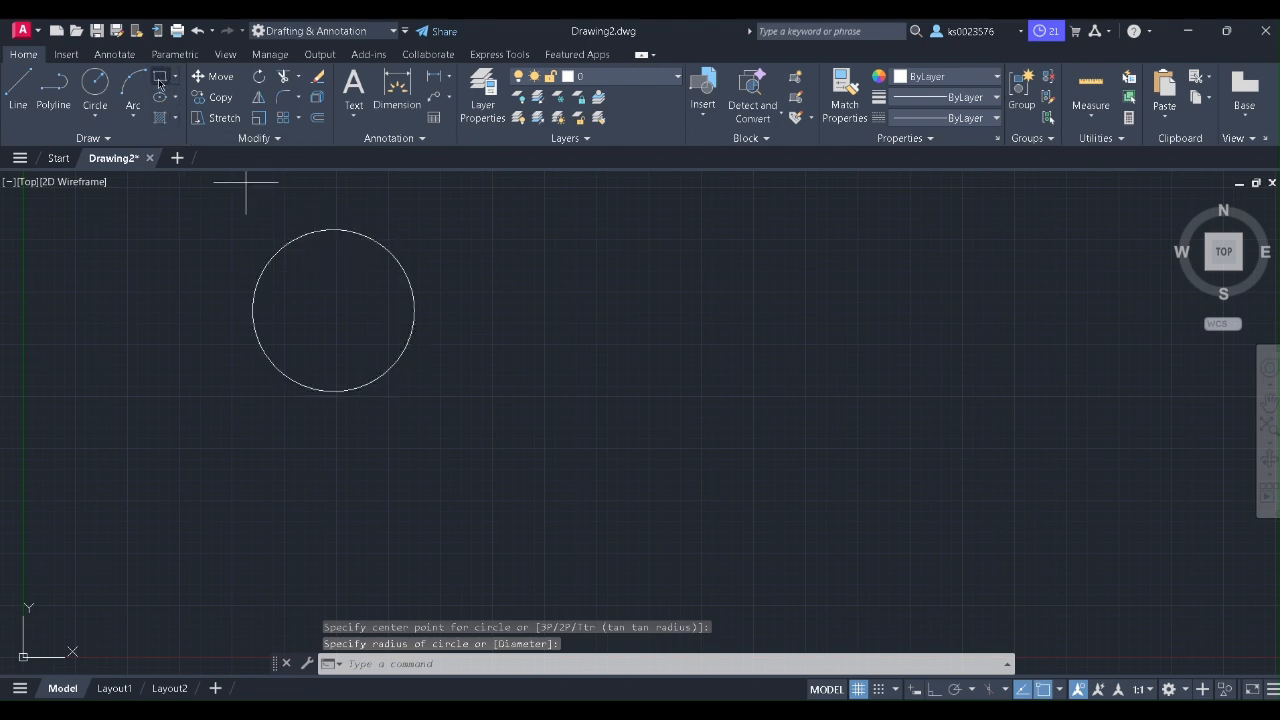
Draw a wide rectangle to the right of the circle and a second, squarer rectangle below it
left_click(159, 80)
left_click(557, 265)
left_click(714, 342)
left_click(508, 408)
left_click(666, 521)
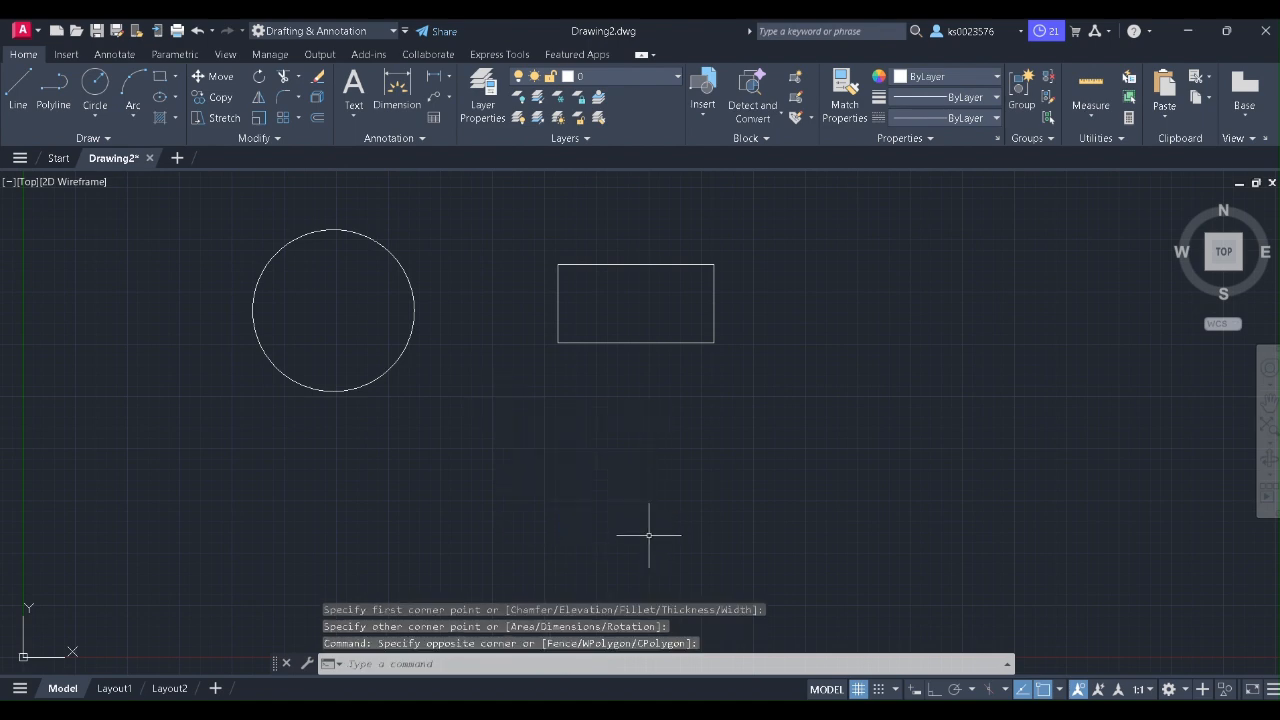
left_click(162, 80)
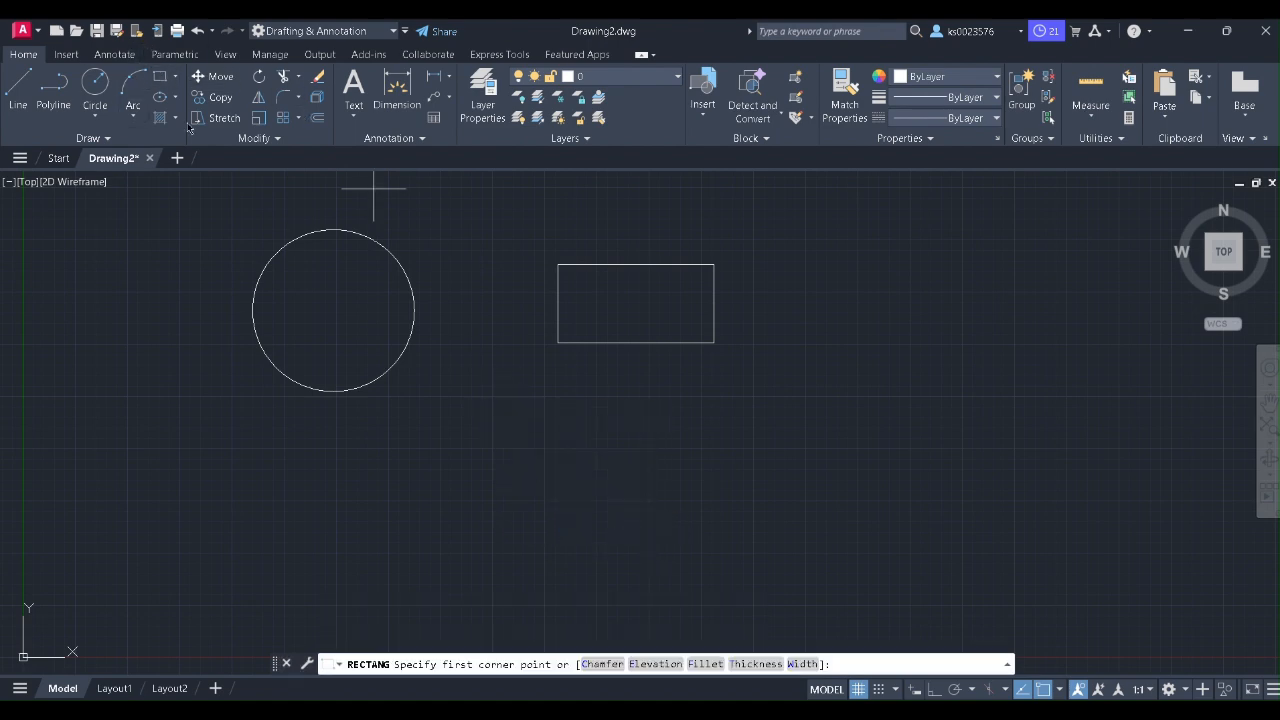
left_click(477, 411)
left_click(602, 521)
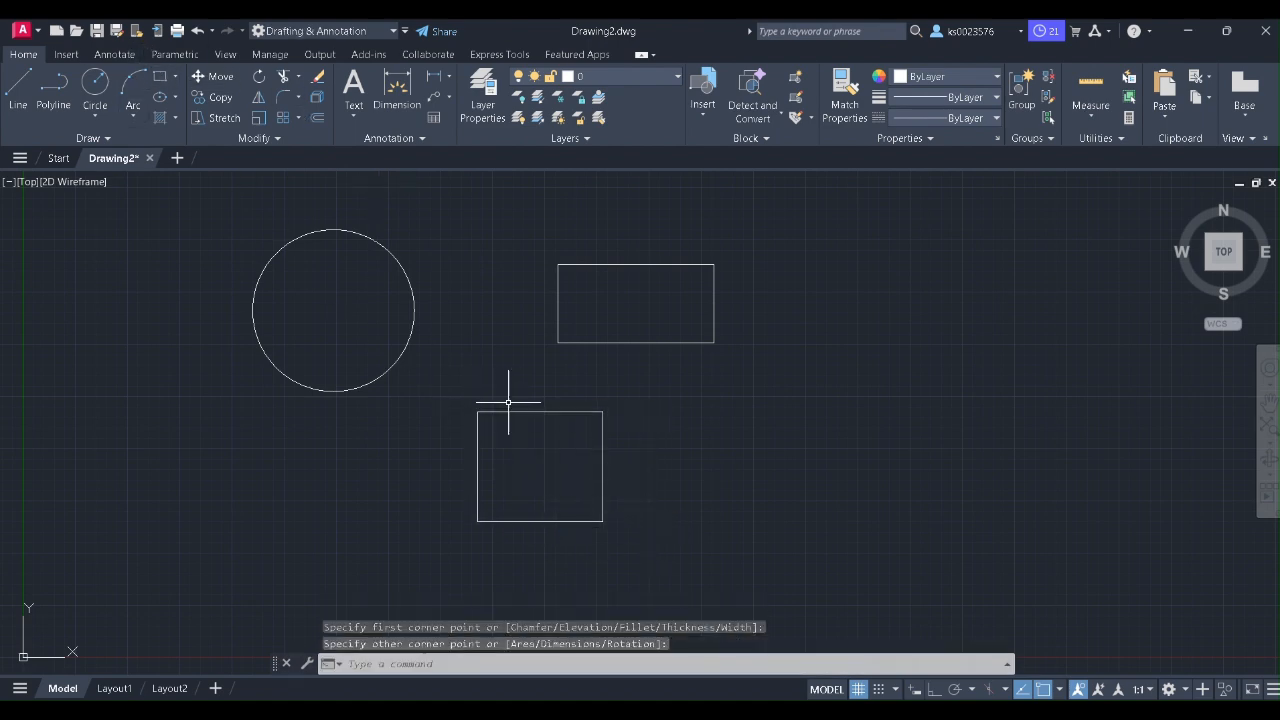
Move the circle by its center a short distance to the left, farther away from the rectangles
left_click(221, 78)
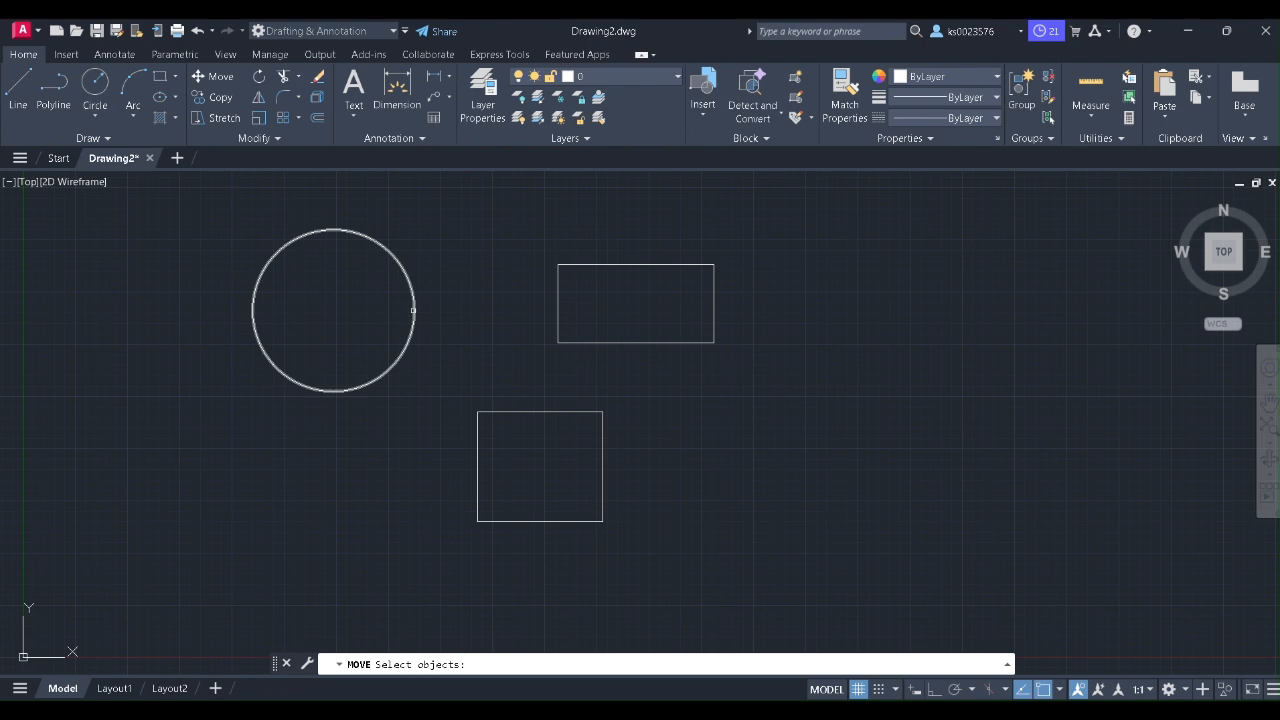
left_click(414, 311)
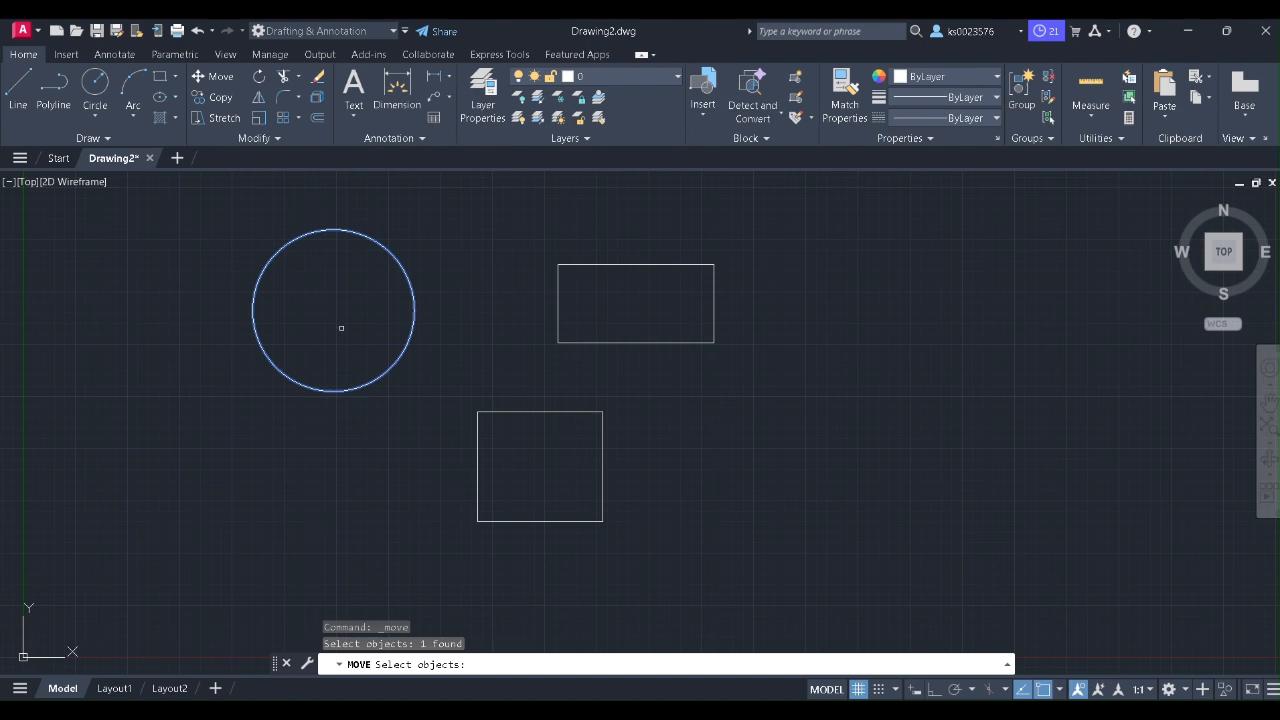
key("Return")
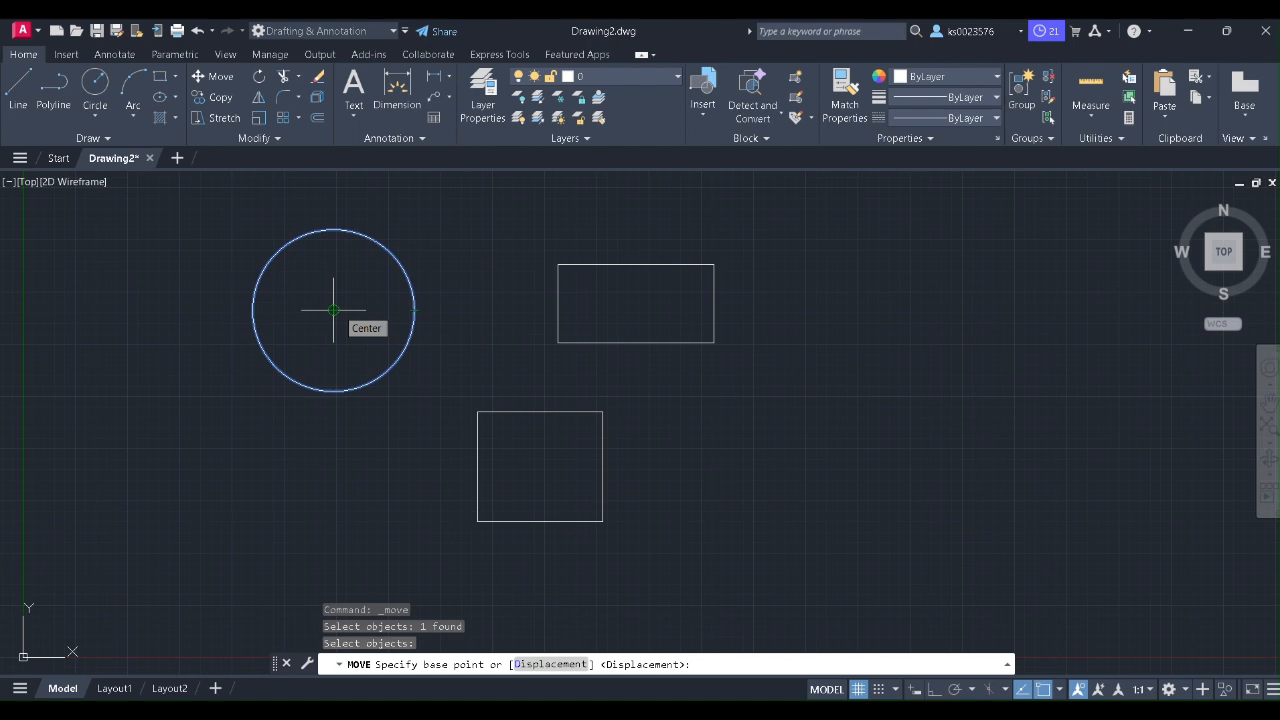
left_click(333, 310)
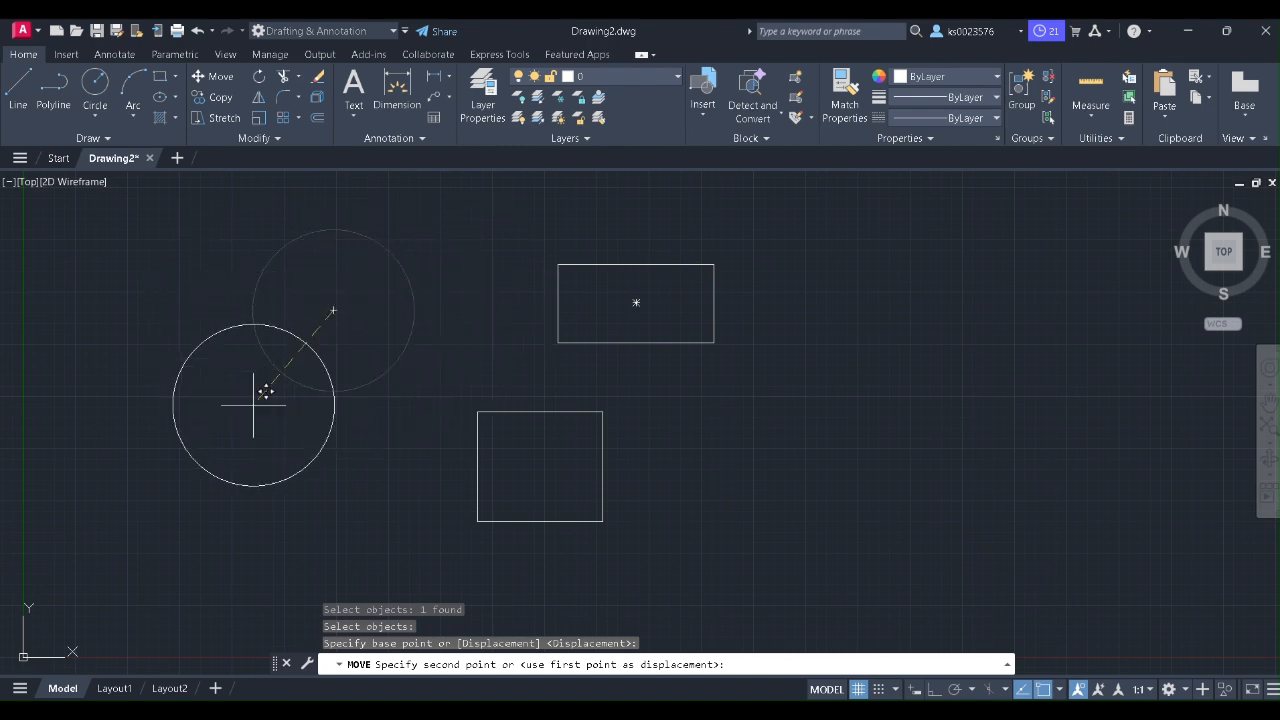
left_click(200, 318)
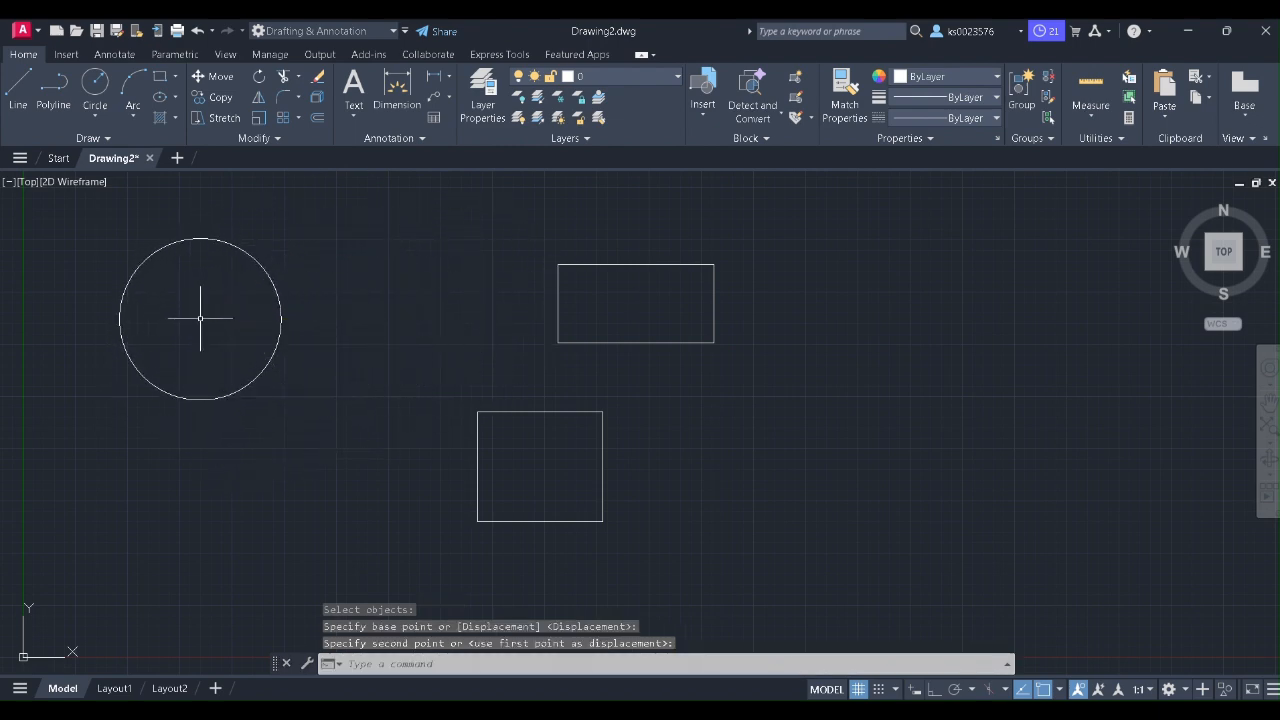
Copy the circle by its center onto the upper-left and lower-right corners of the wide rectangle
left_click(214, 98)
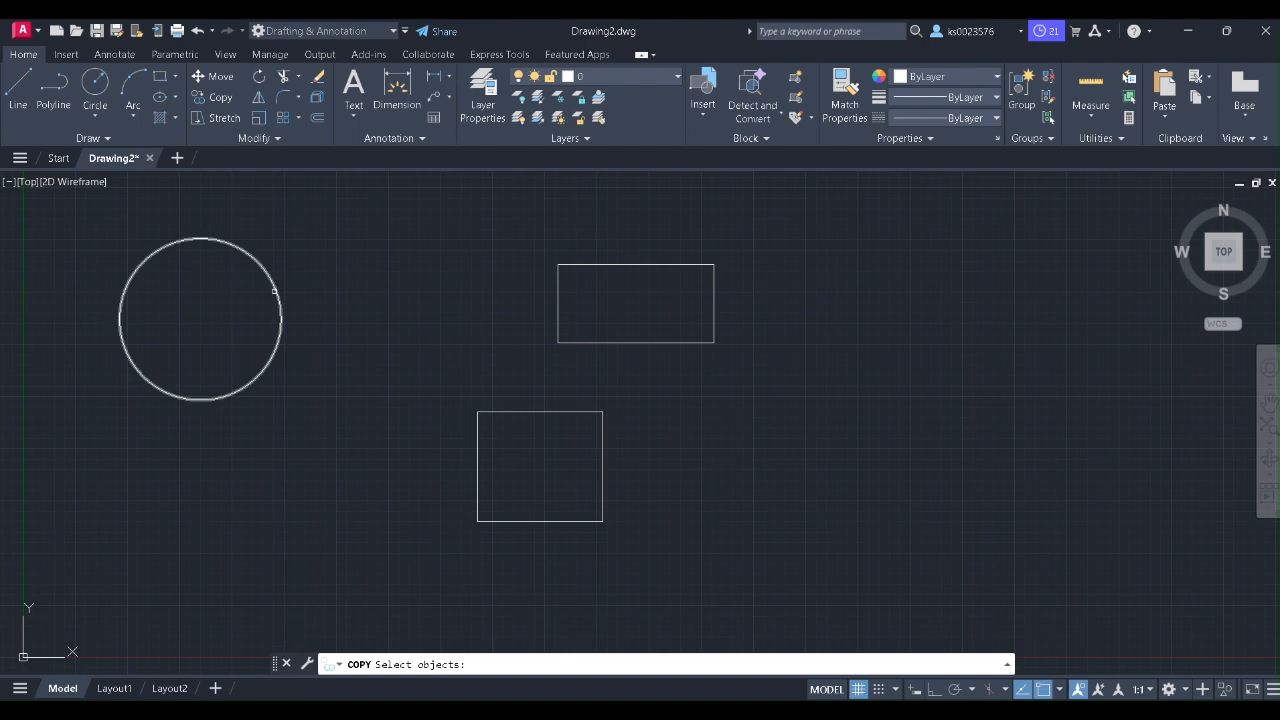
left_click(279, 299)
key("Return")
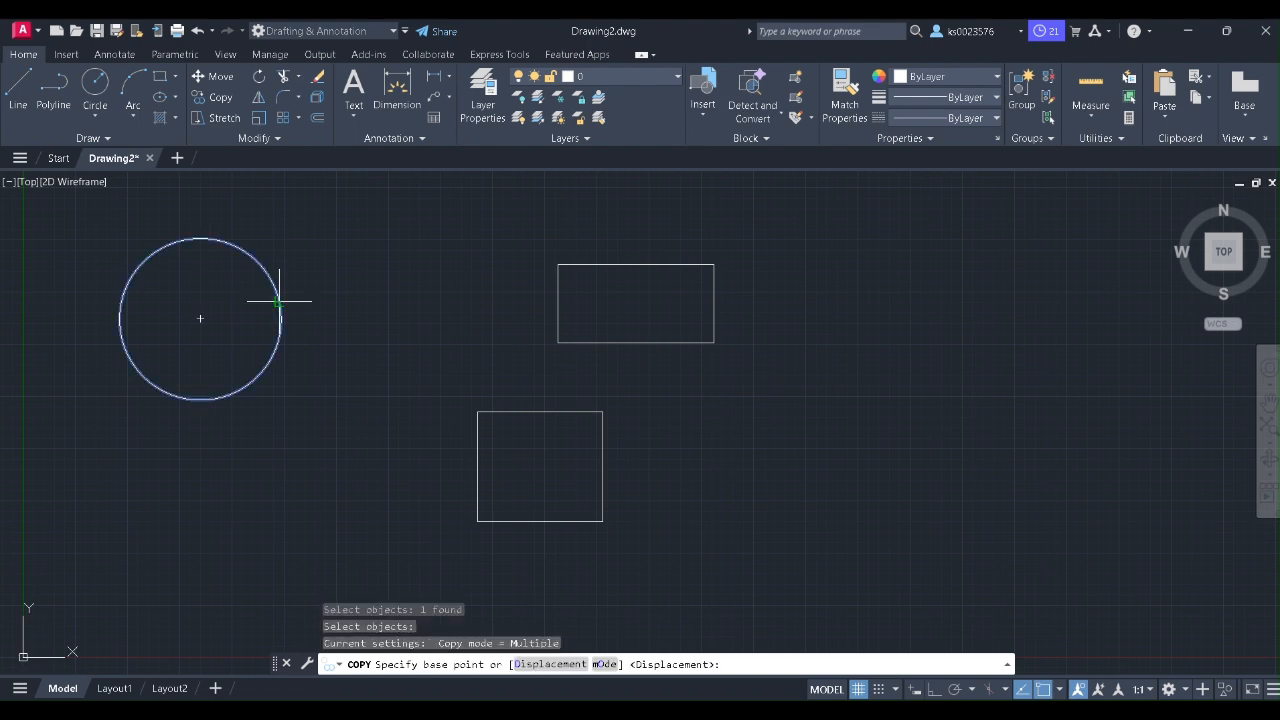
left_click(200, 318)
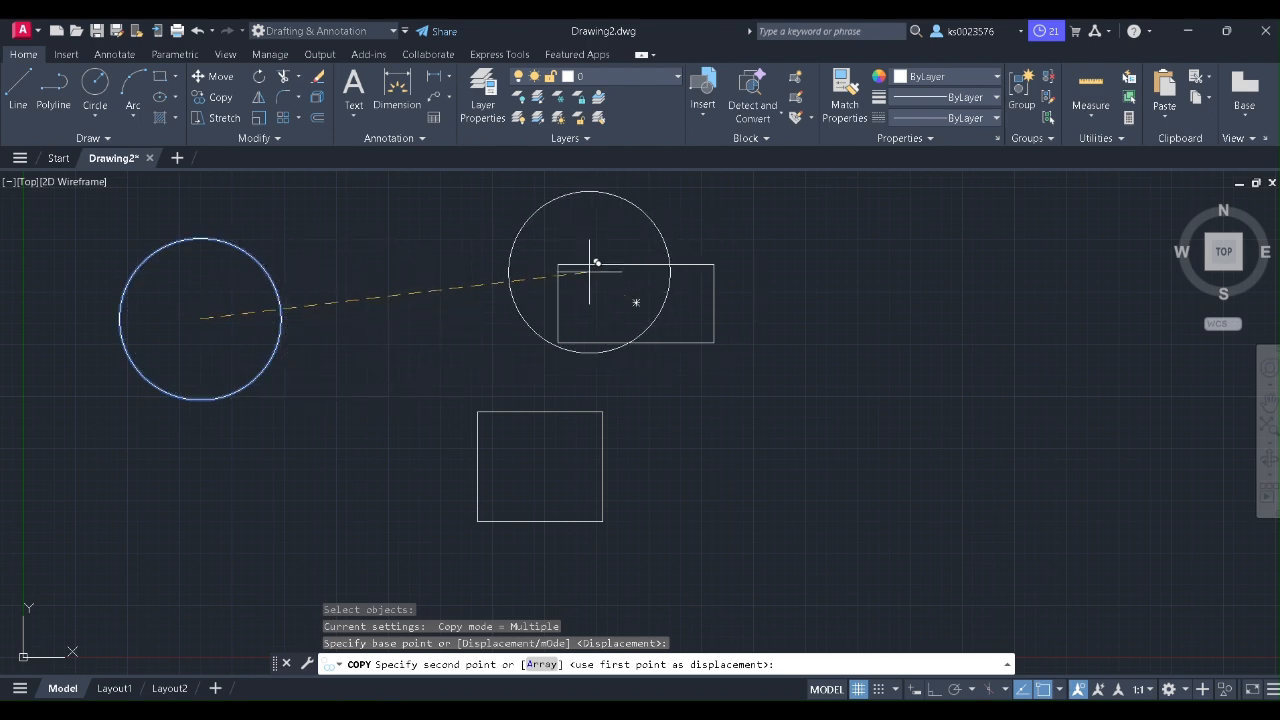
left_click(558, 264)
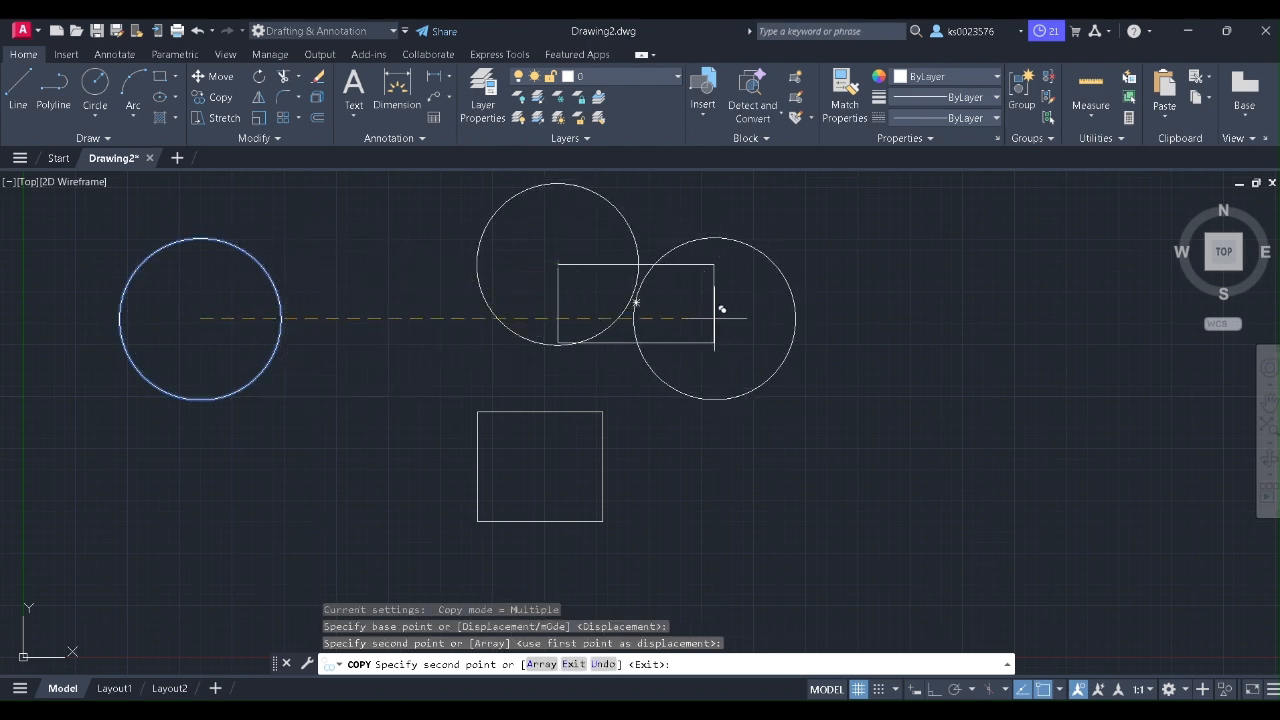
left_click(714, 342)
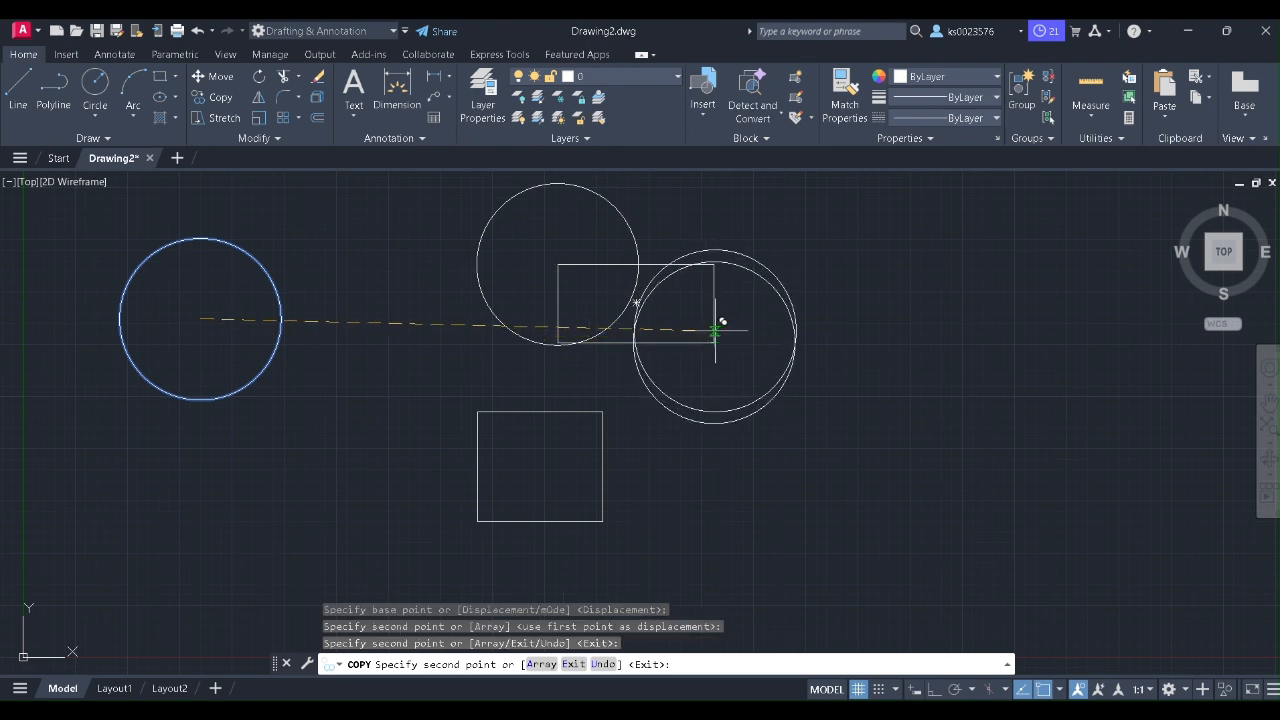
right_click(713, 318)
left_click(746, 326)
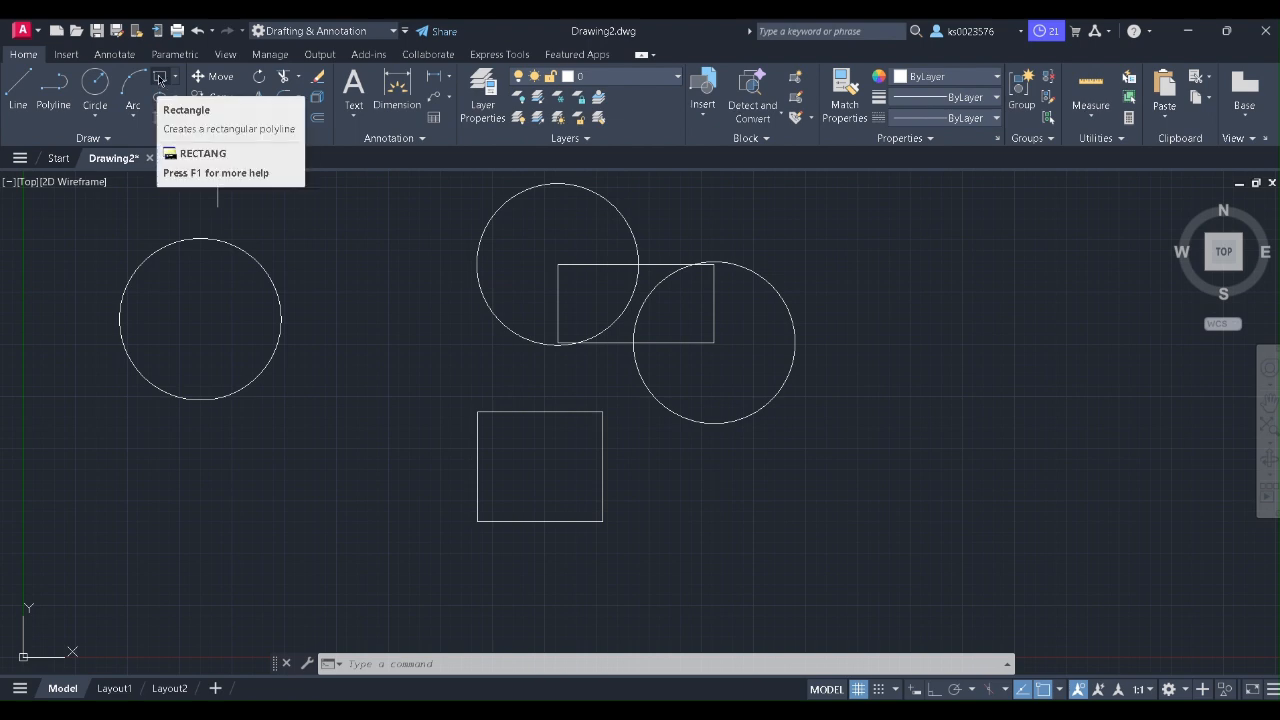
Draw a small, nearly square rectangle in the empty area to the right of the existing shapes
left_click(158, 77)
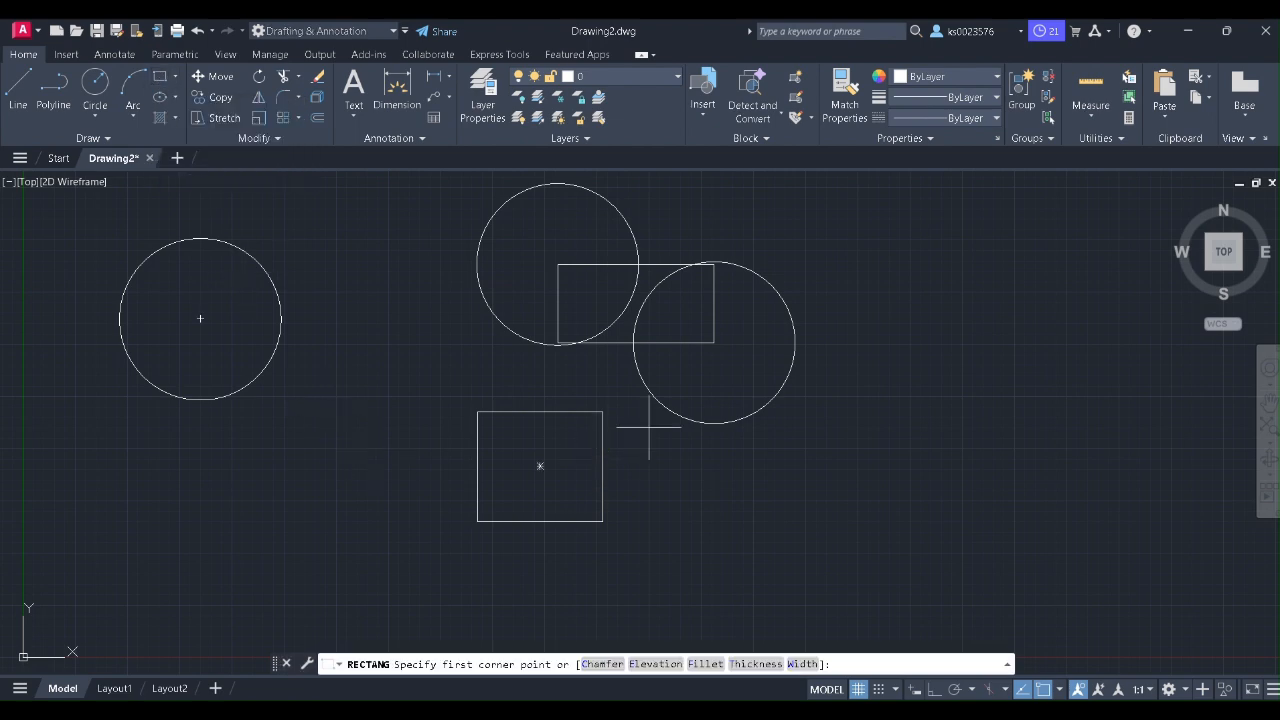
left_click(912, 418)
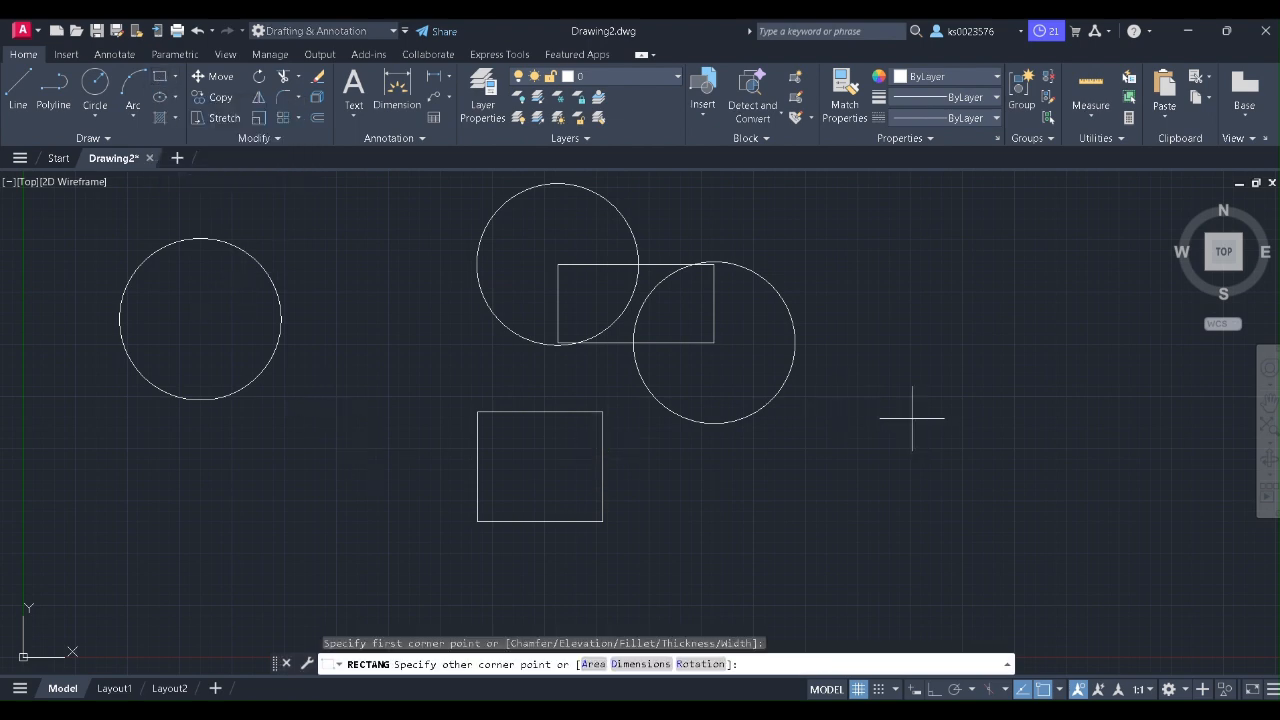
left_click(987, 488)
scroll(1010, 440, "down", 3)
scroll(1105, 460, "up", 6)
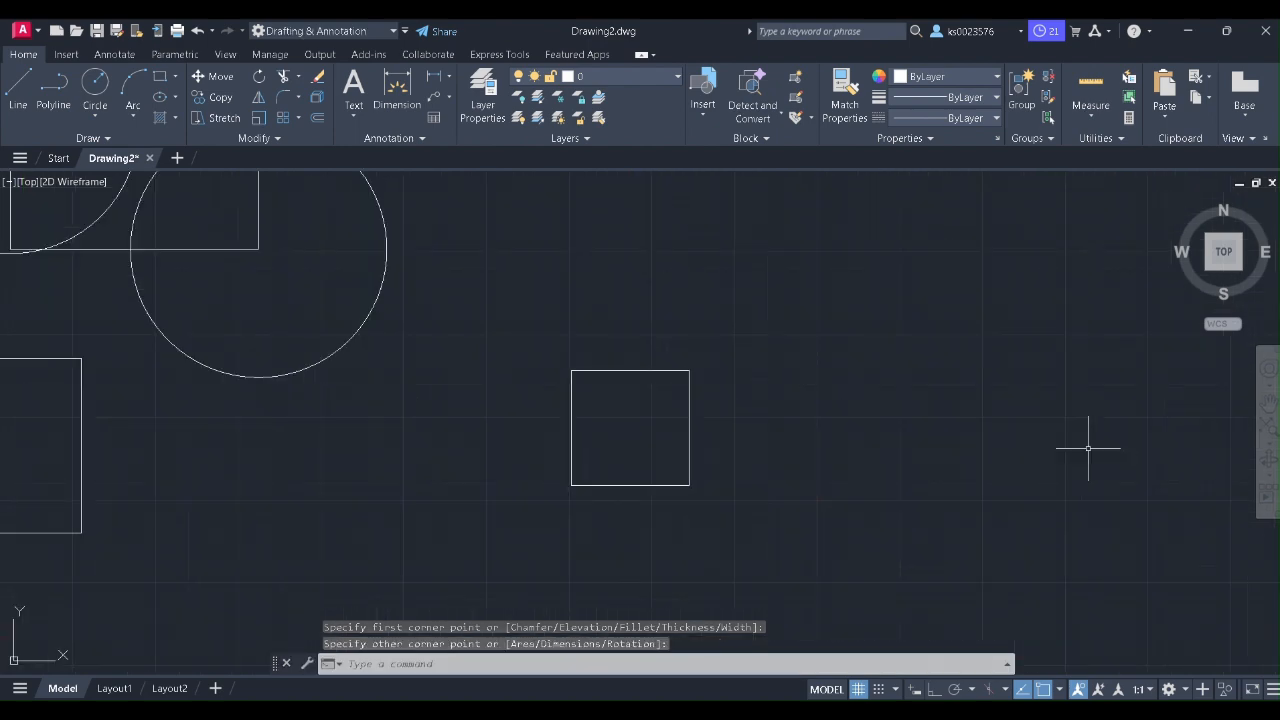
Draw a circle centered on the midpoint of the small rectangle's right side, nearly as tall as the rectangle
left_click(95, 85)
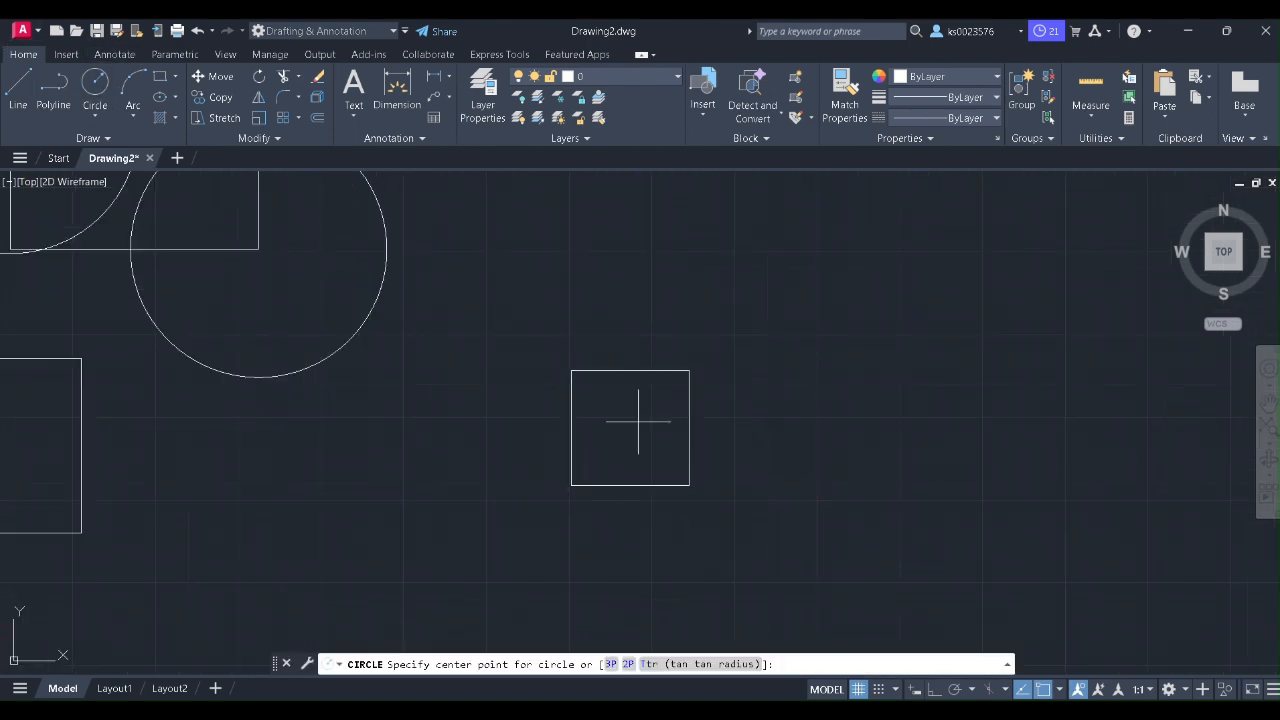
left_click(689, 429)
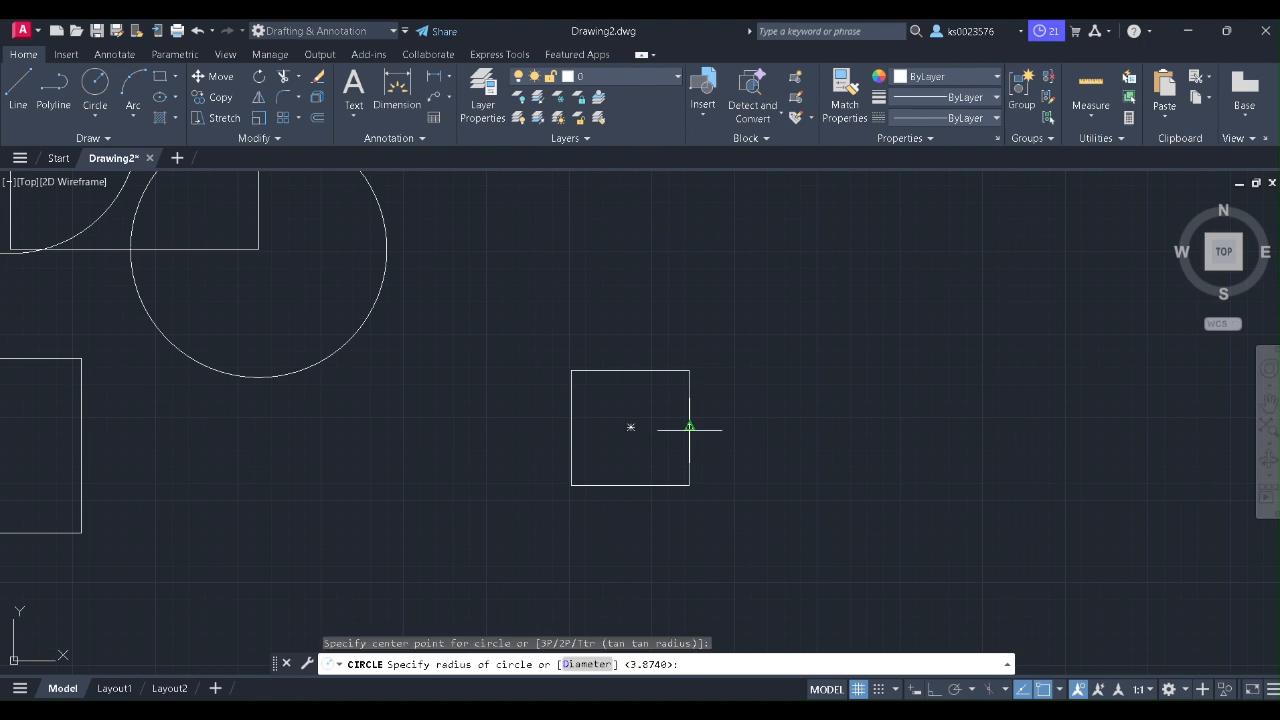
left_click(723, 468)
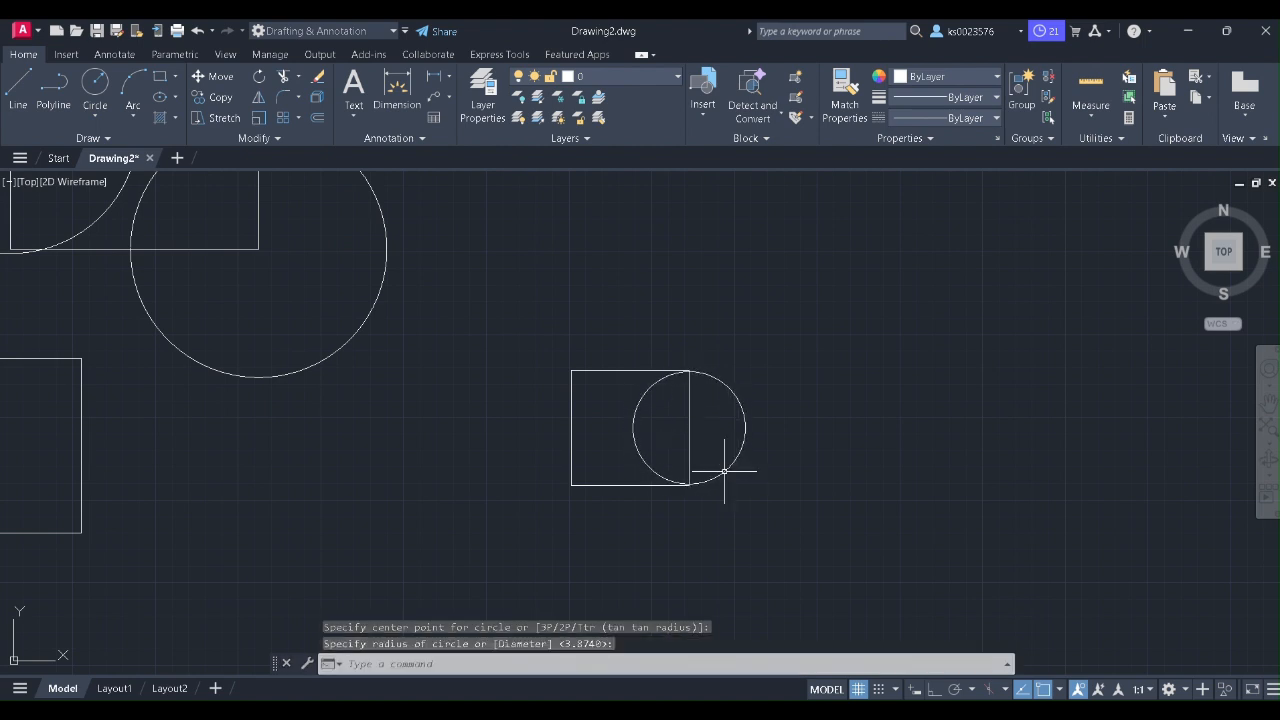
Move the small circle by its center horizontally to the right, clear of the small rectangle
left_click(213, 76)
left_click(746, 422)
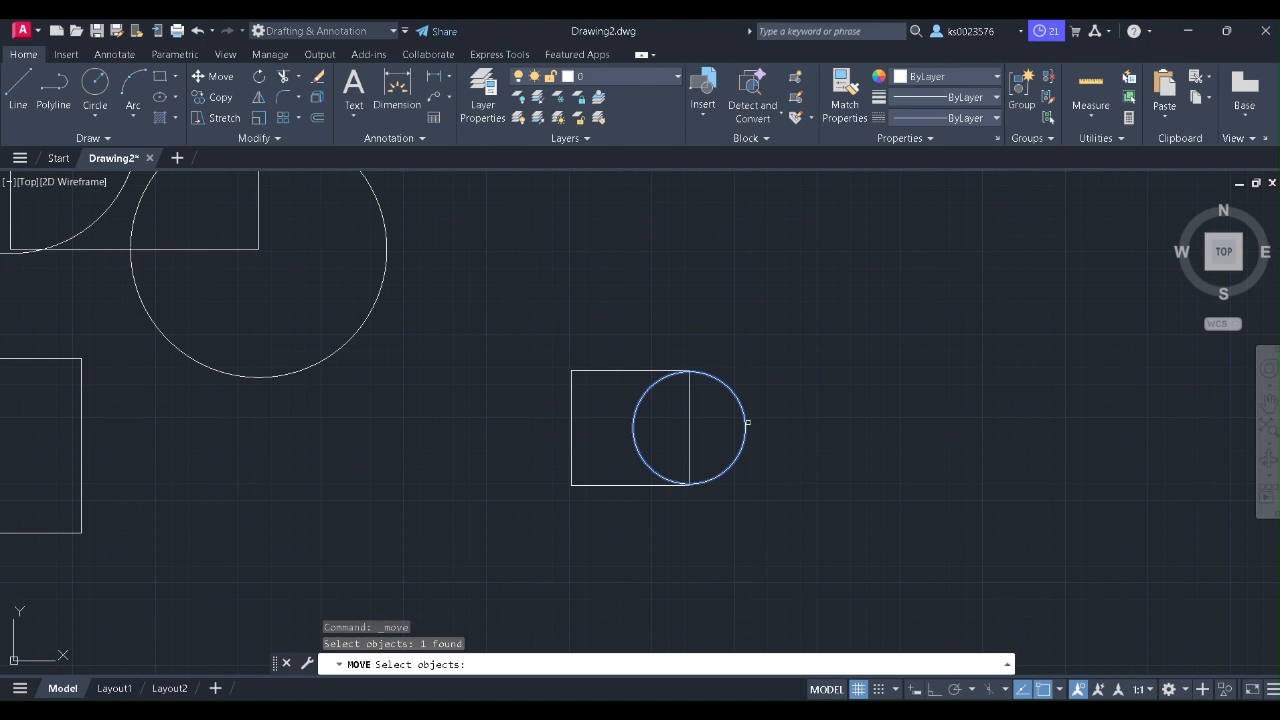
key("Return")
left_click(688, 428)
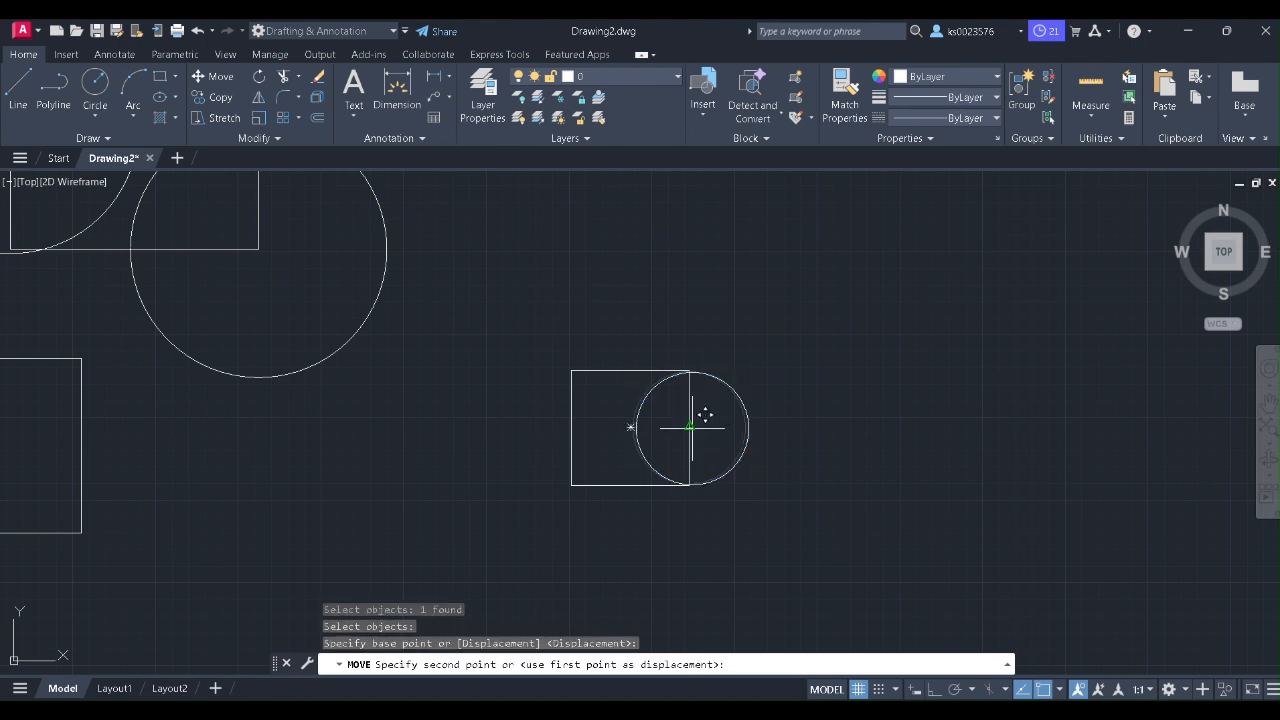
left_click(905, 427)
Draw connected lines from the small rectangle's upper-right corner through the circle's top and bottom quadrants to the rectangle's lower-right corner
left_click(18, 90)
left_click(689, 371)
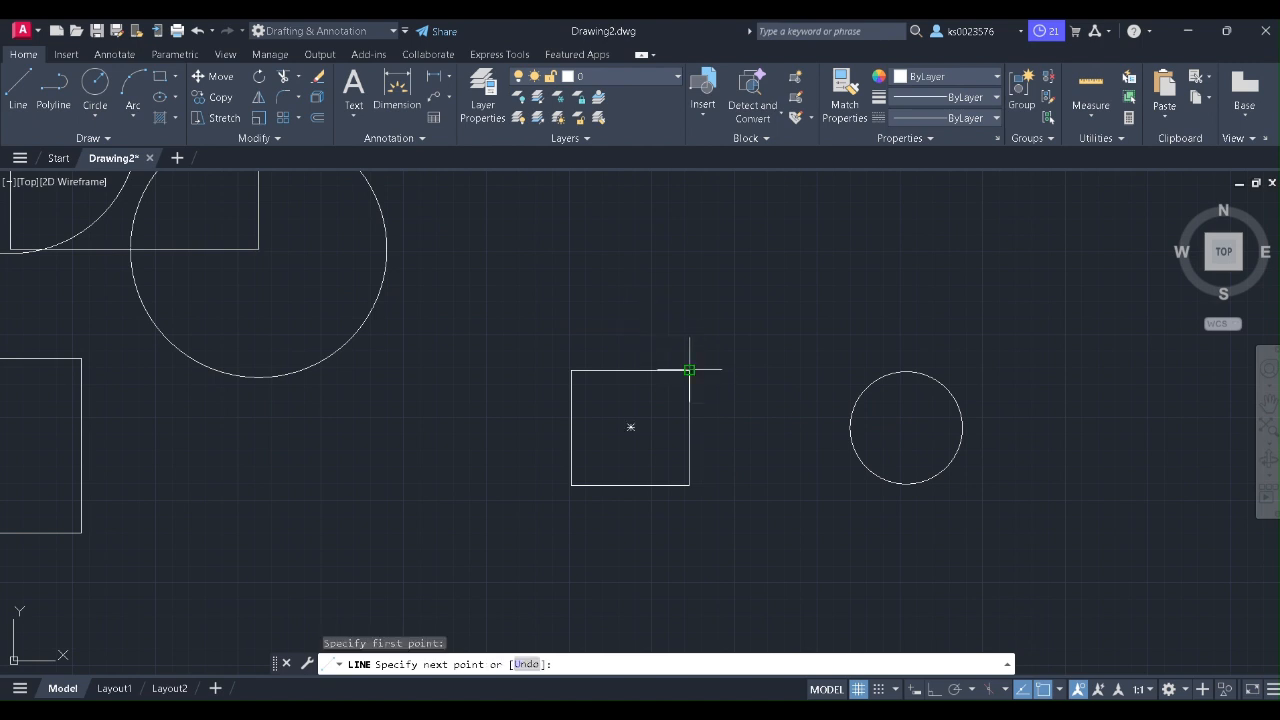
left_click(906, 371)
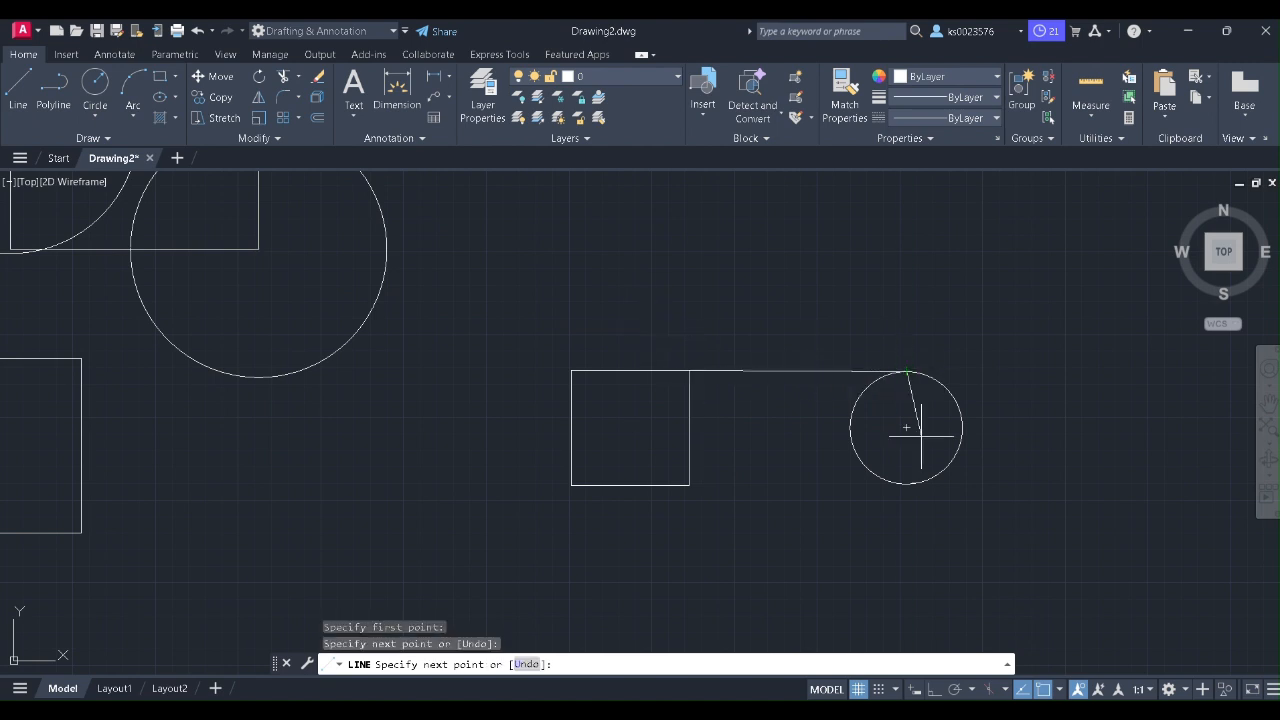
left_click(906, 484)
left_click(689, 485)
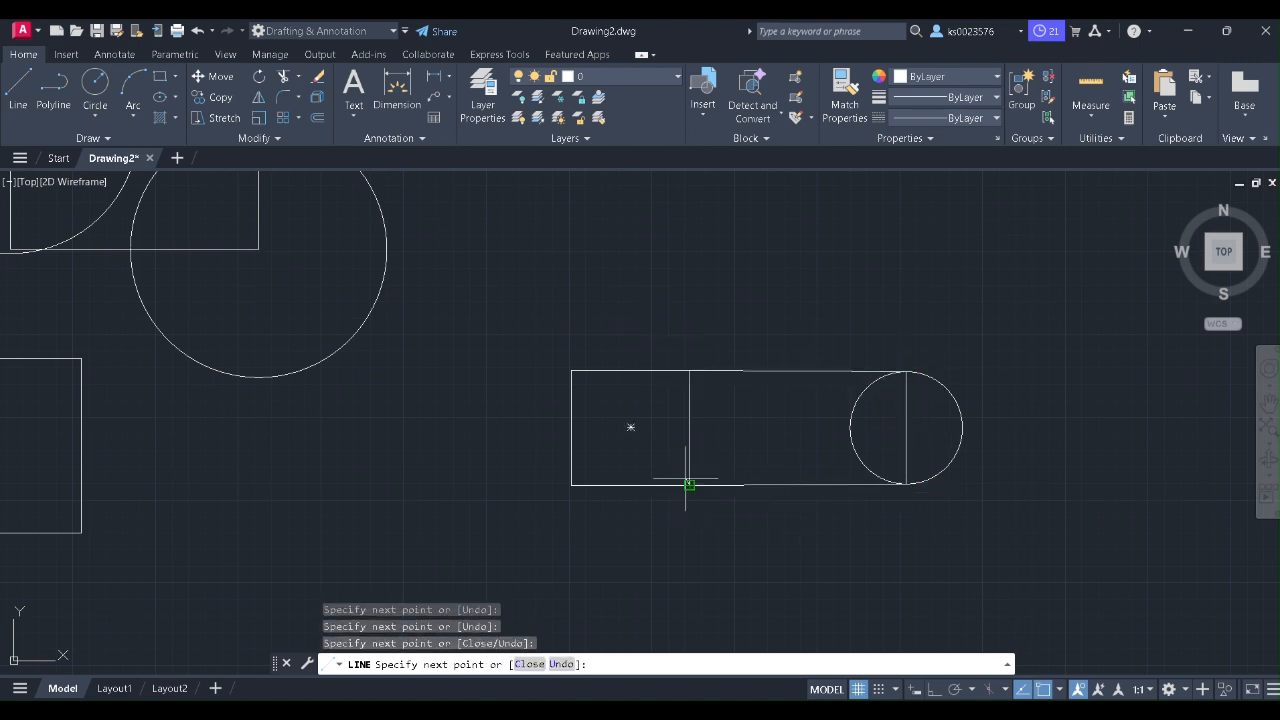
right_click(620, 275)
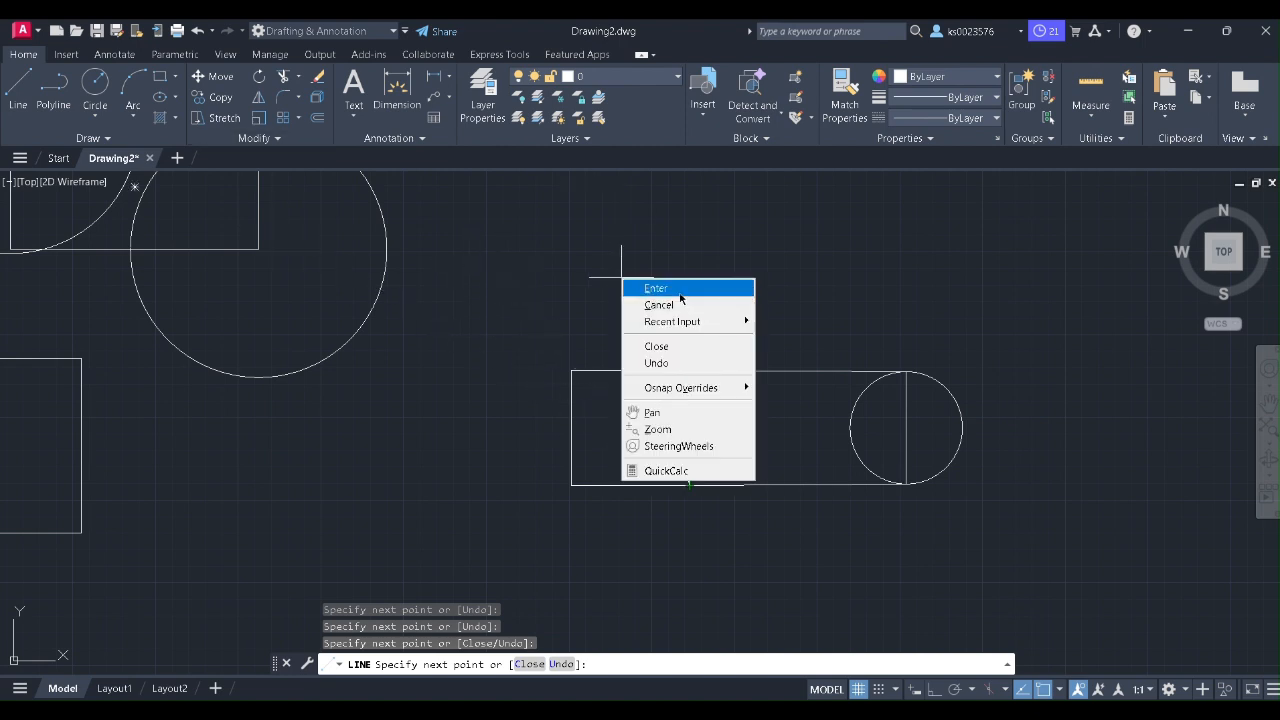
left_click(650, 284)
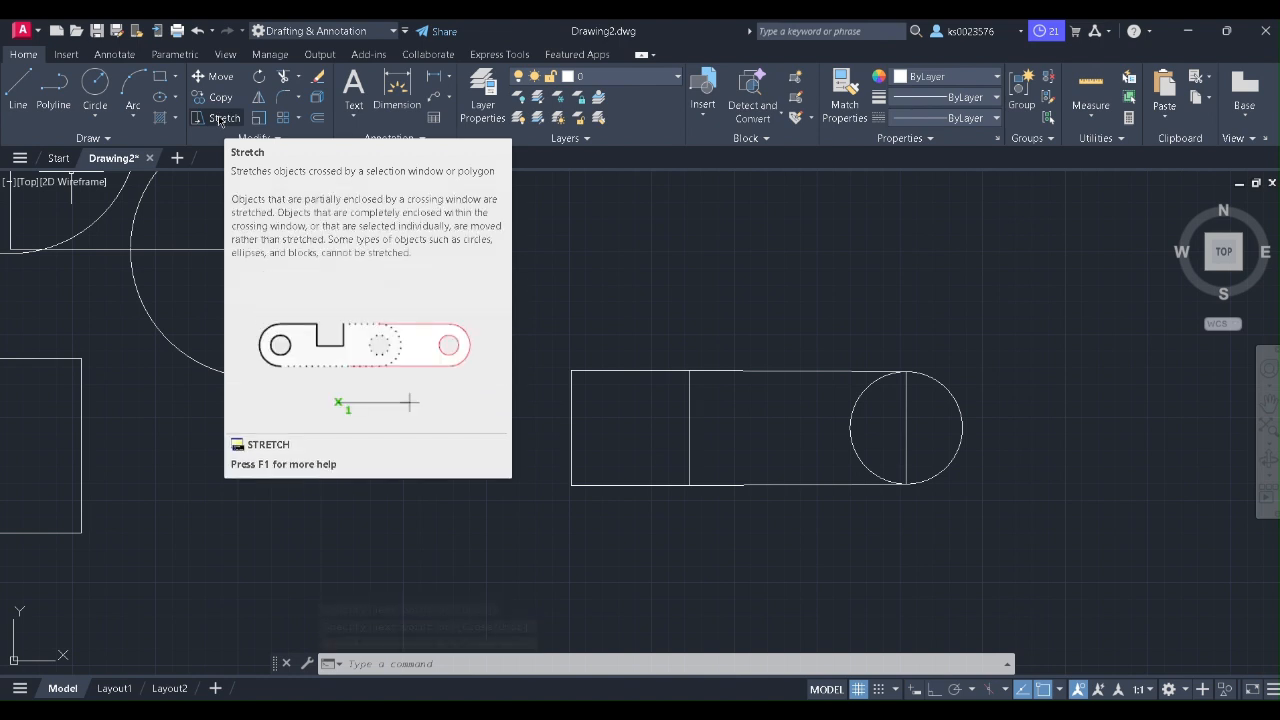
Stretch the small circle, its vertical line and both connecting lines about 8 units horizontally to the right, using the circle's left quadrant as base point
left_click(219, 119)
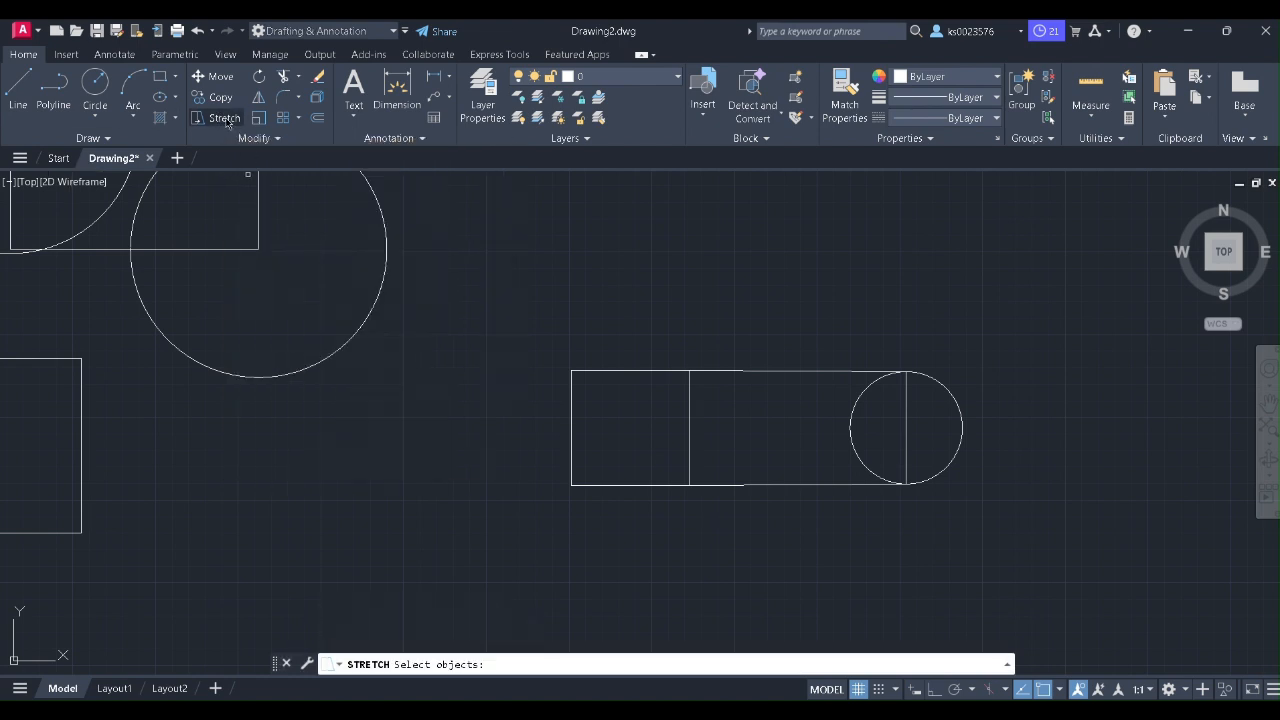
left_click(780, 318)
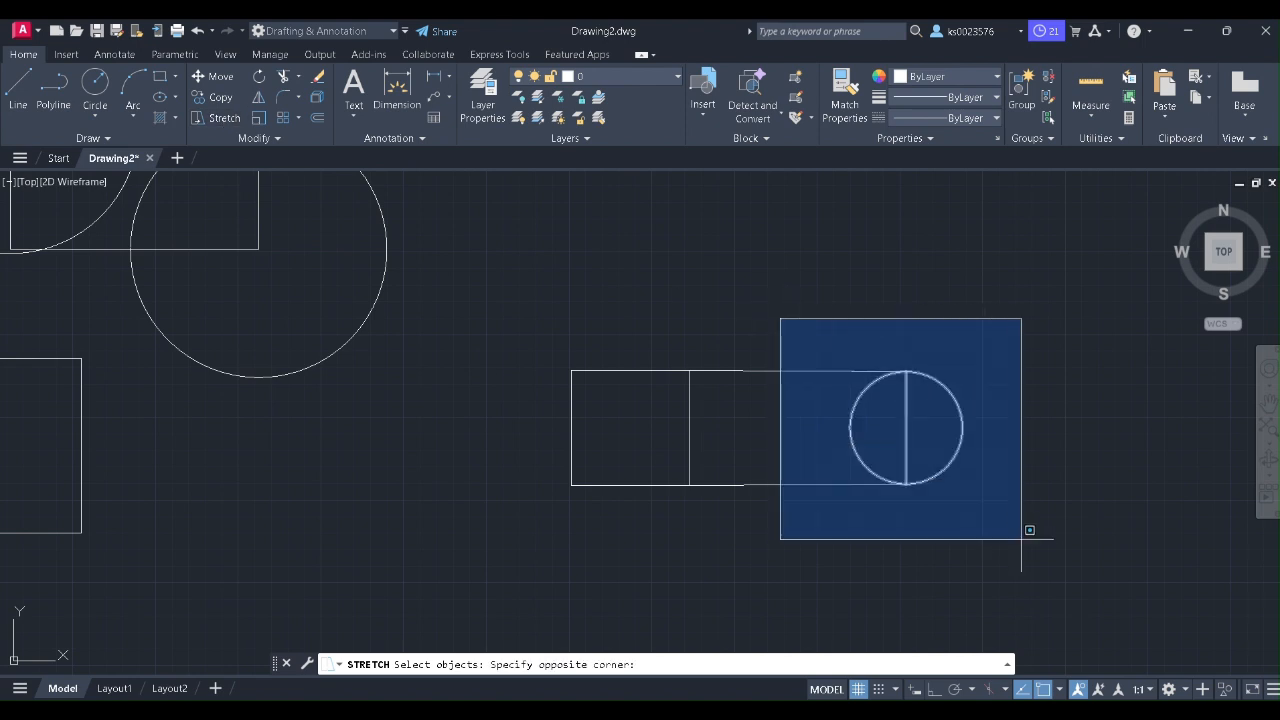
left_click(975, 494)
left_click(757, 371)
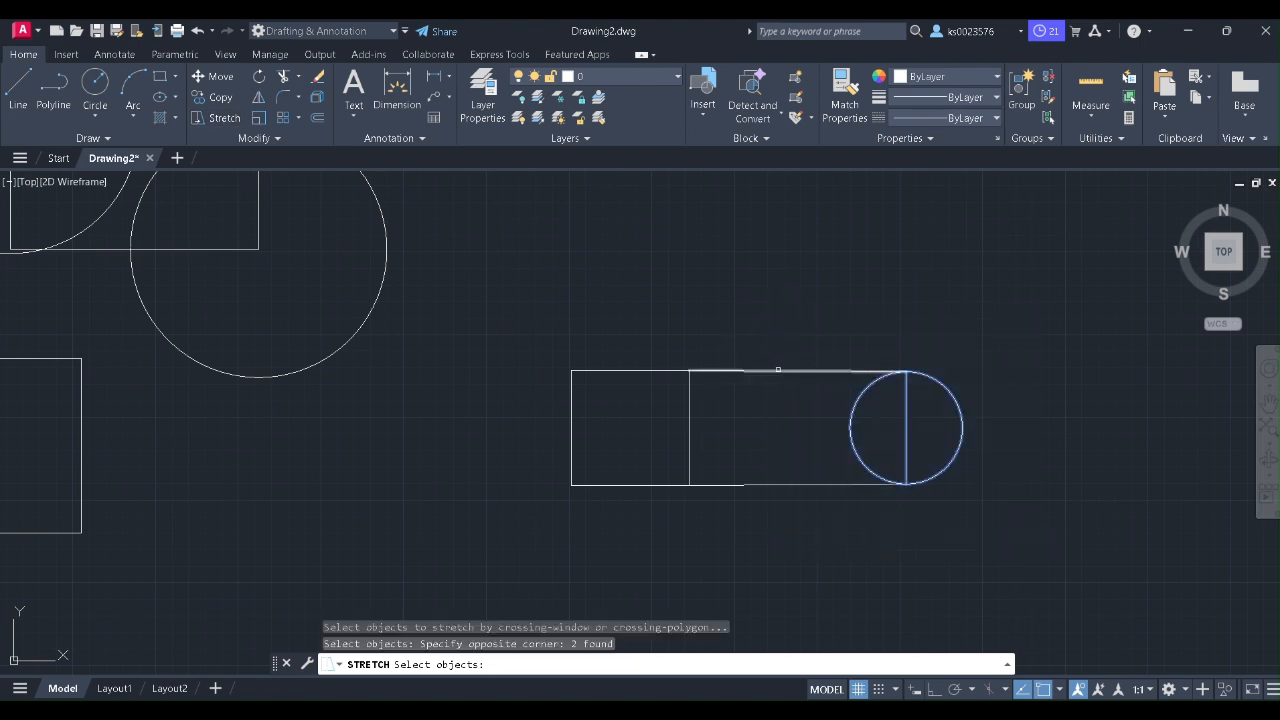
left_click(808, 485)
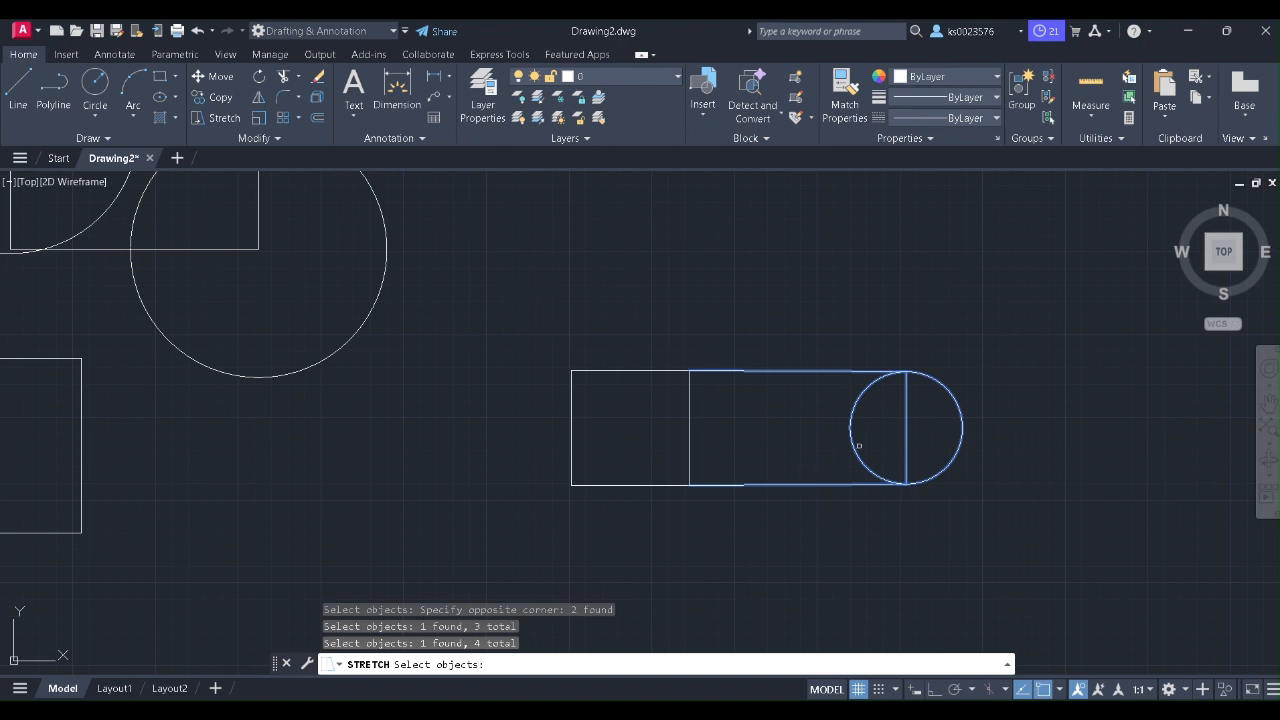
key("Return")
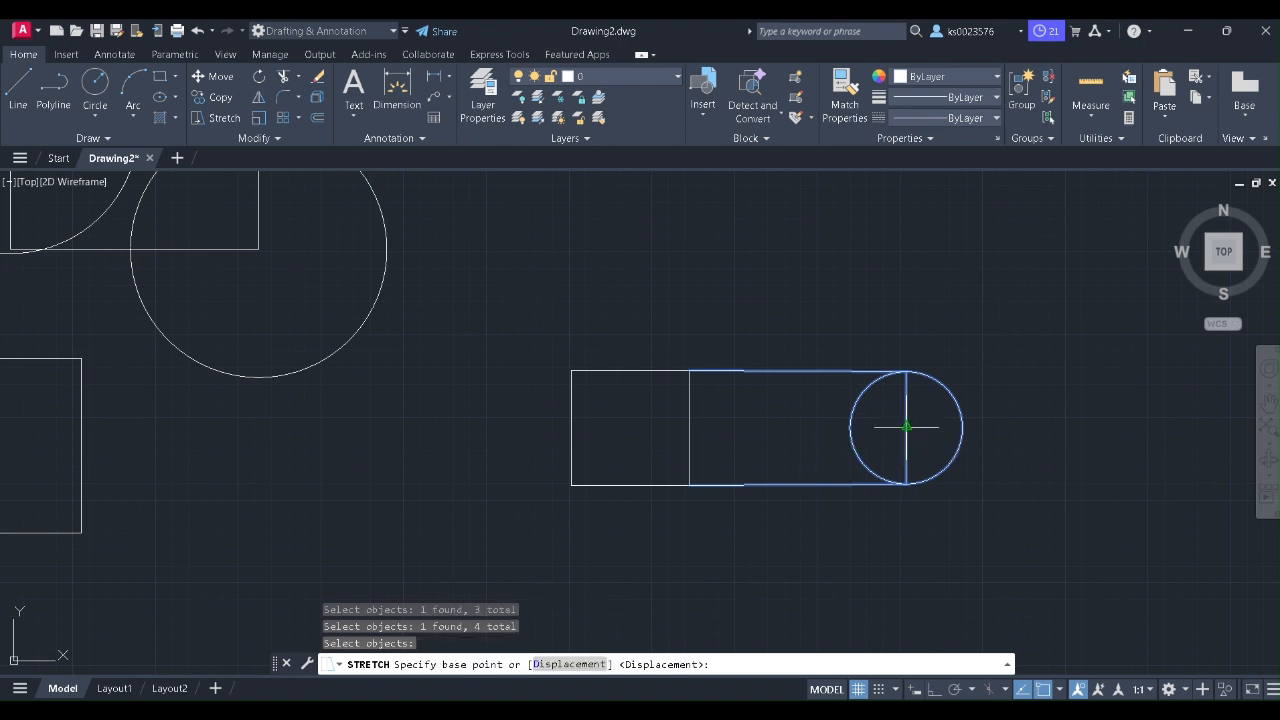
left_click(851, 427)
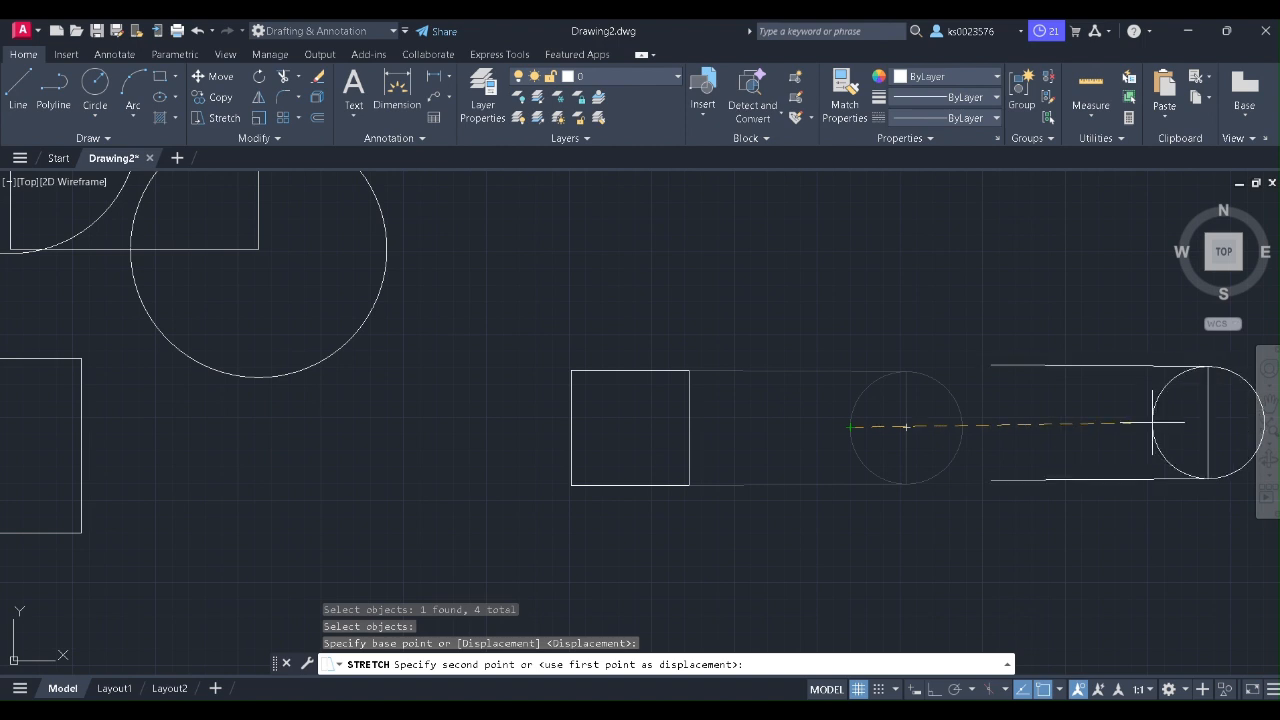
key("F8")
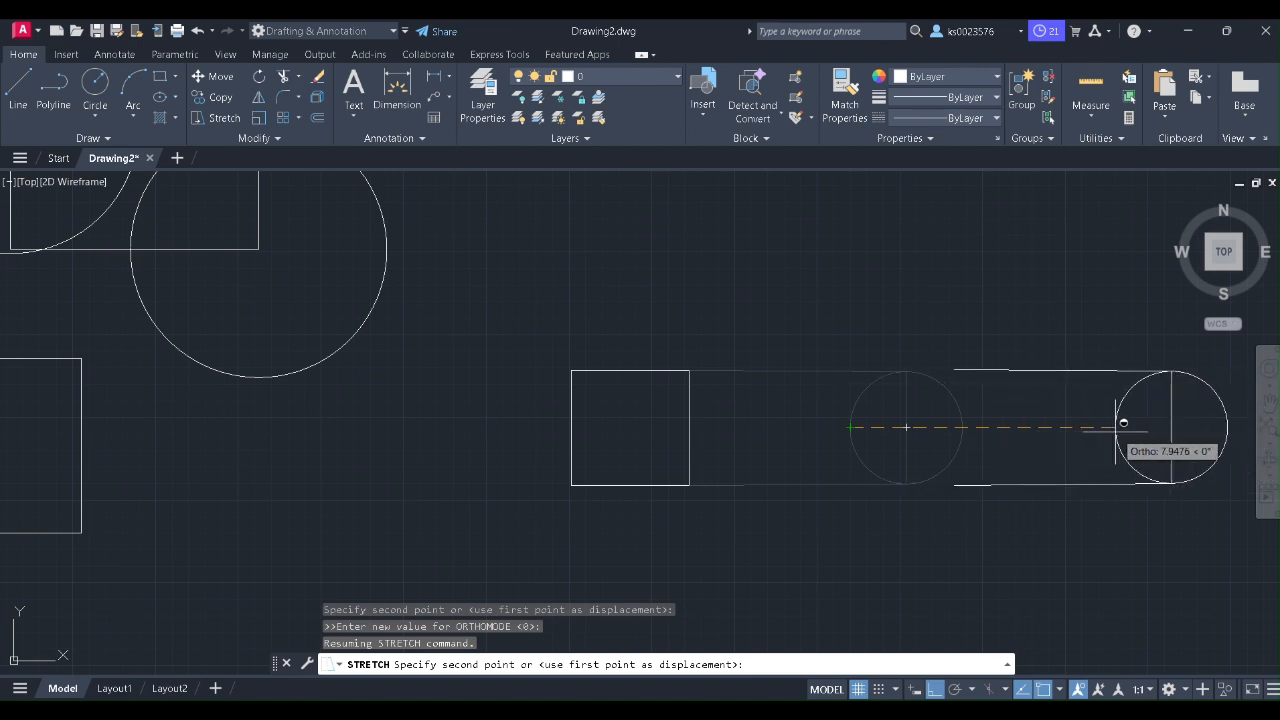
left_click(1120, 430)
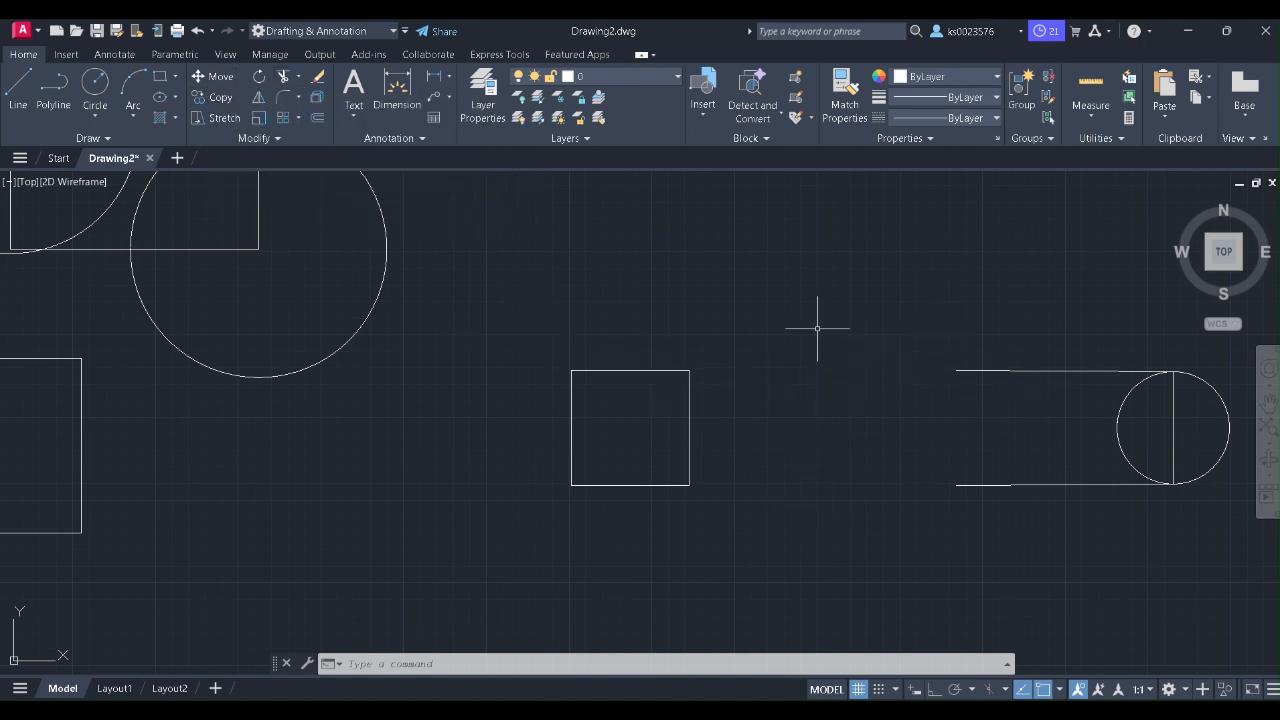
Draw a line from the small rectangle's upper-right corner to the left end of the upper connecting line
left_click(18, 90)
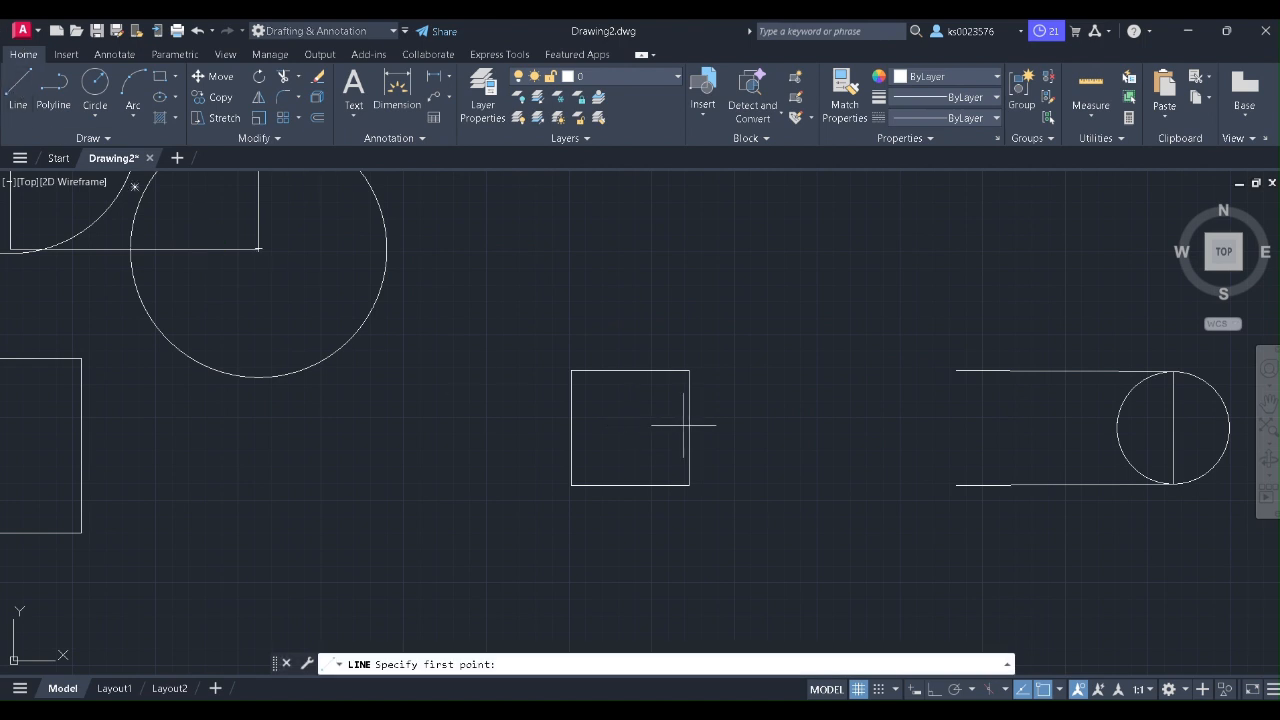
left_click(689, 371)
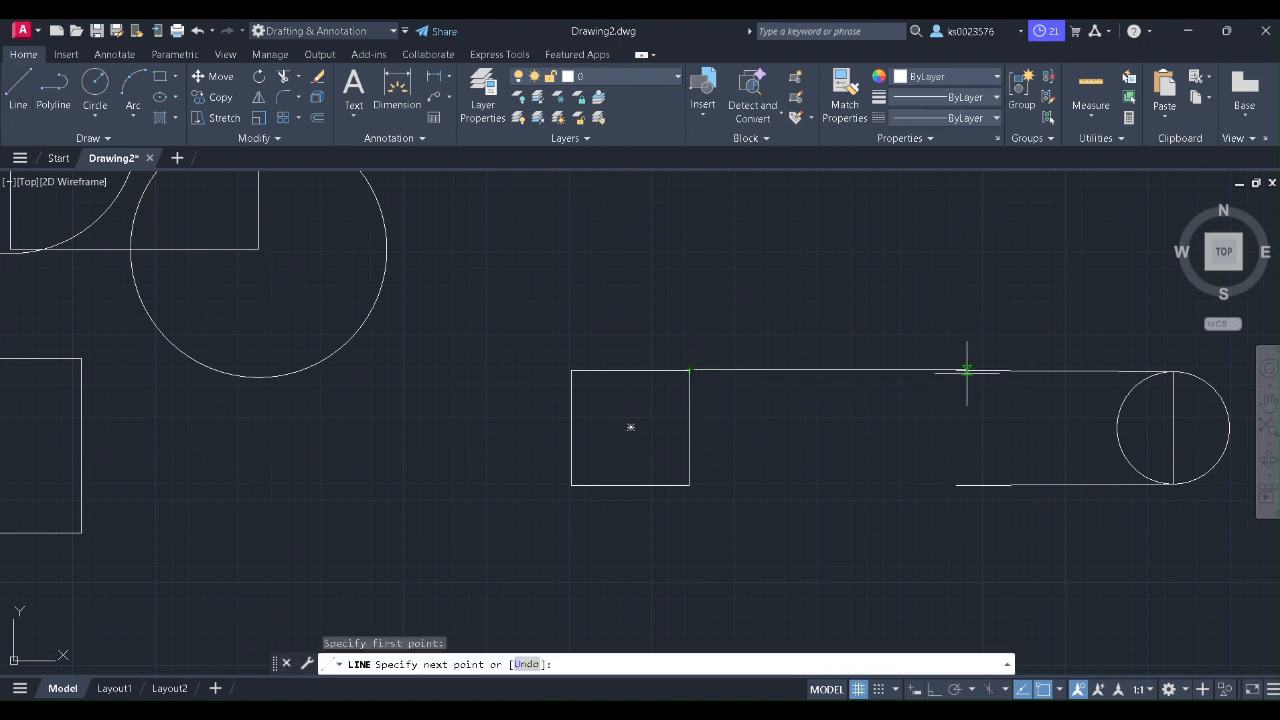
left_click(956, 371)
right_click(799, 311)
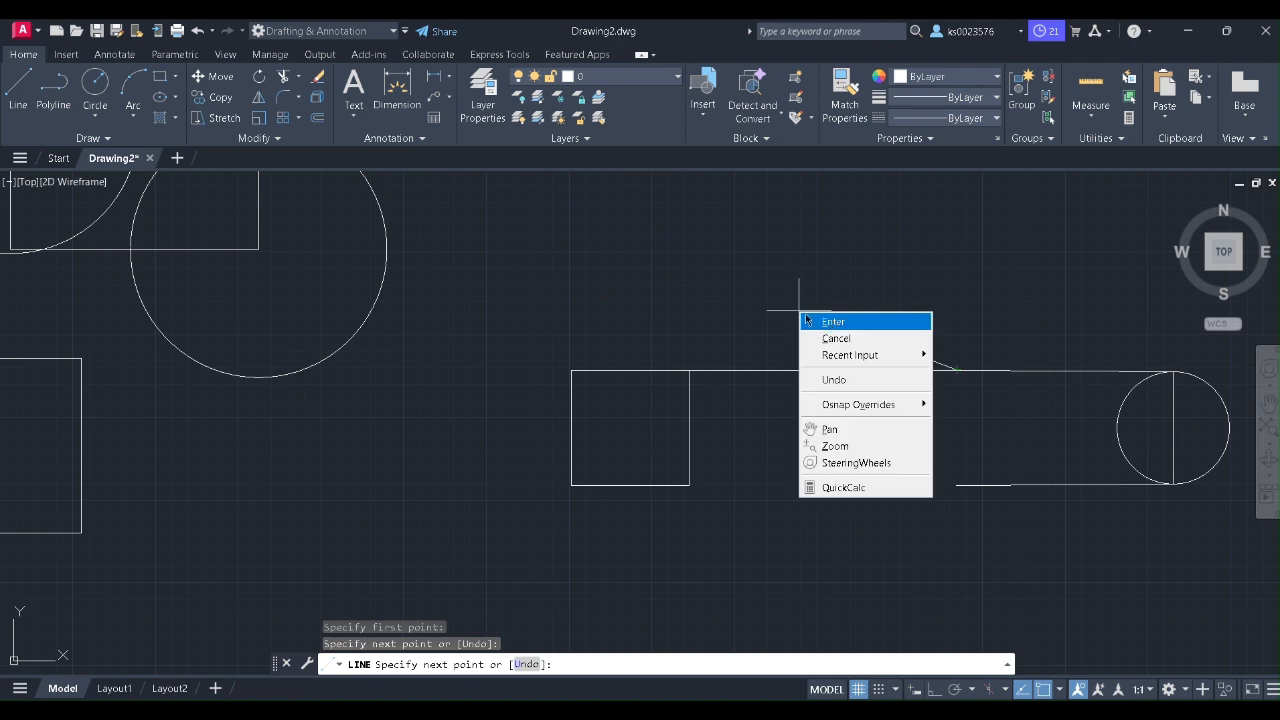
left_click(858, 338)
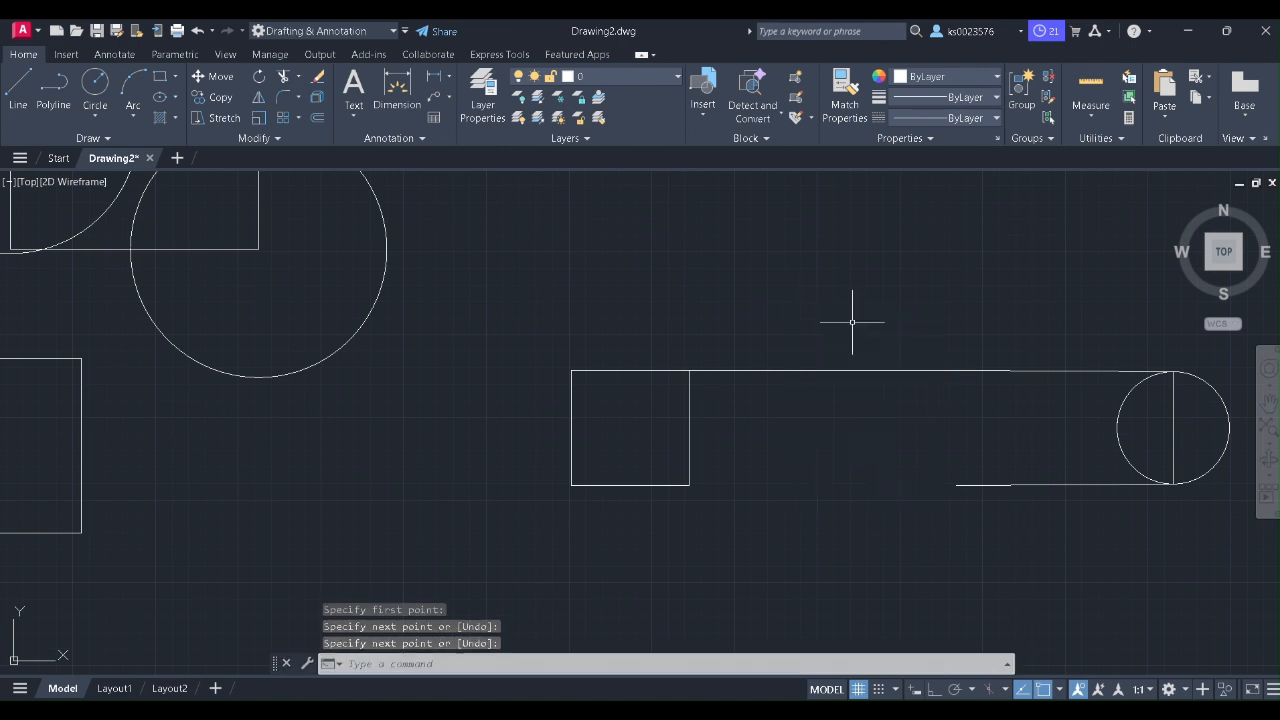
Try to extend the lower connecting line back to the small rectangle's right side
left_click(298, 80)
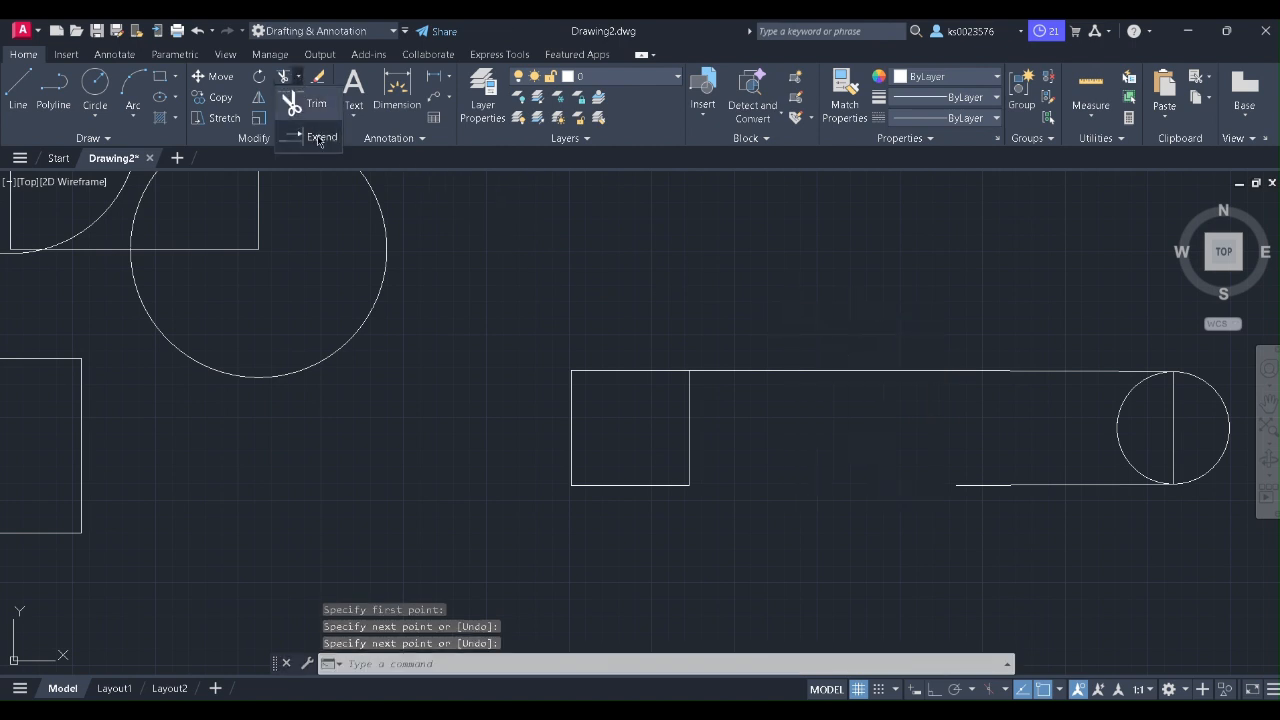
left_click(318, 138)
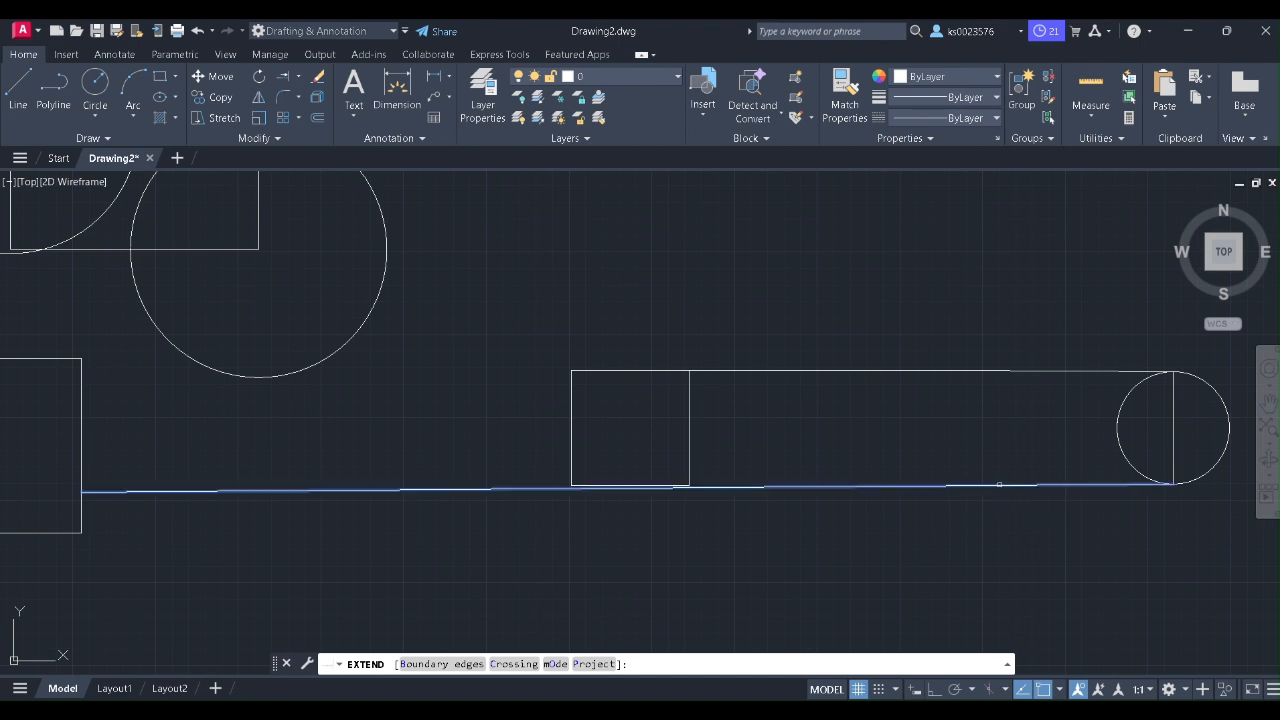
left_click(693, 466)
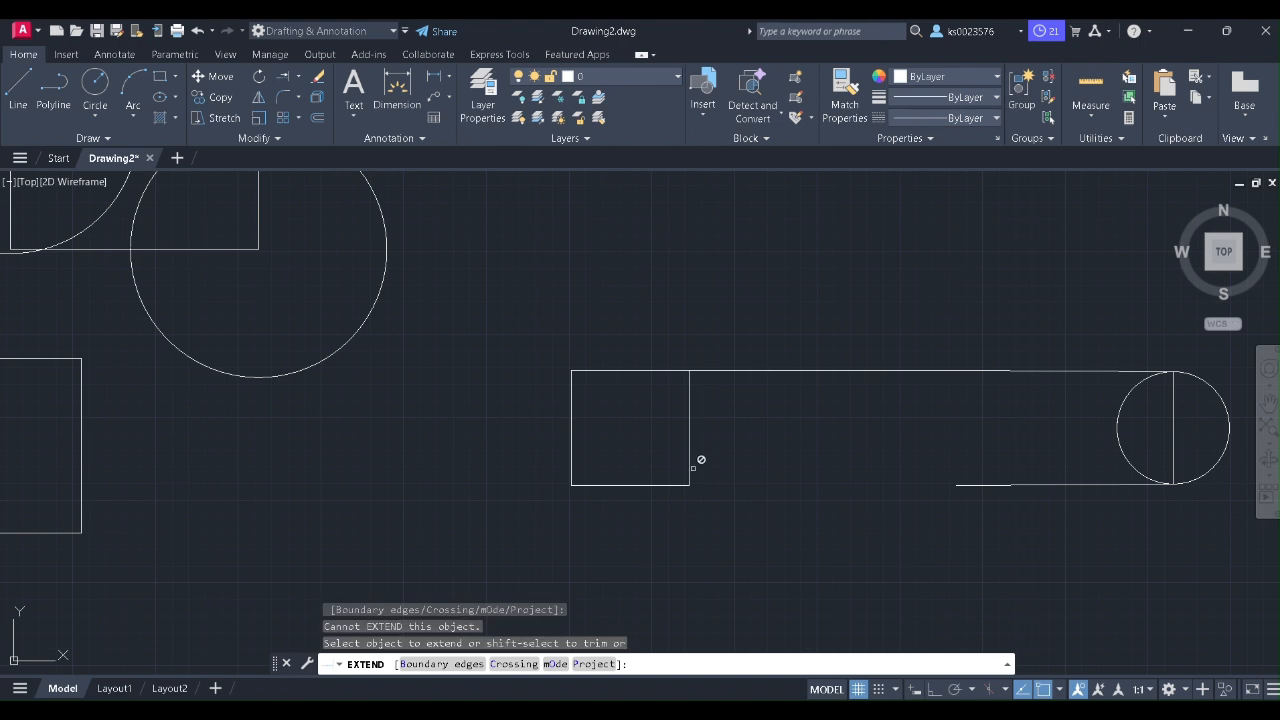
Draw a line from the small rectangle's lower-right corner to the left end of the lower connecting line
left_click(20, 90)
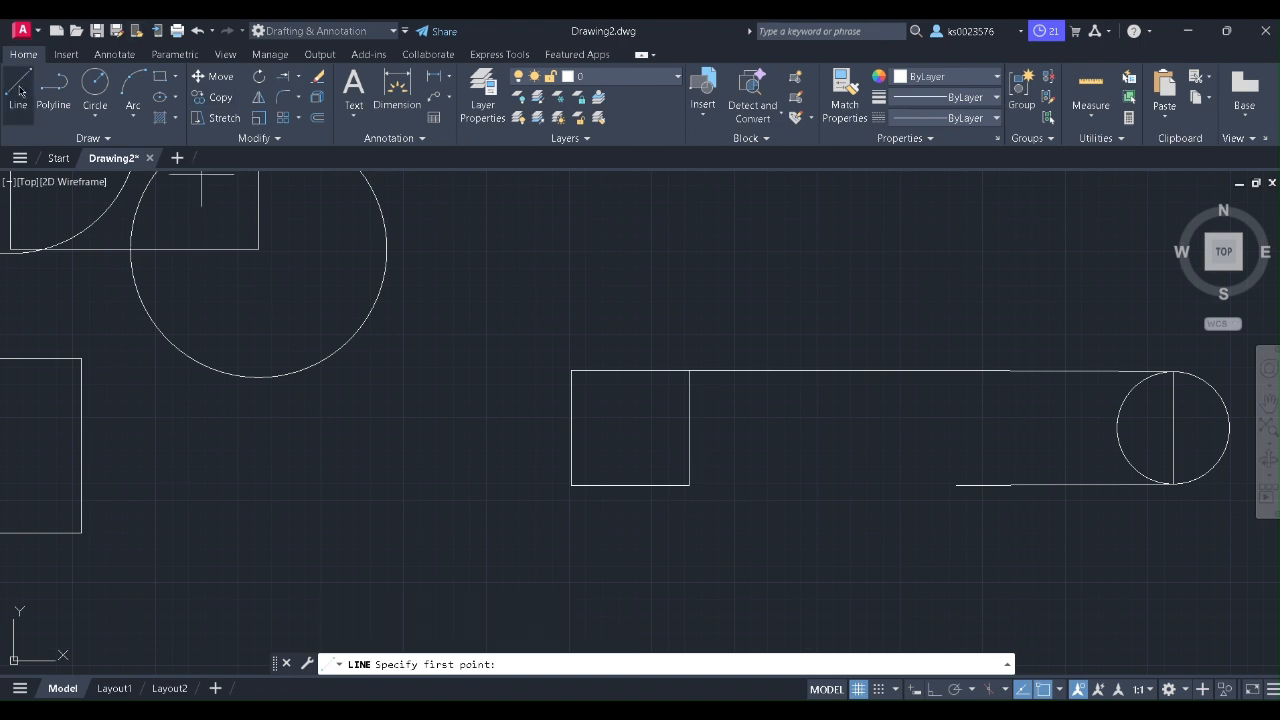
left_click(689, 485)
left_click(956, 485)
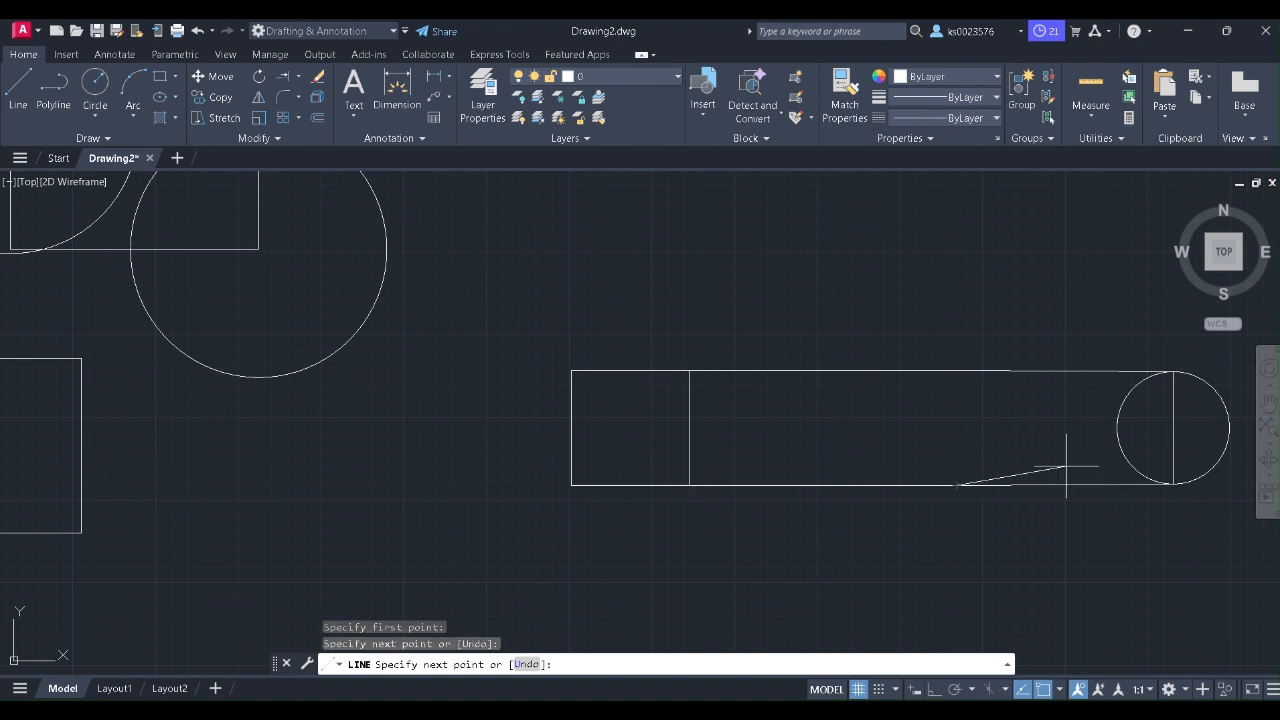
right_click(956, 485)
left_click(990, 493)
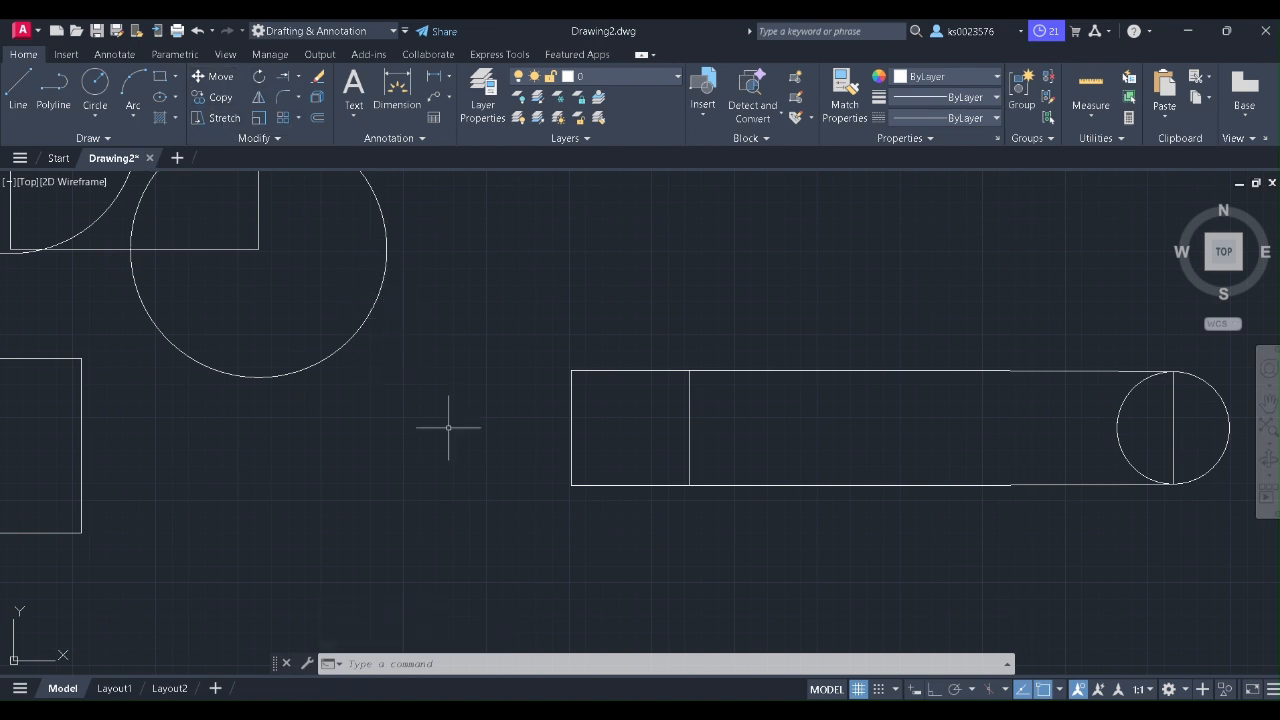
Rotate the separate rectangle below the overlapping circles slightly clockwise about its lower-right corner
scroll(454, 420, "down", 1)
scroll(56, 357, "up", 1)
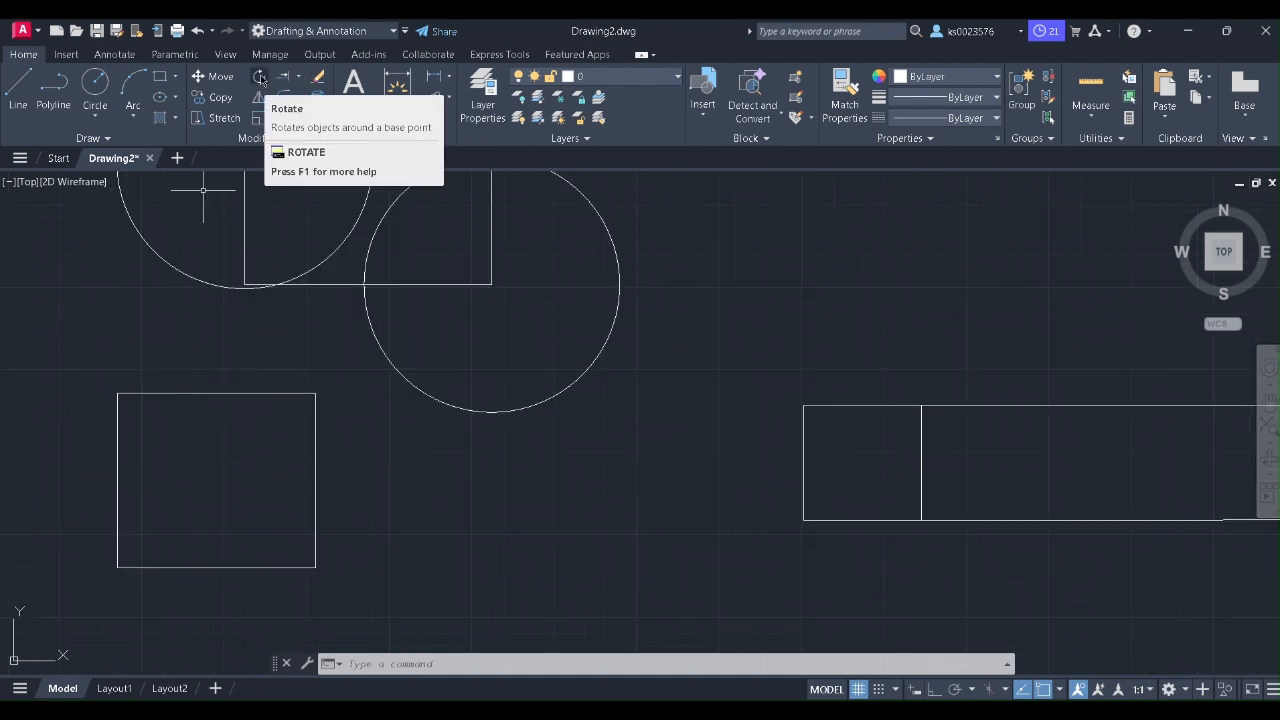
left_click(261, 78)
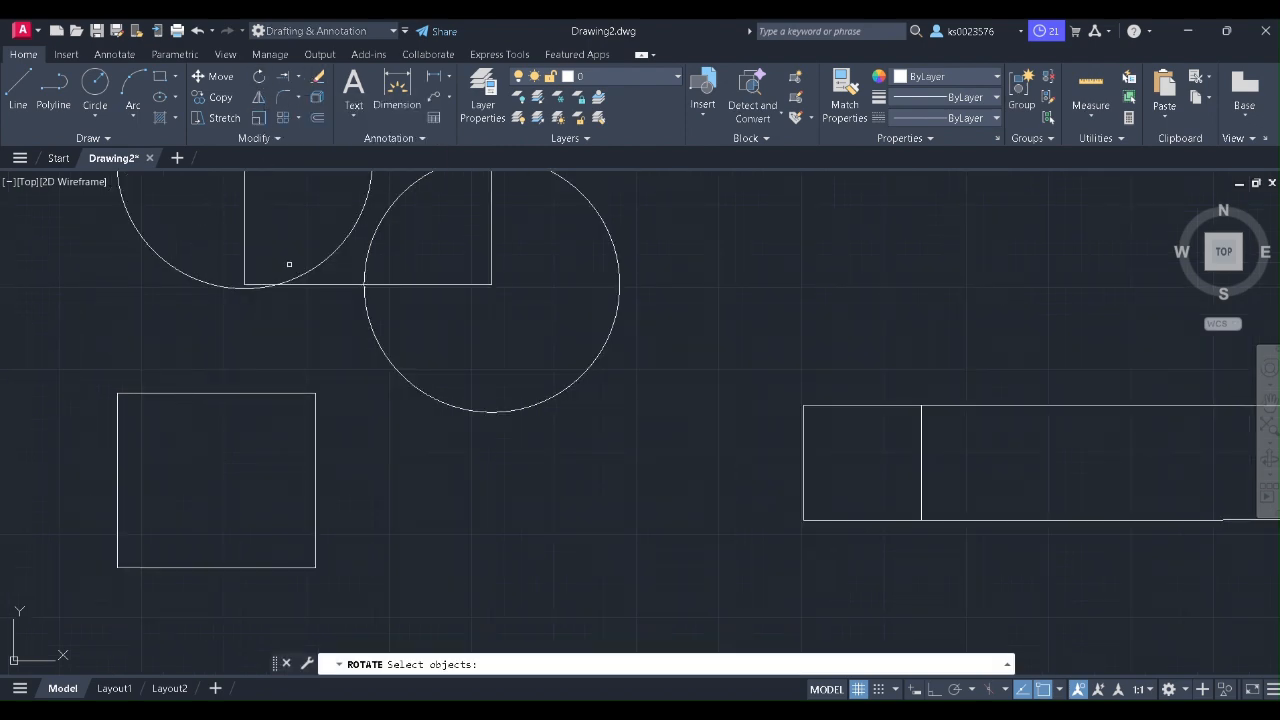
left_click(315, 486)
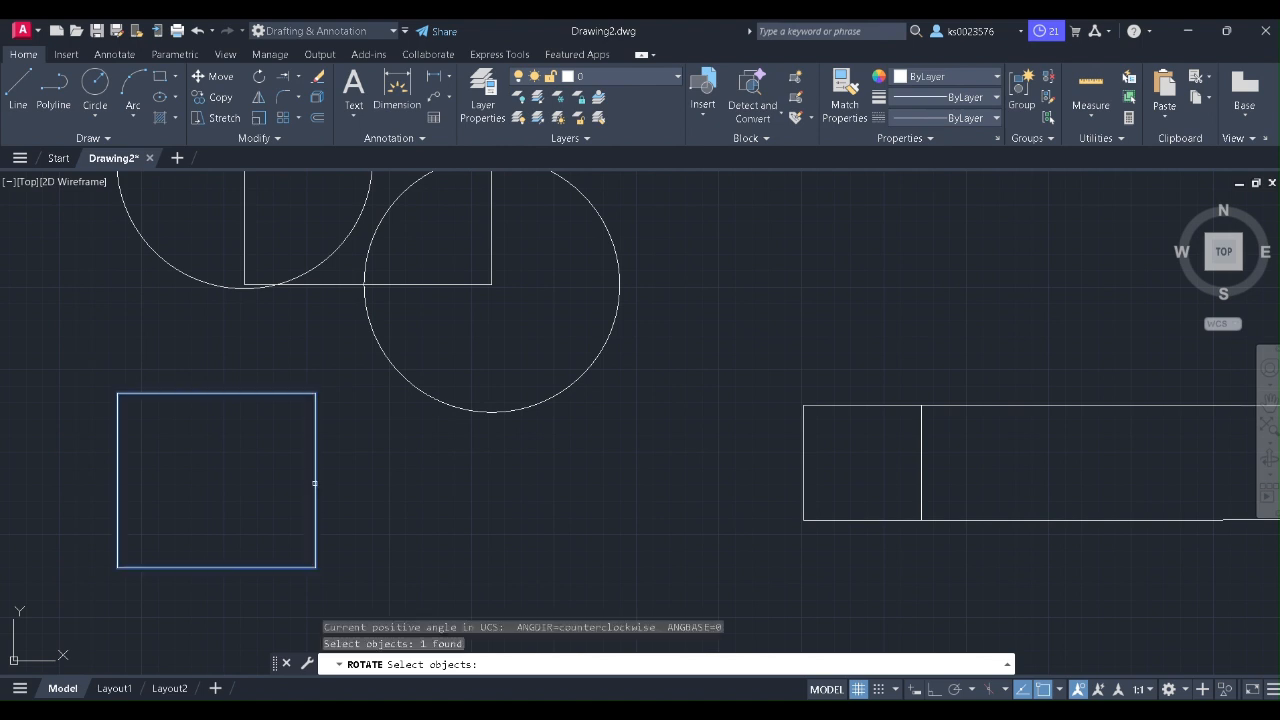
key("Return")
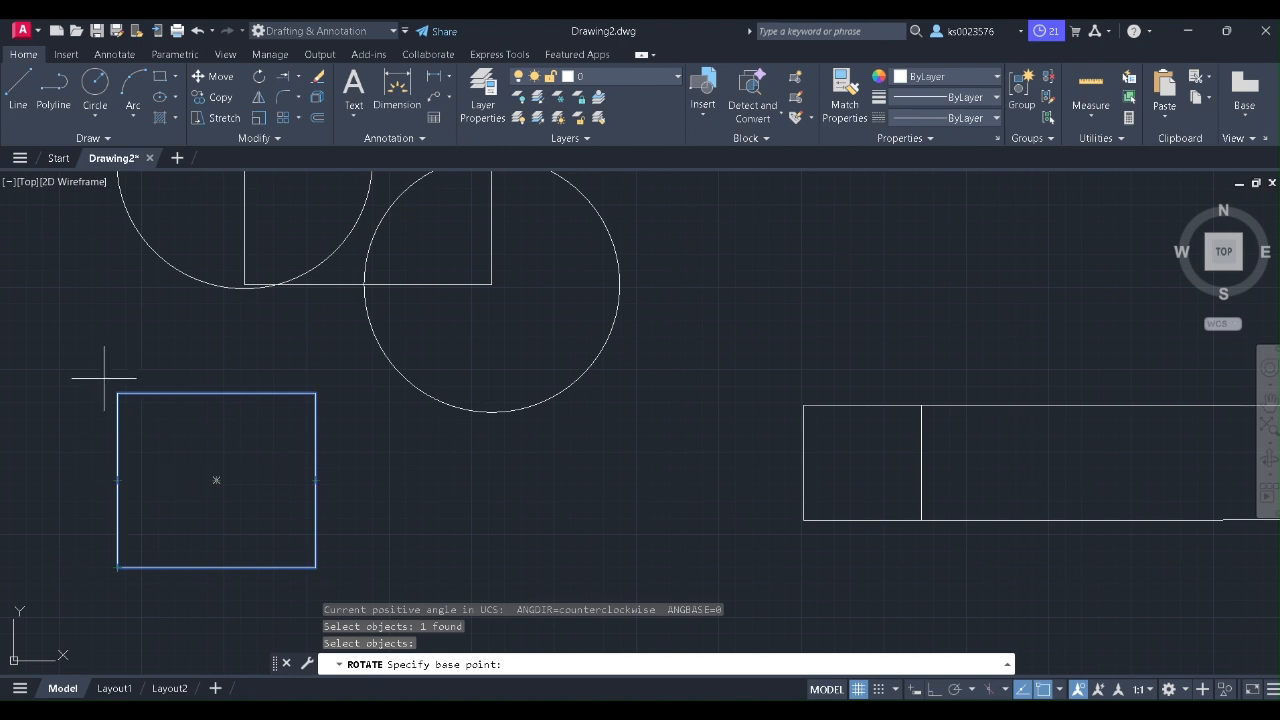
left_click(316, 567)
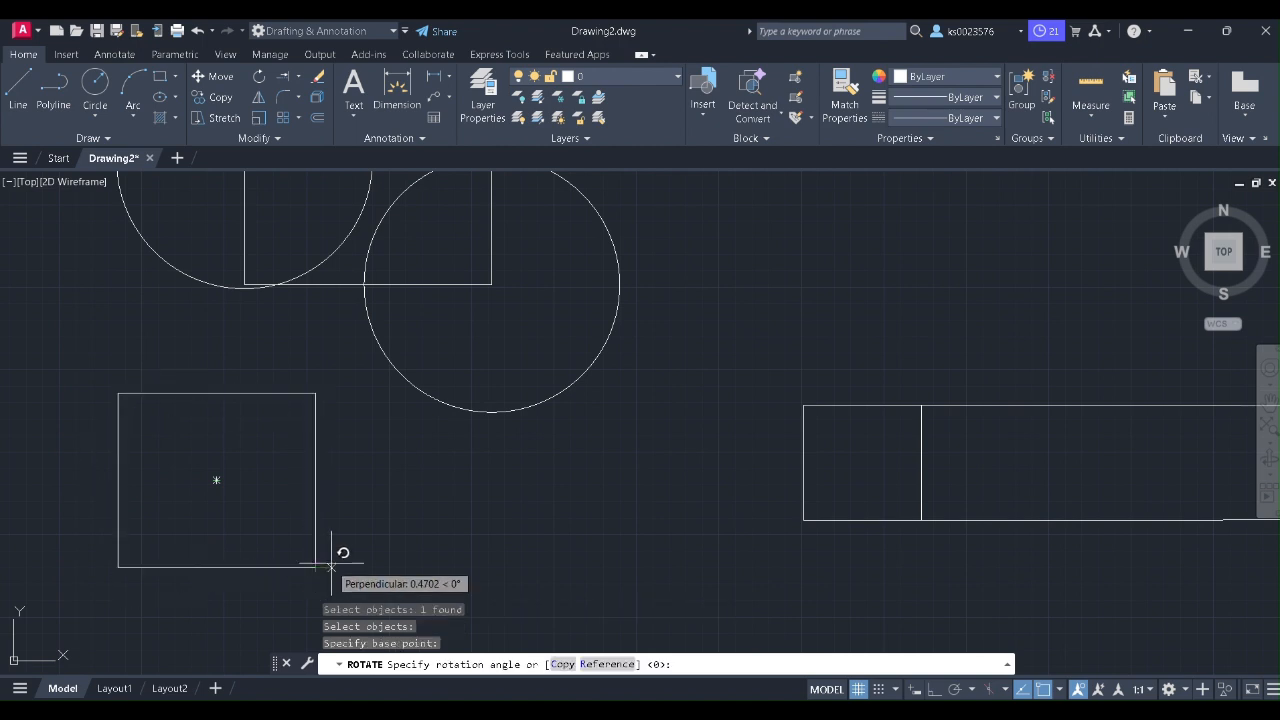
left_click(378, 588)
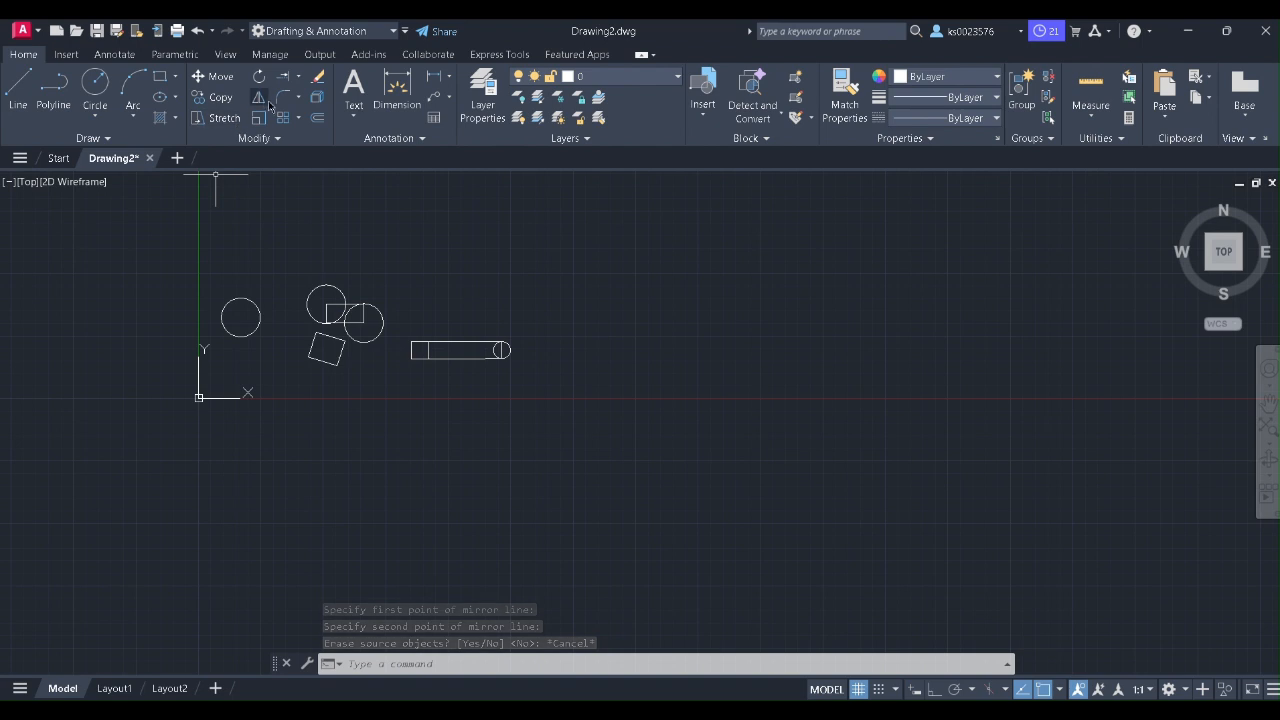
Mirror the whole bar of small rectangle, connecting lines and circle across a vertical line to its right, keeping the source objects
left_click(258, 98)
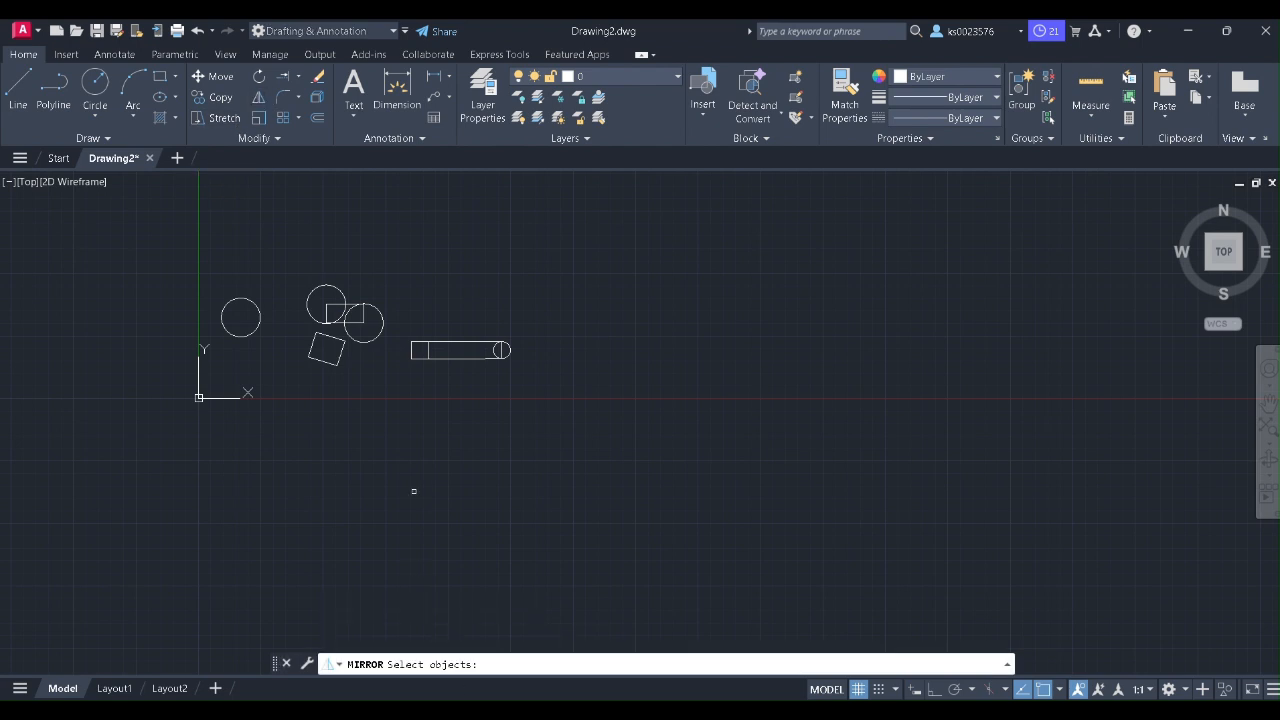
scroll(377, 413, "up", 2)
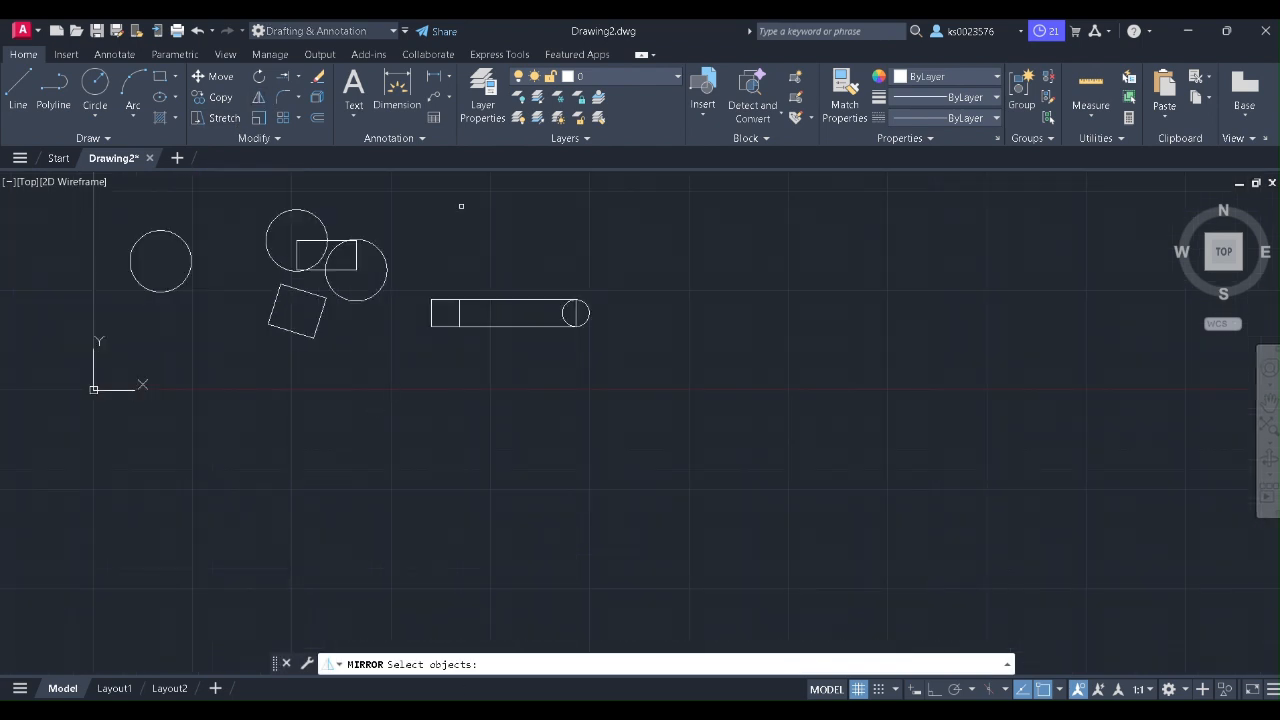
scroll(461, 206, "up", 2)
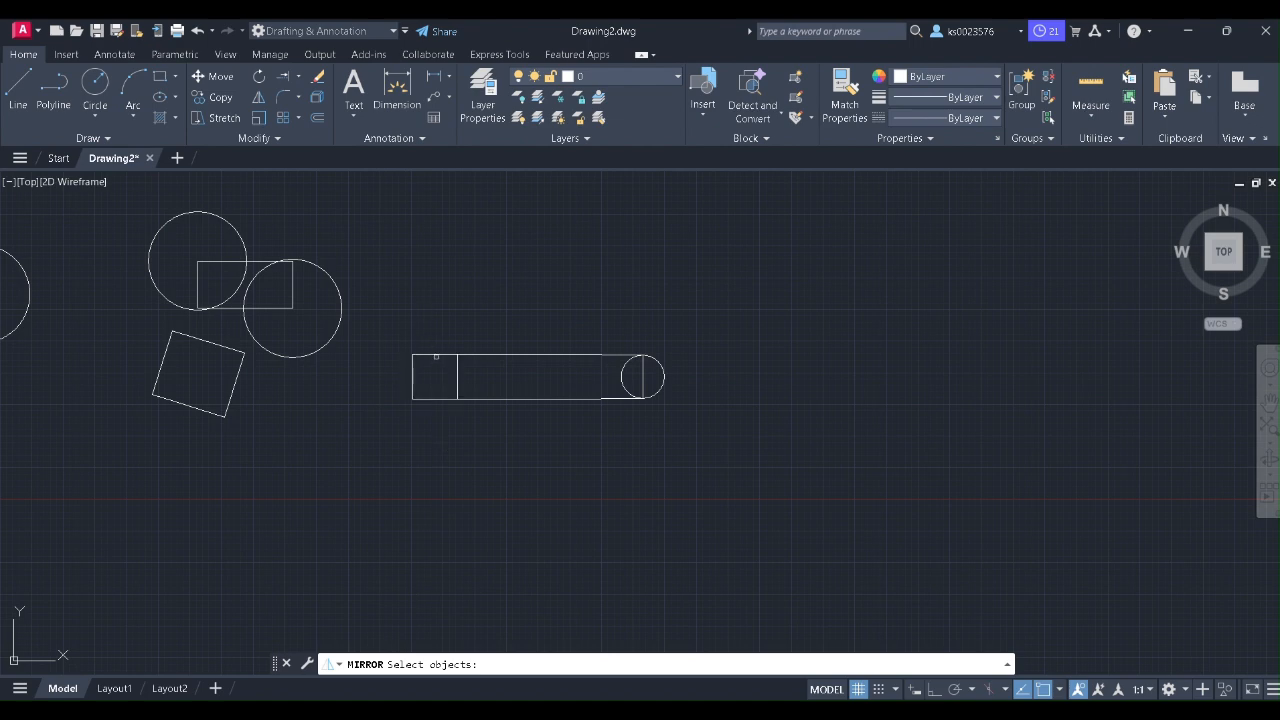
left_click(440, 354)
left_click(571, 351)
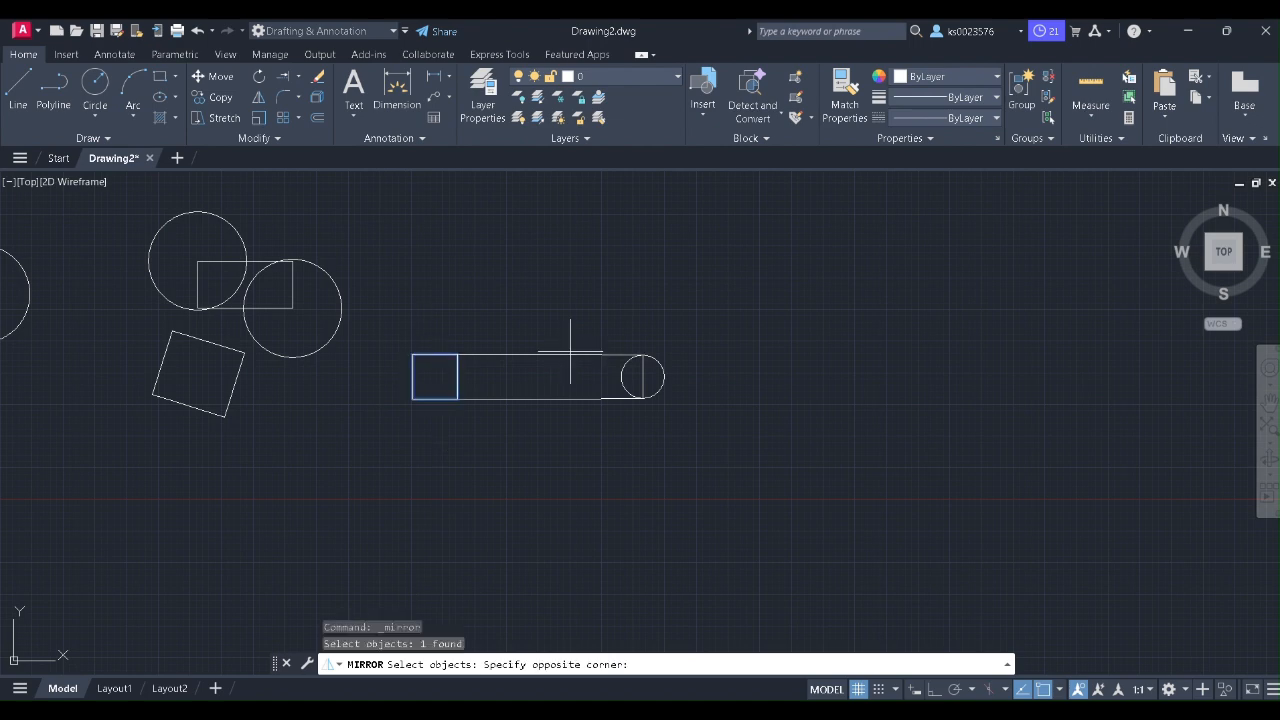
left_click(361, 316)
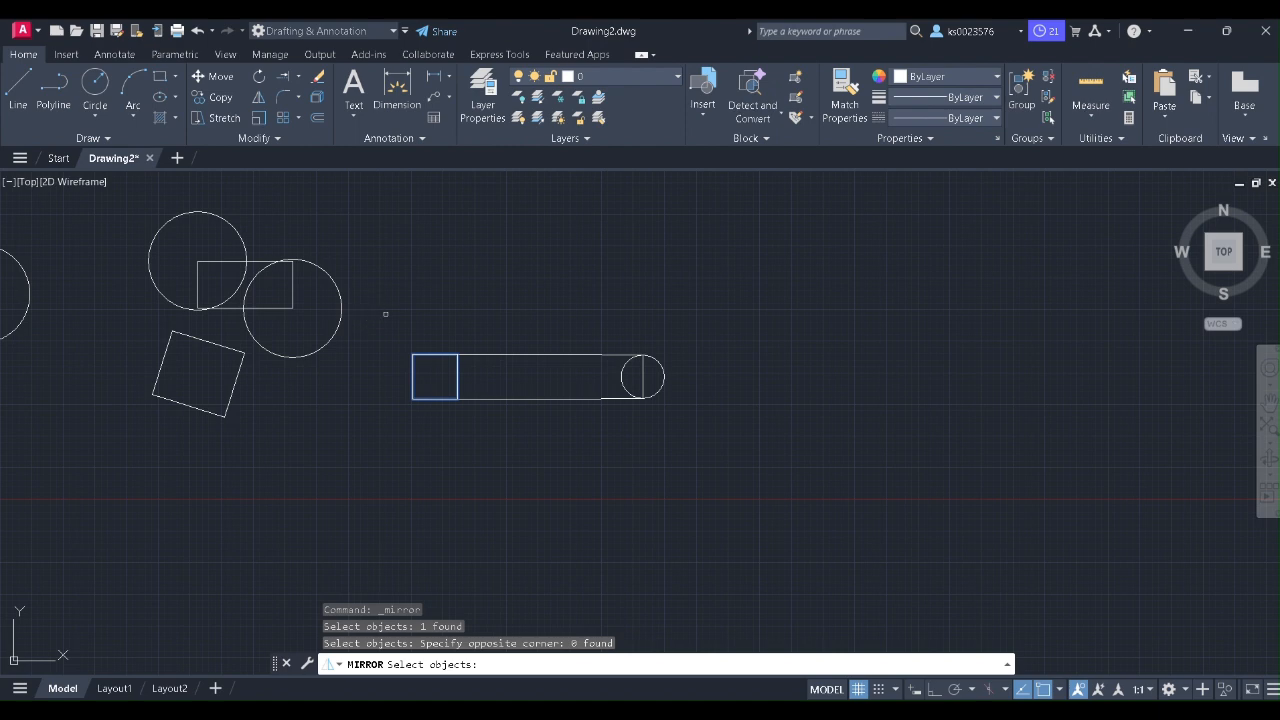
left_click(389, 316)
left_click(733, 440)
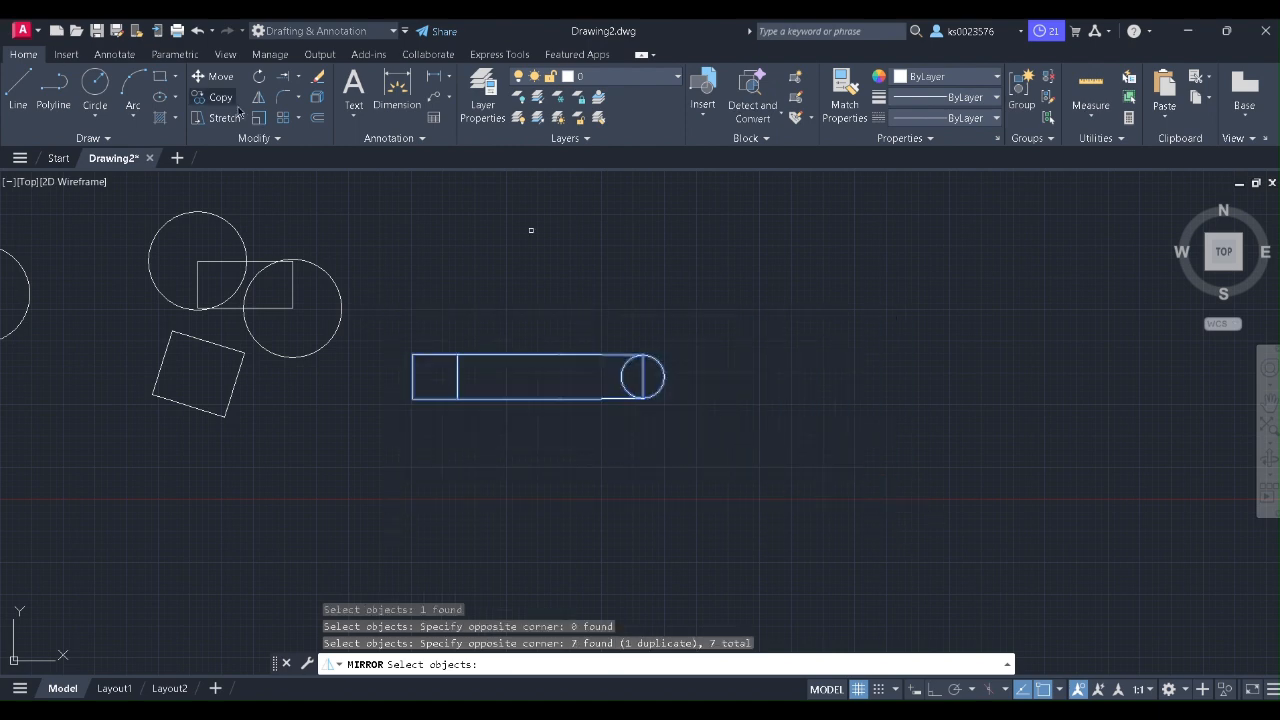
key("Return")
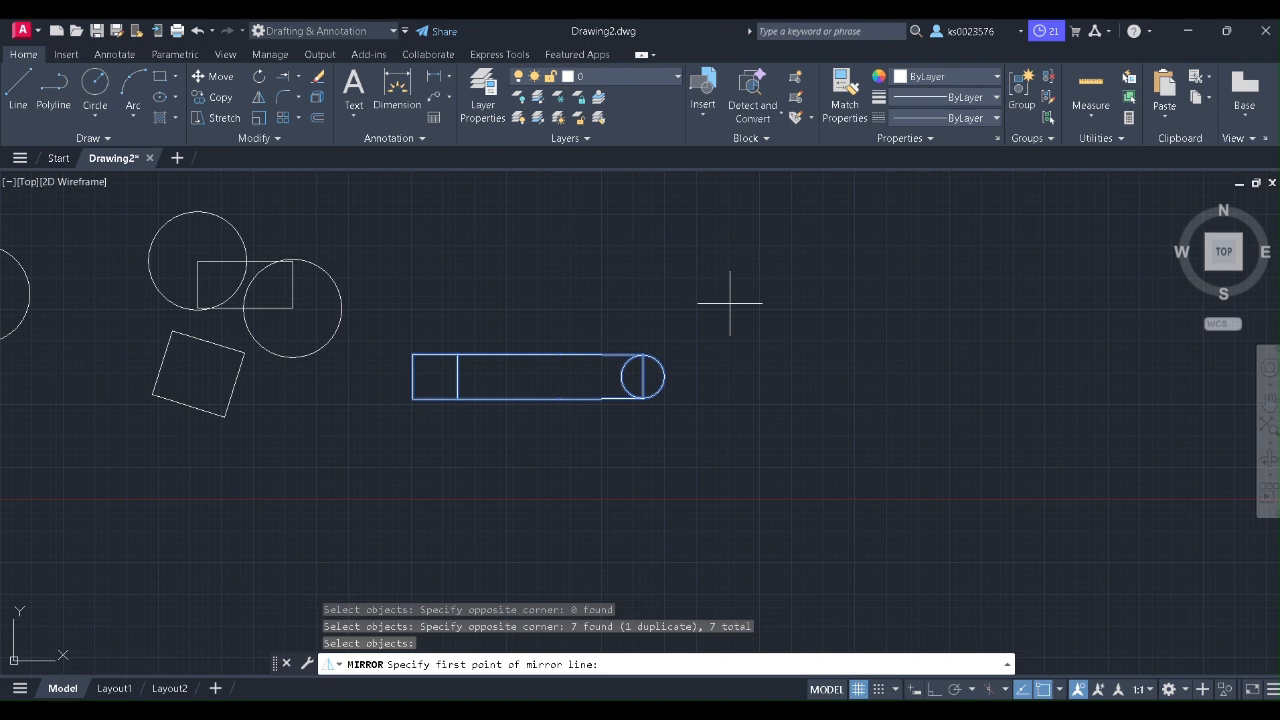
left_click(730, 303)
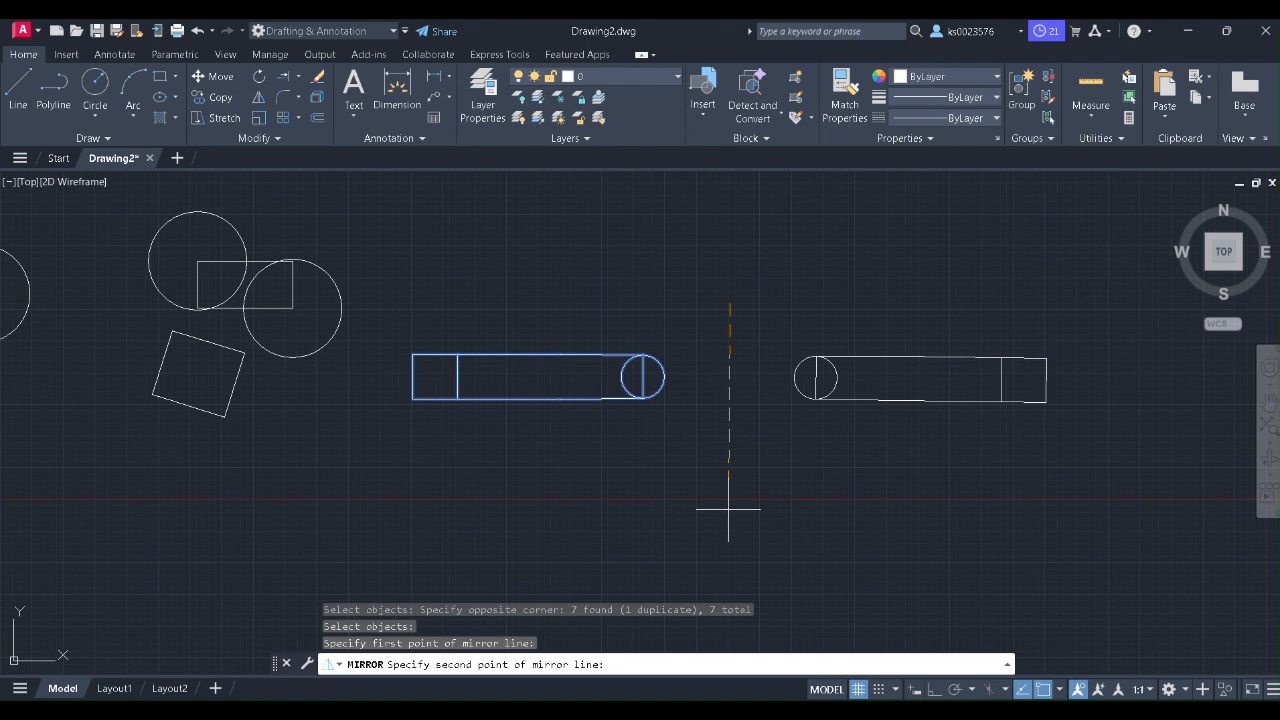
key("F8")
left_click(737, 507)
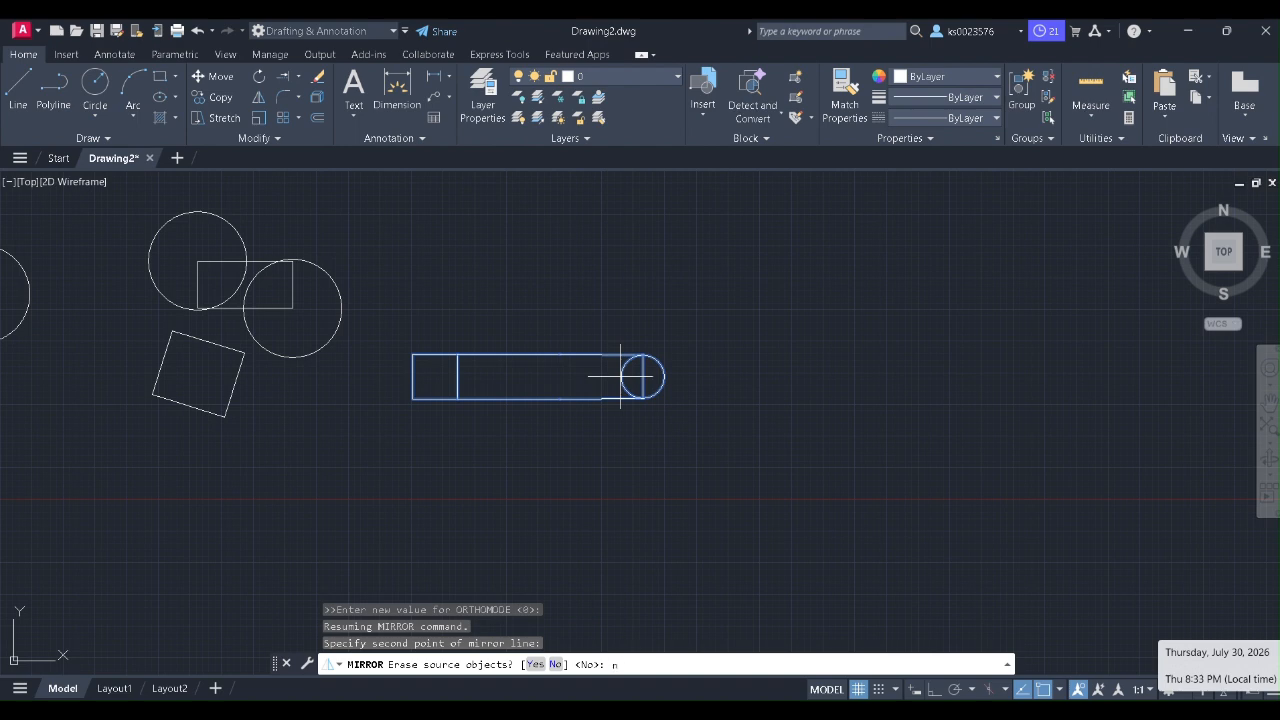
key("Return")
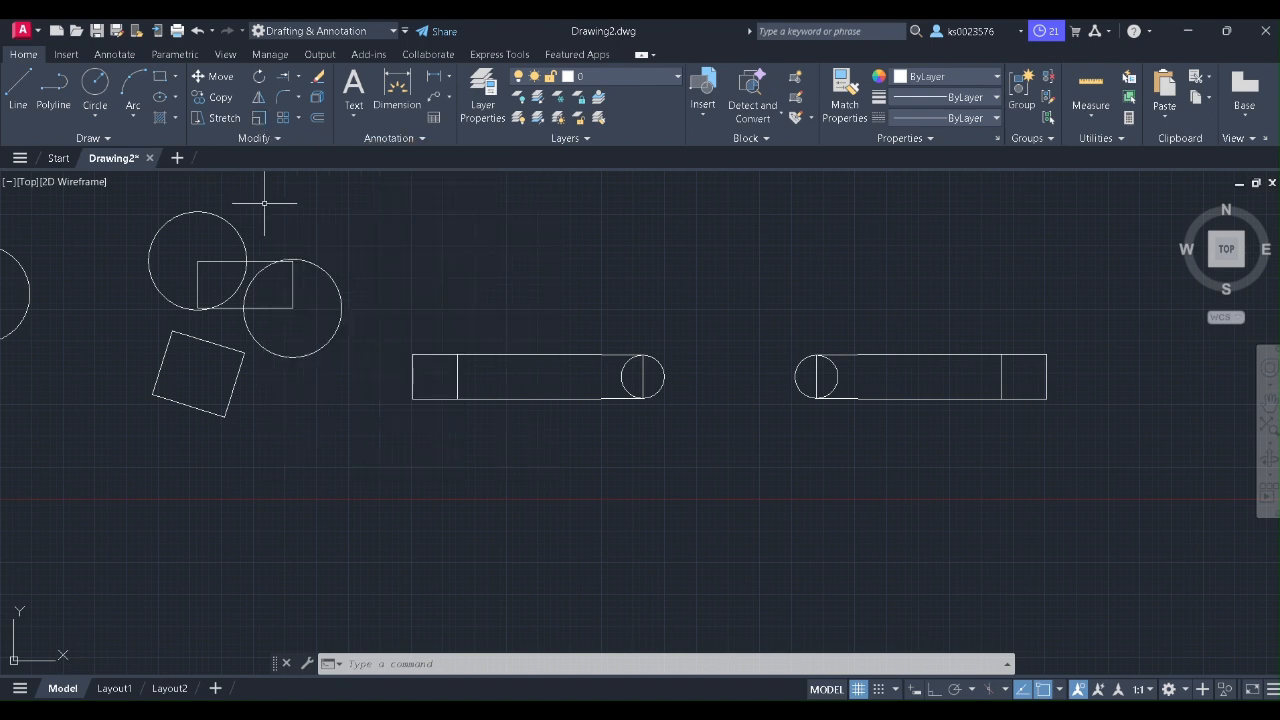
Draw a small rectangle in the empty area above the left horizontal bar
left_click(261, 120)
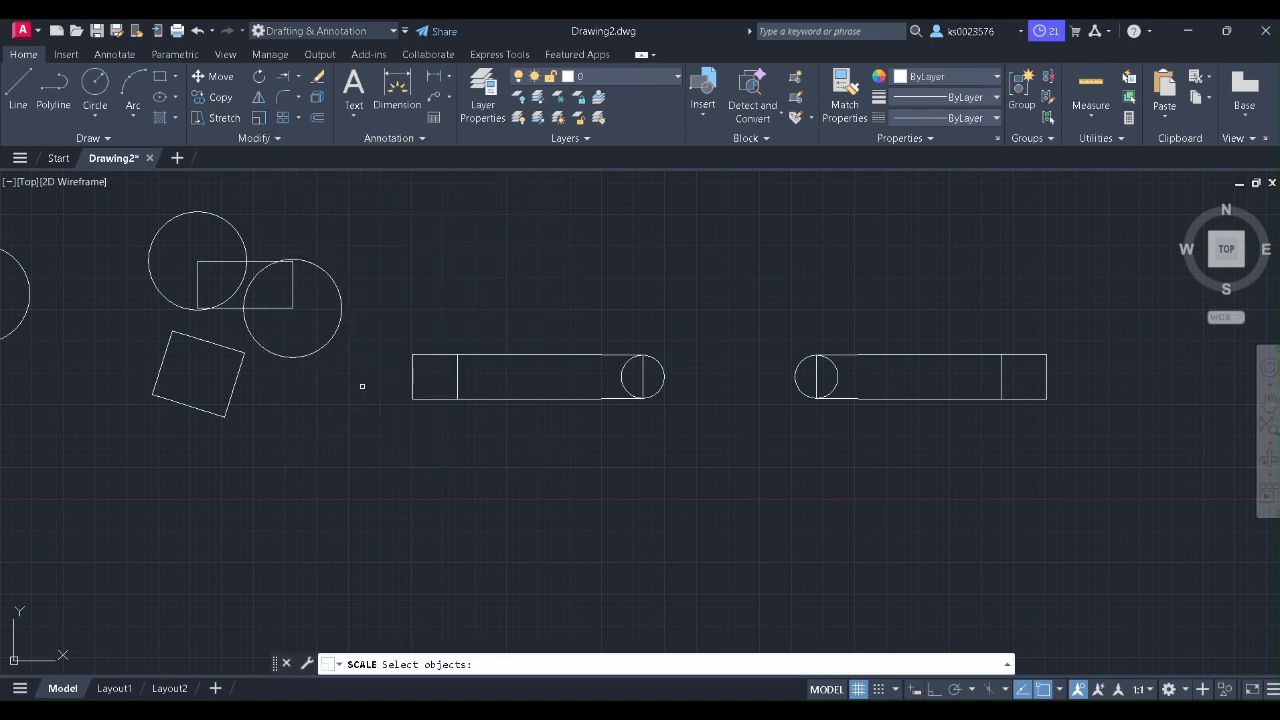
left_click(161, 78)
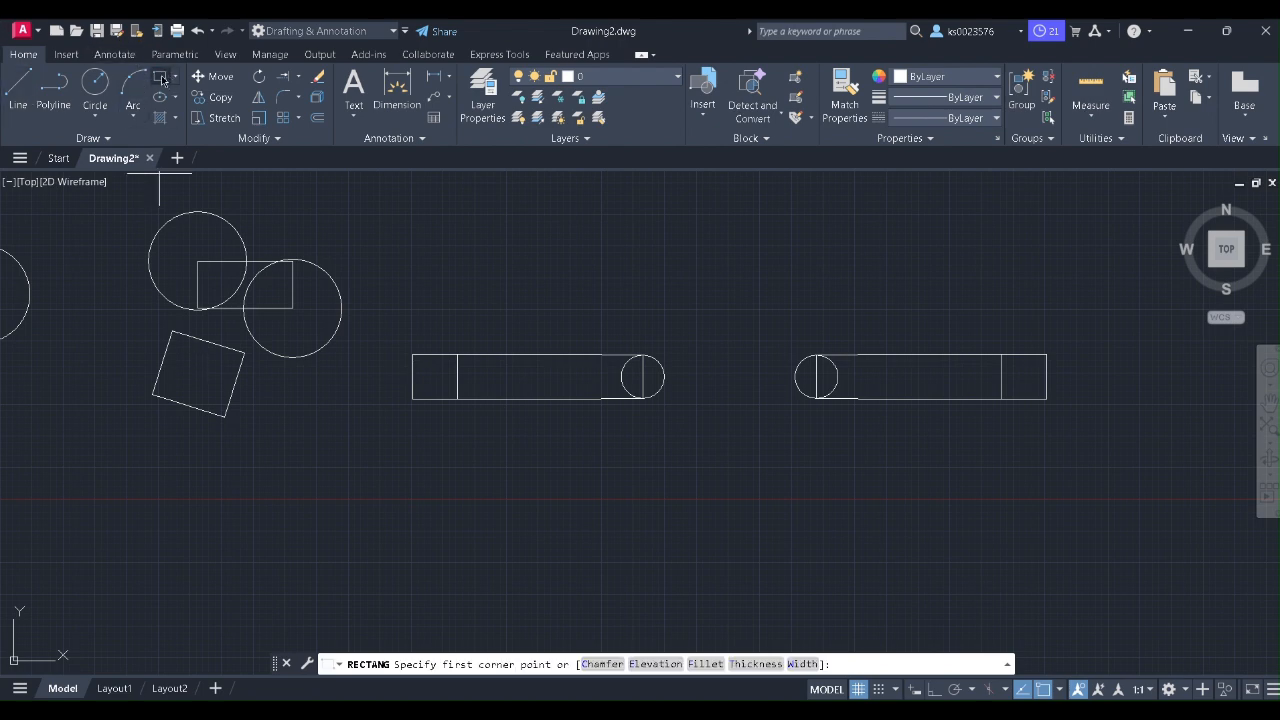
left_click(570, 234)
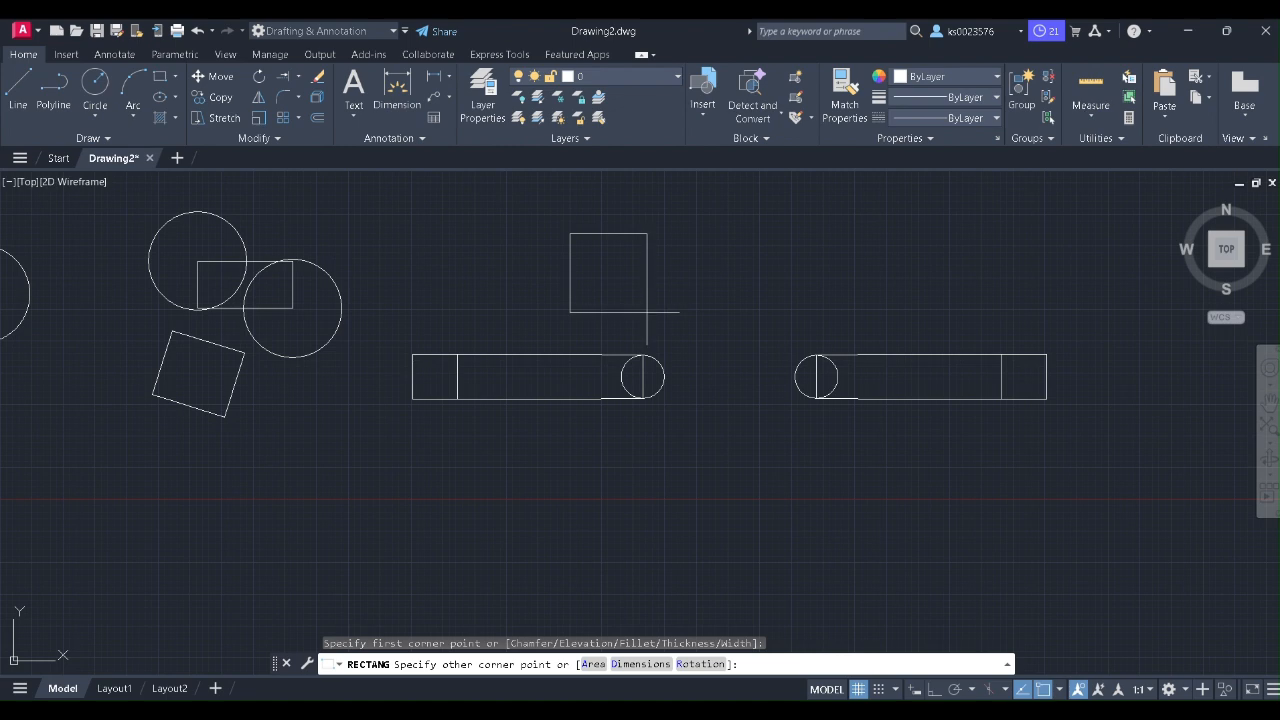
left_click(651, 309)
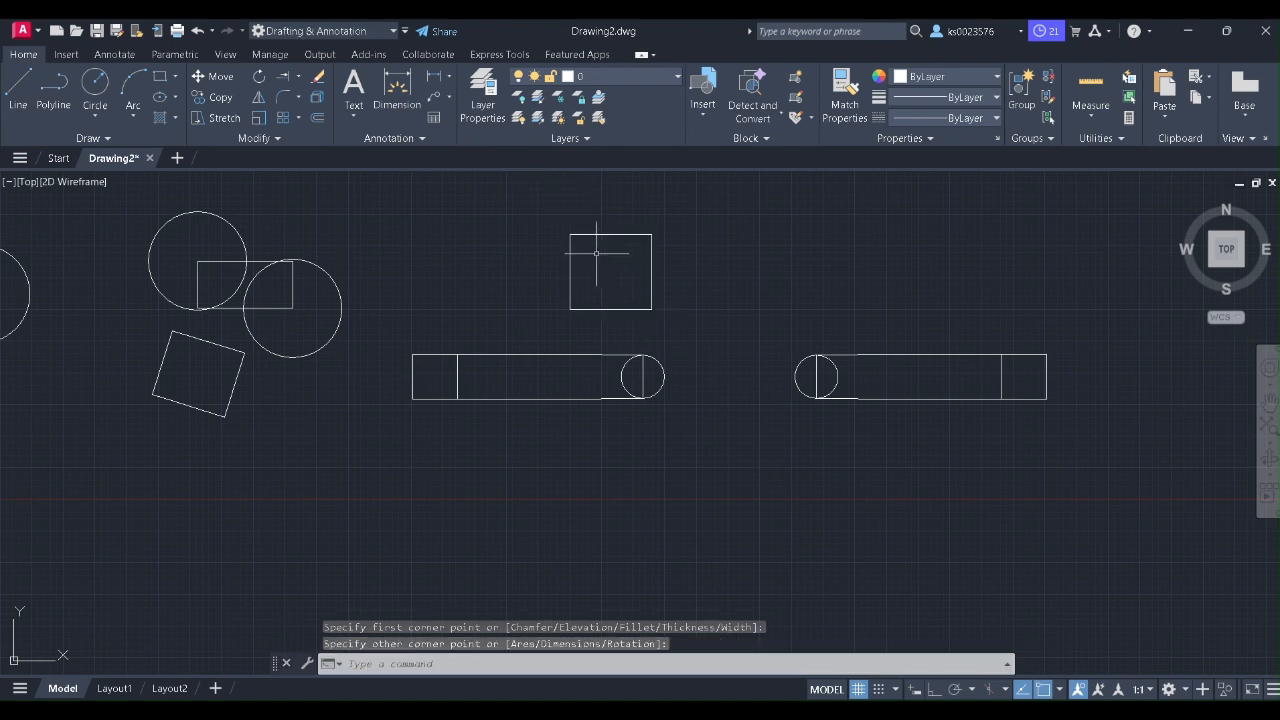
Draw a larger rectangle around the small rectangle above the left bar, leaving a gap on all sides
left_click(534, 194)
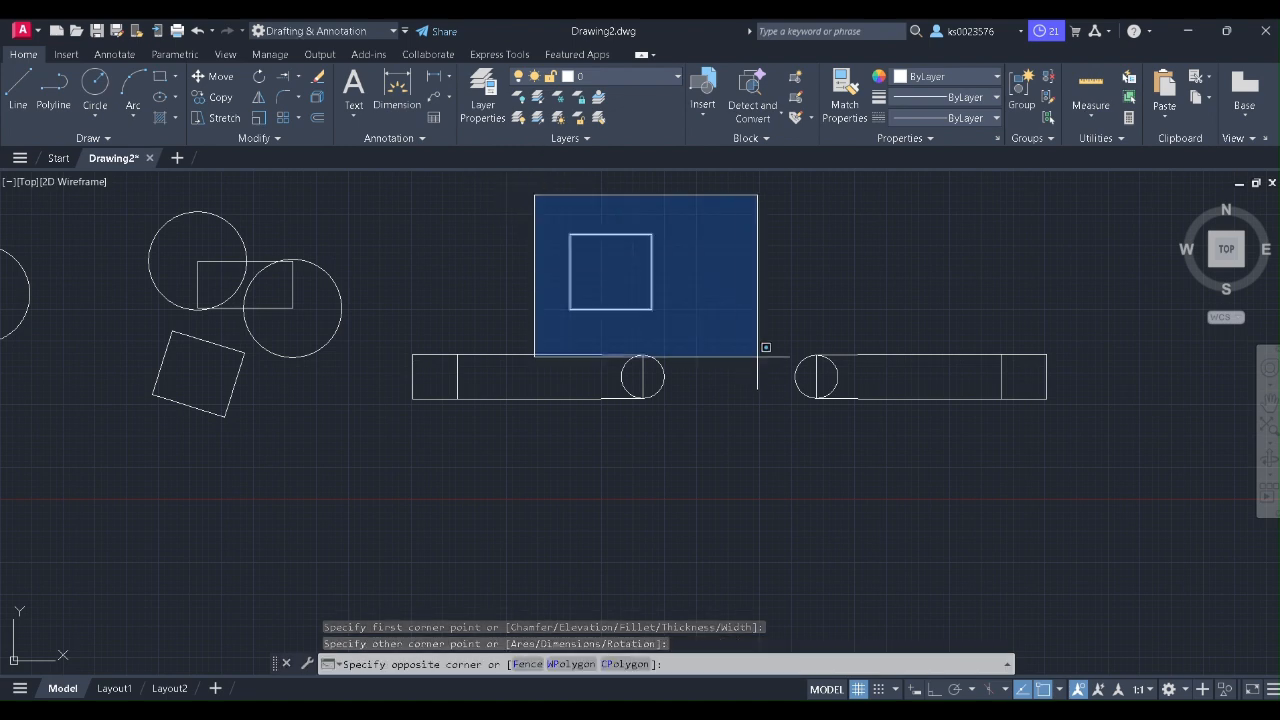
left_click(691, 345)
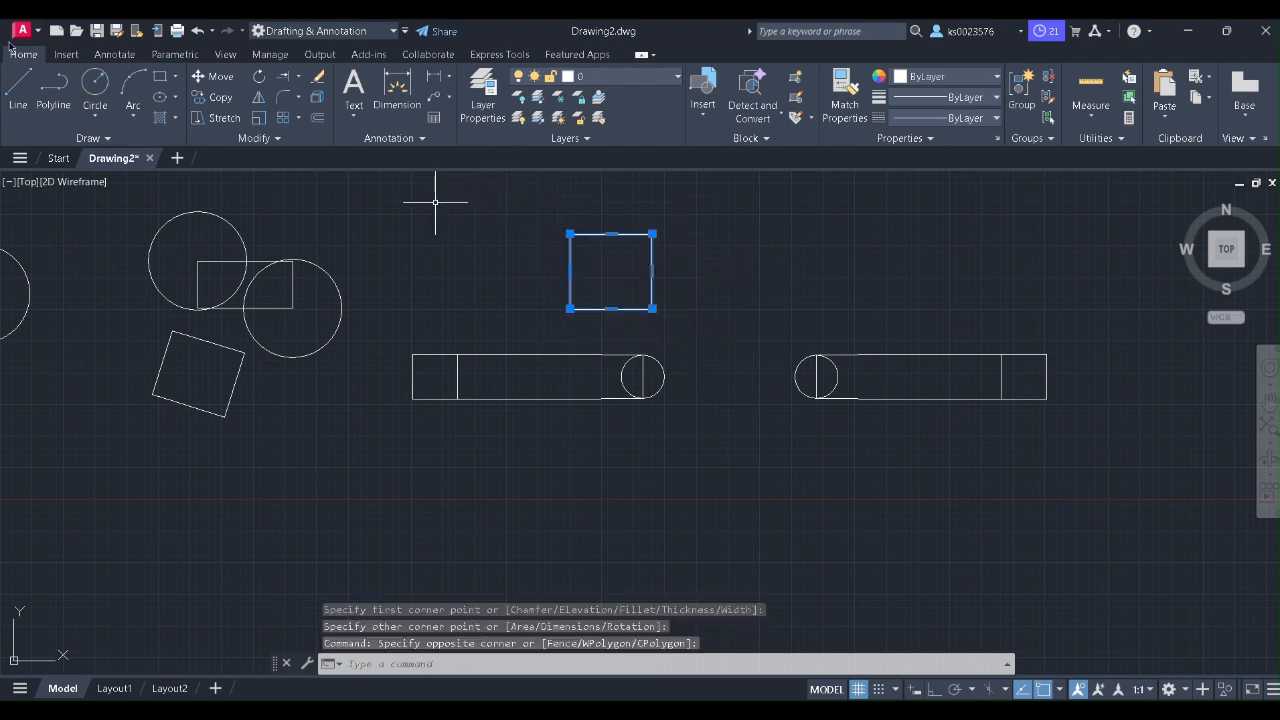
left_click(160, 76)
left_click(535, 195)
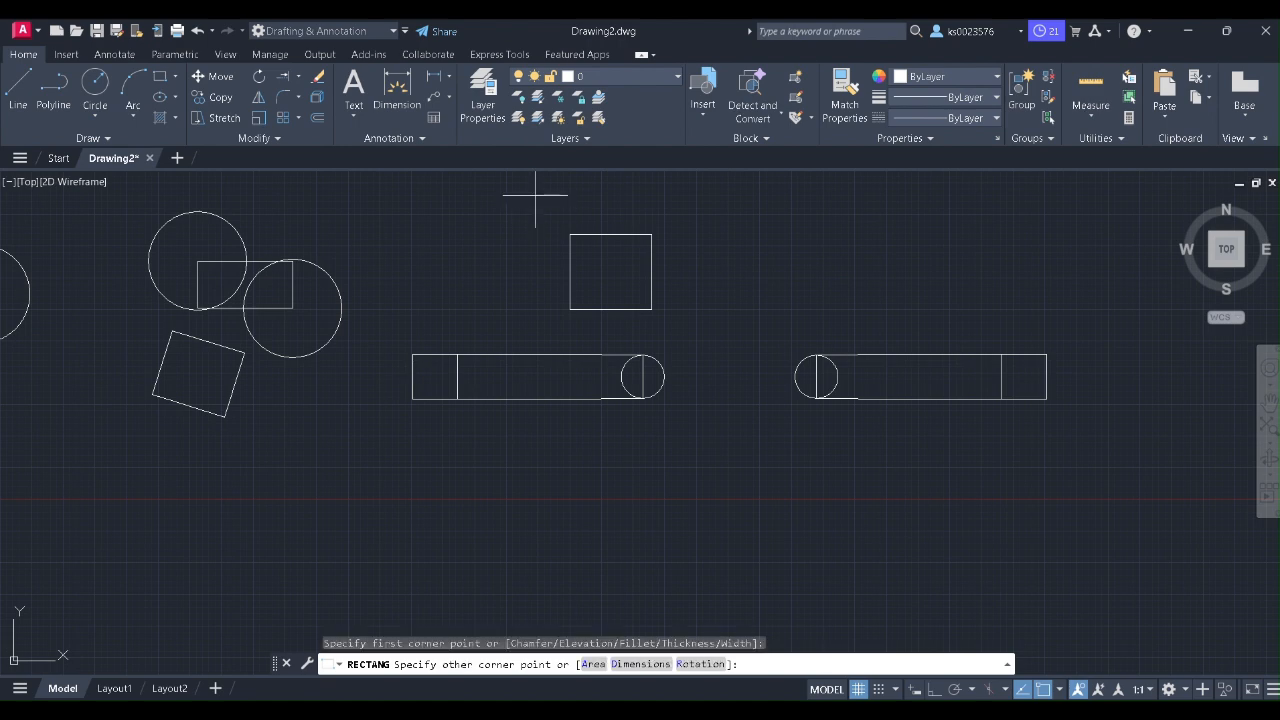
left_click(692, 345)
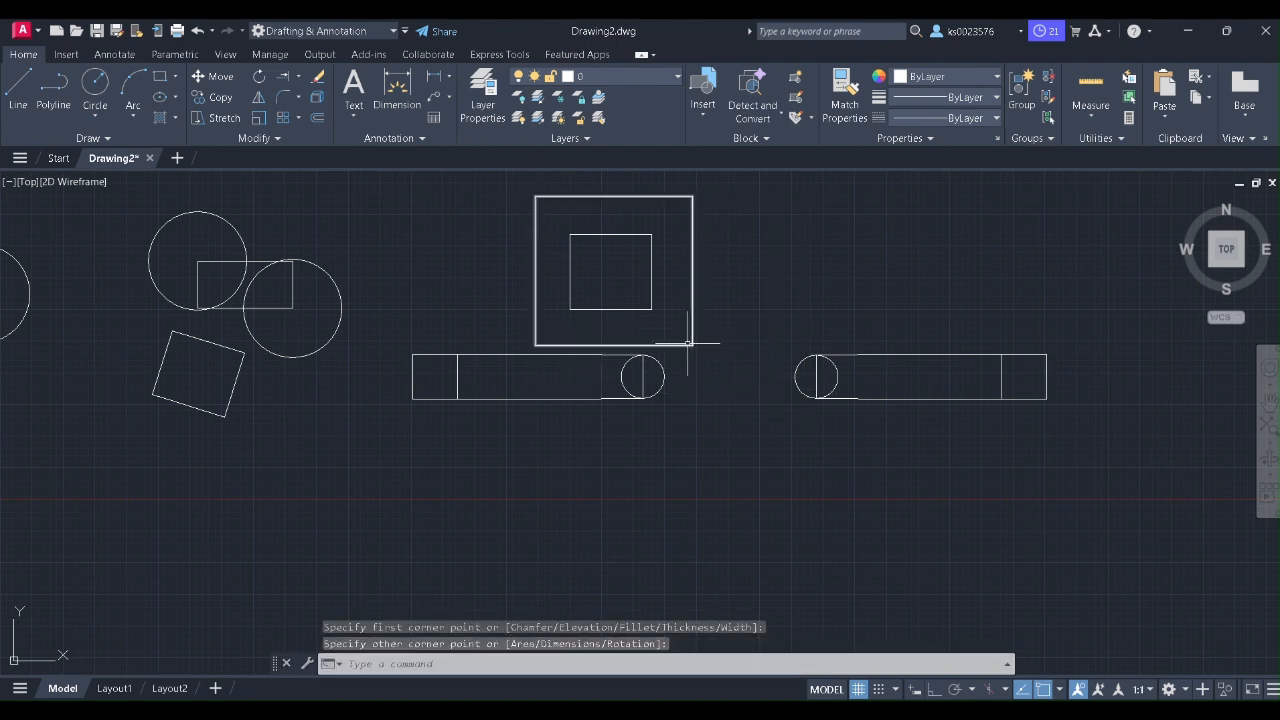
Scale the inner rectangle up about its geometric center until it extends beyond the surrounding rectangle
left_click(258, 118)
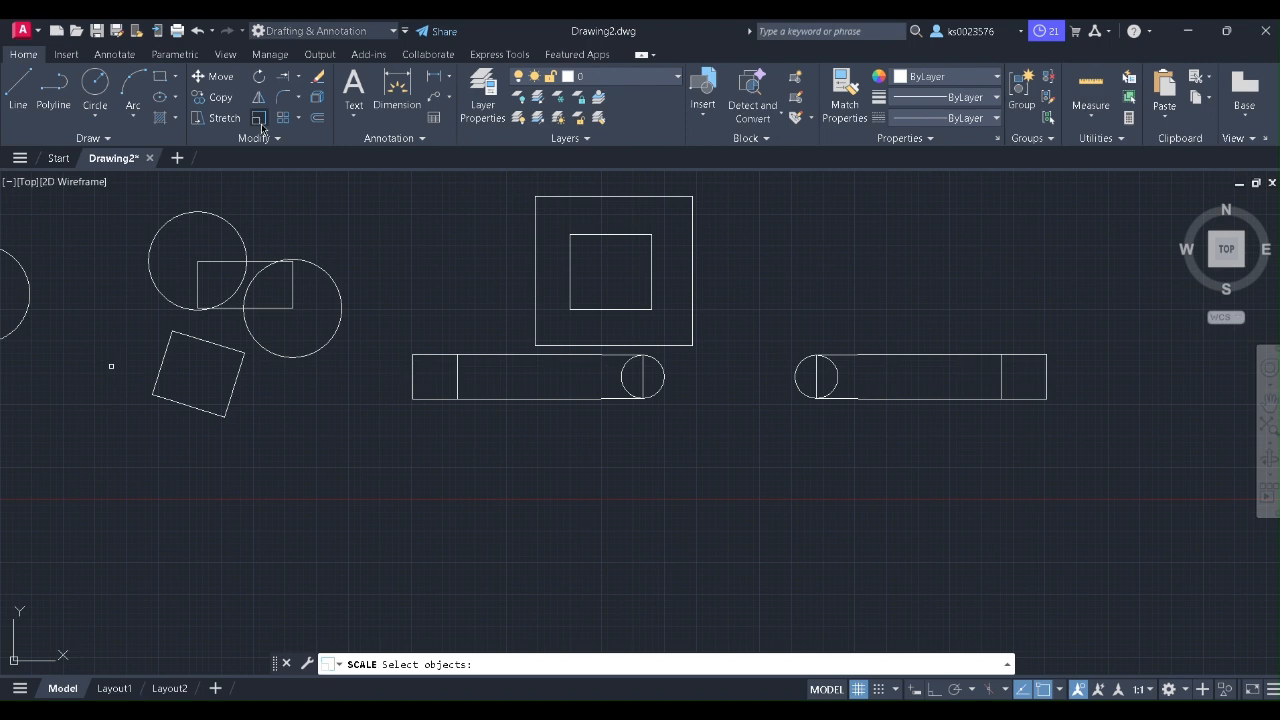
left_click(612, 234)
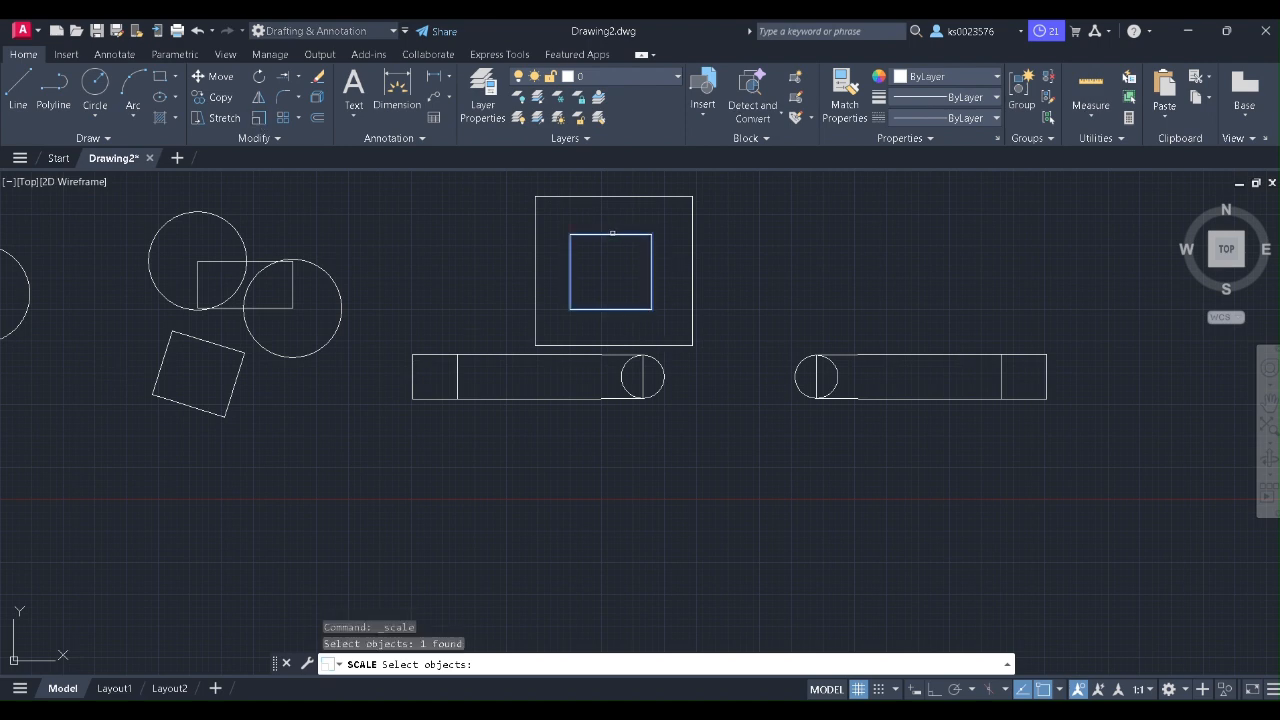
key("Return")
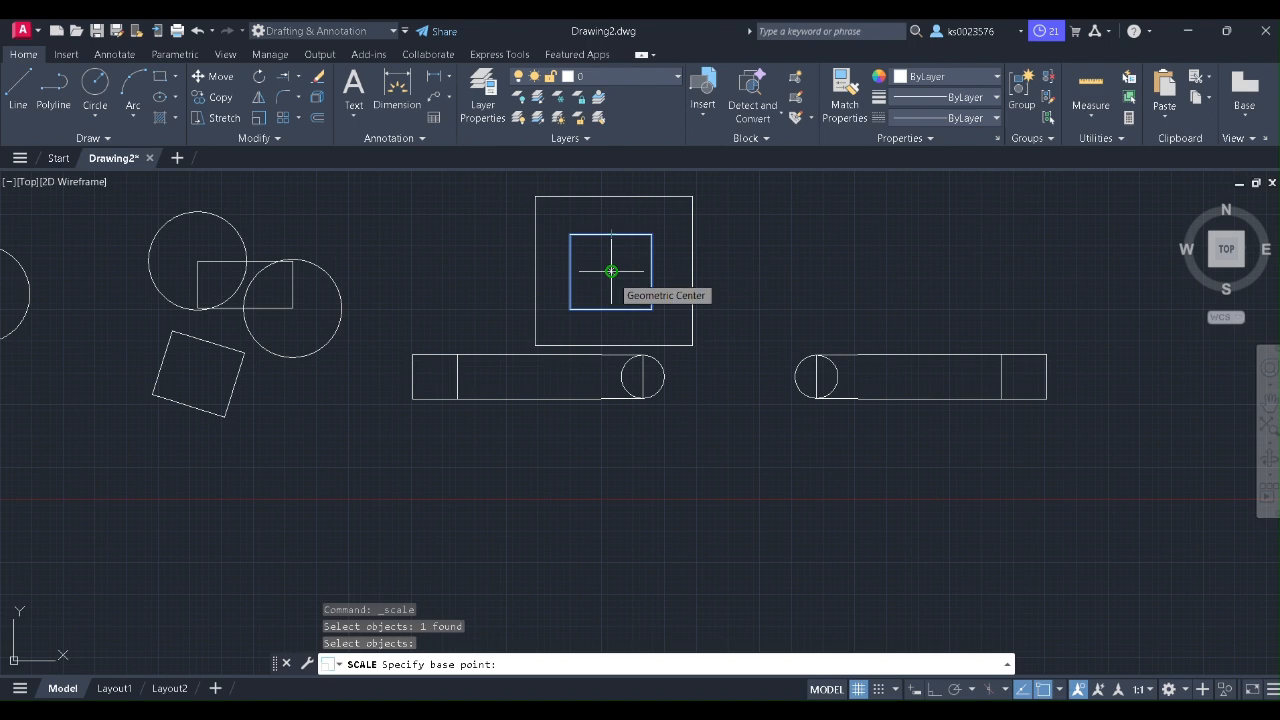
left_click(611, 271)
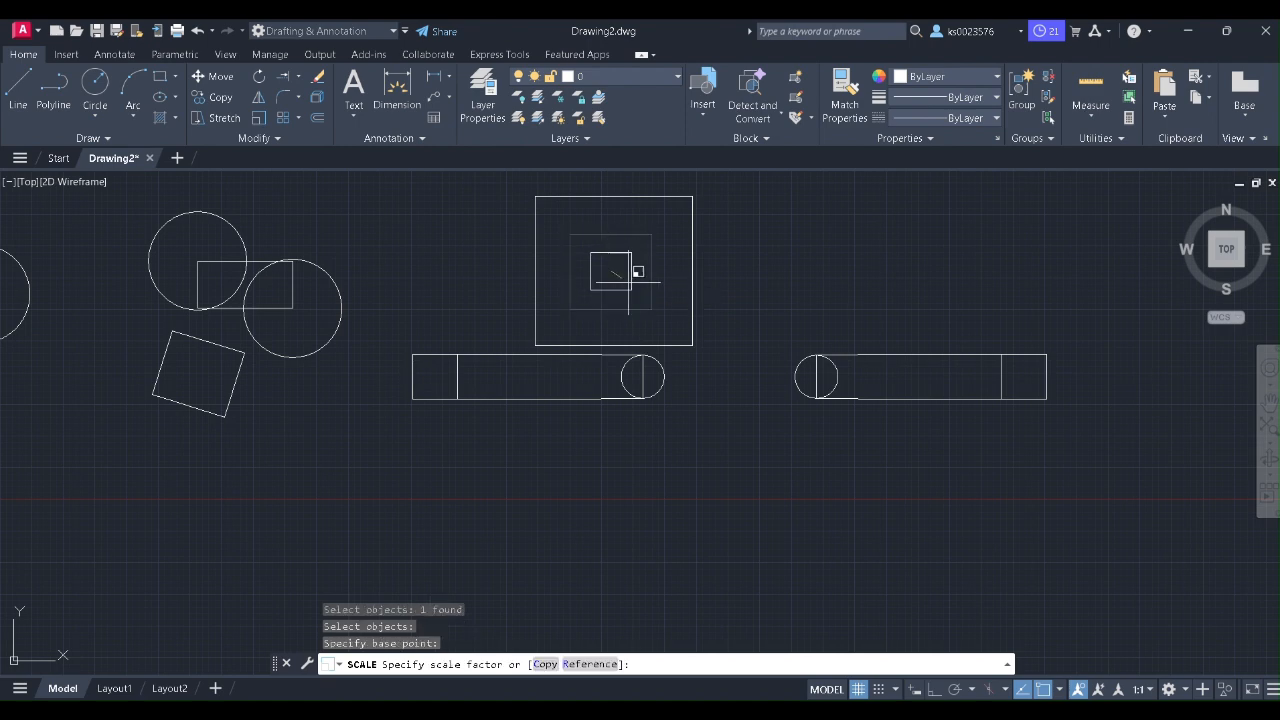
left_click(690, 341)
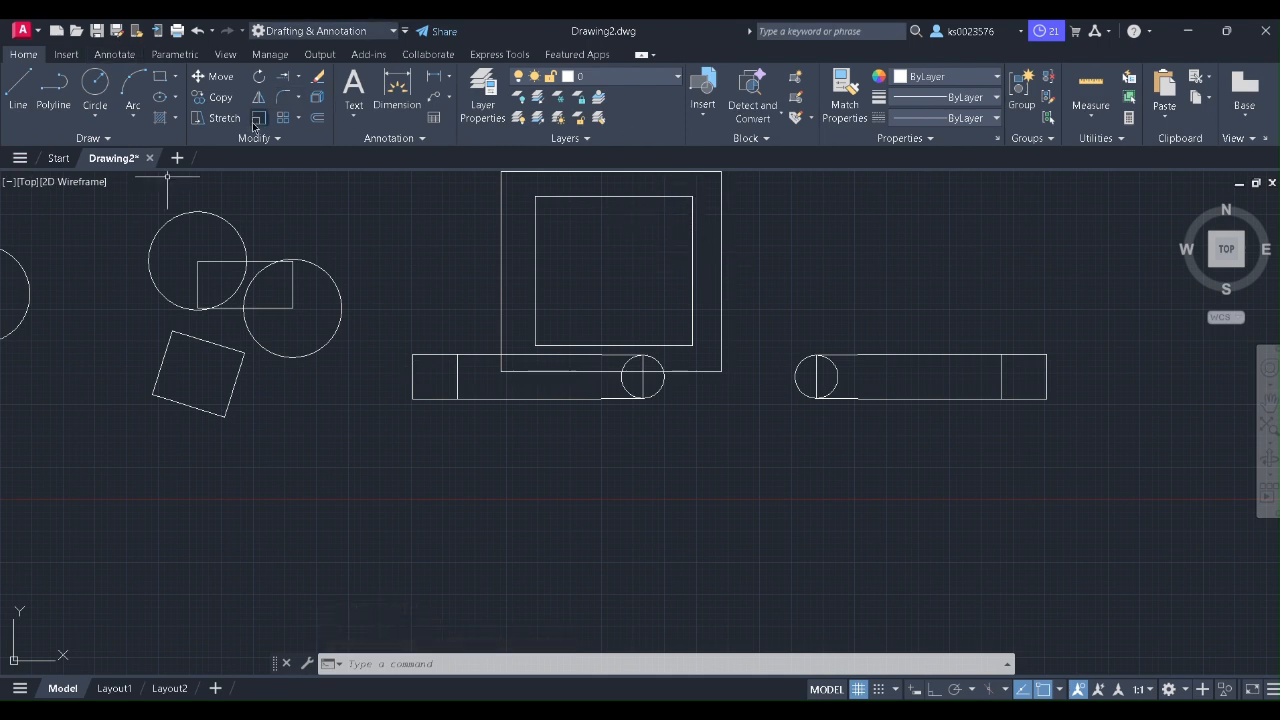
Trim rectangle edge segments at the overlapping circles, the left side of the inner nested rectangle, and the left bar's vertical divider
left_click(301, 76)
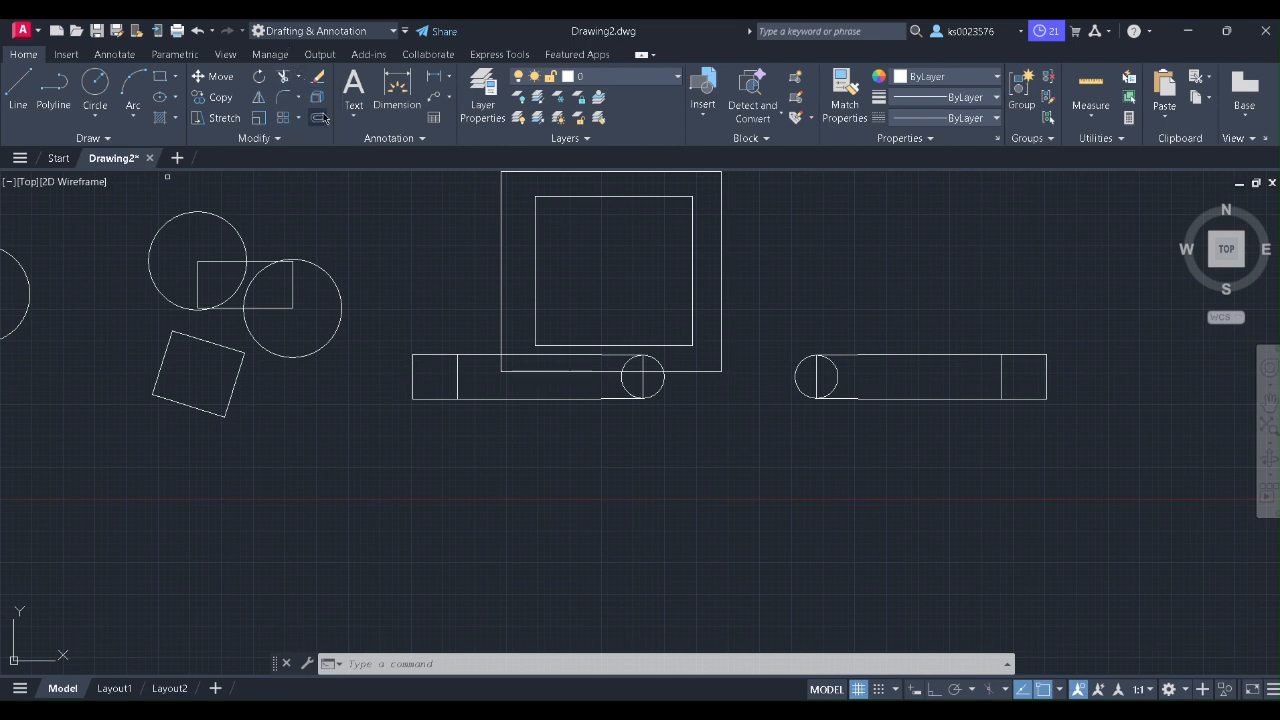
left_click(224, 258)
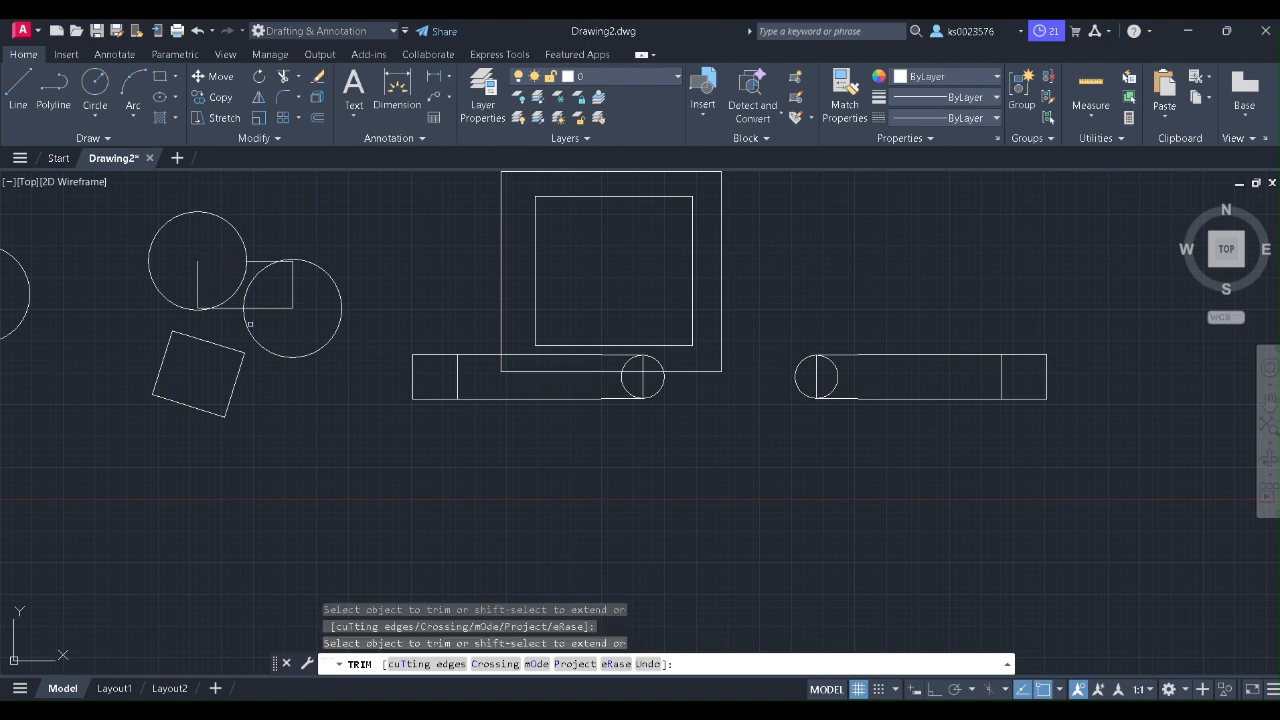
left_click(262, 307)
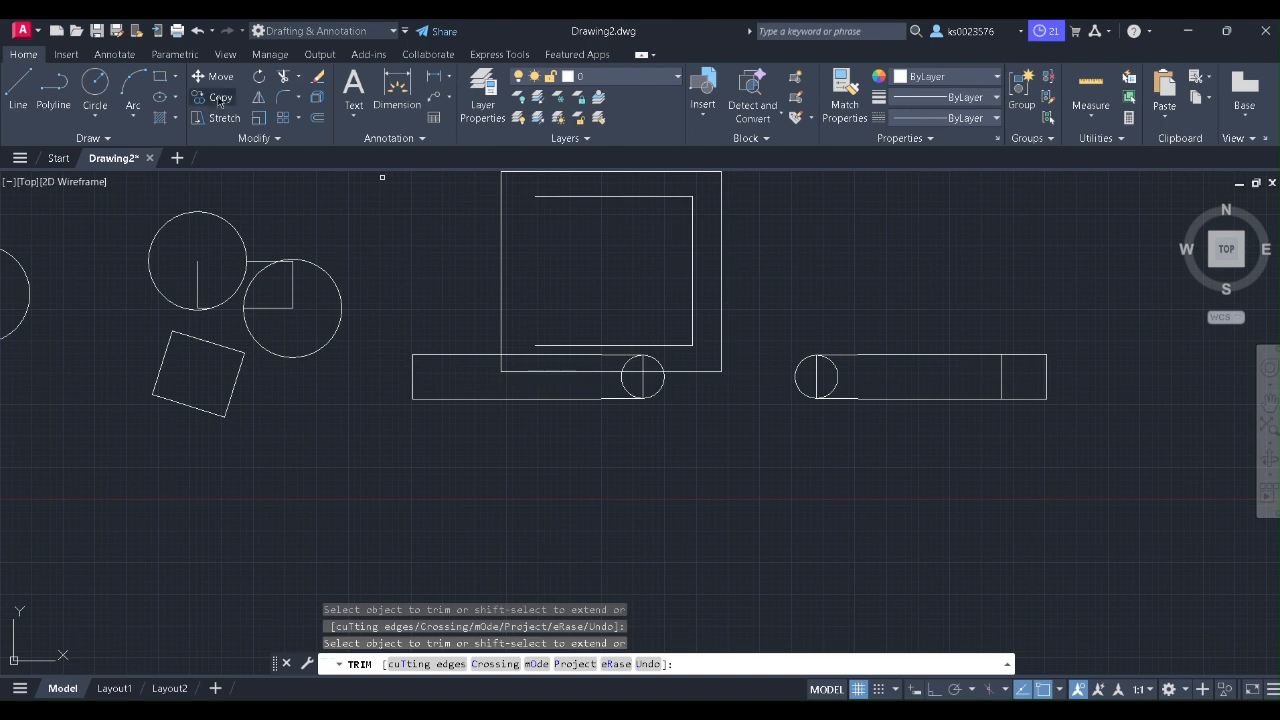
Extend the open rectangle's two horizontal edges to the larger rectangle's left side, and the vertical line in the upper circle to its top
left_click(299, 78)
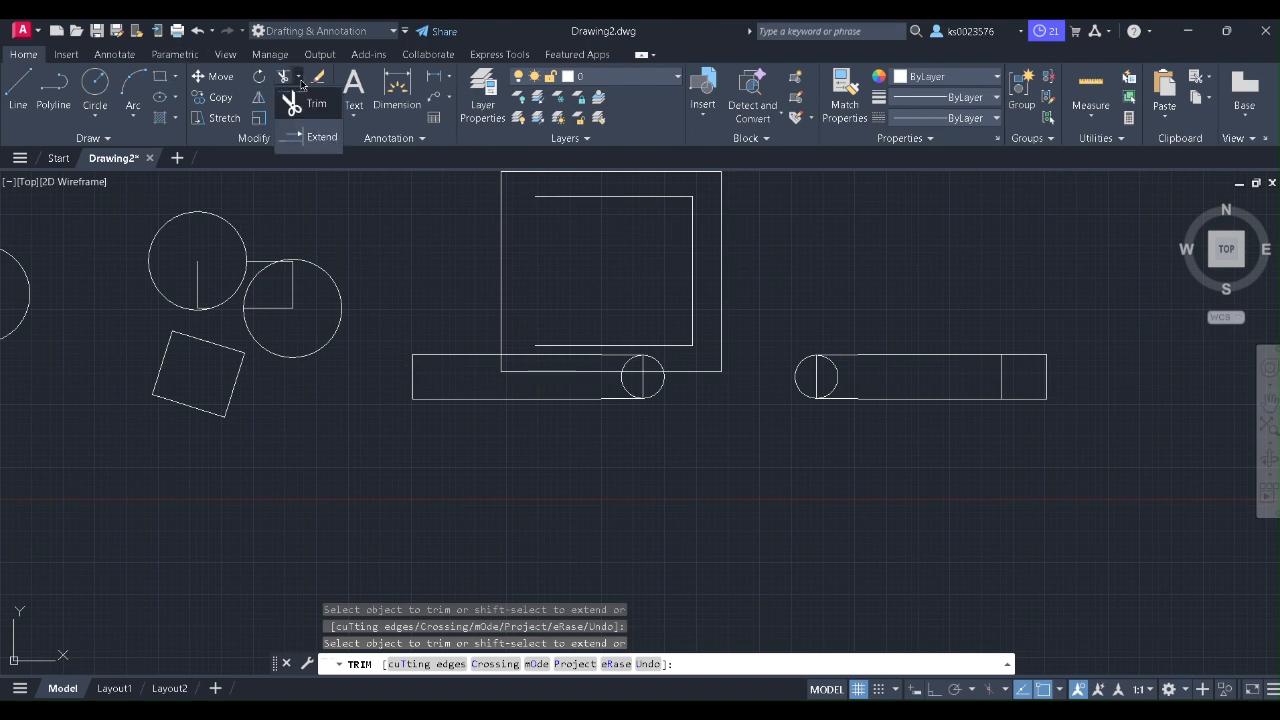
left_click(310, 140)
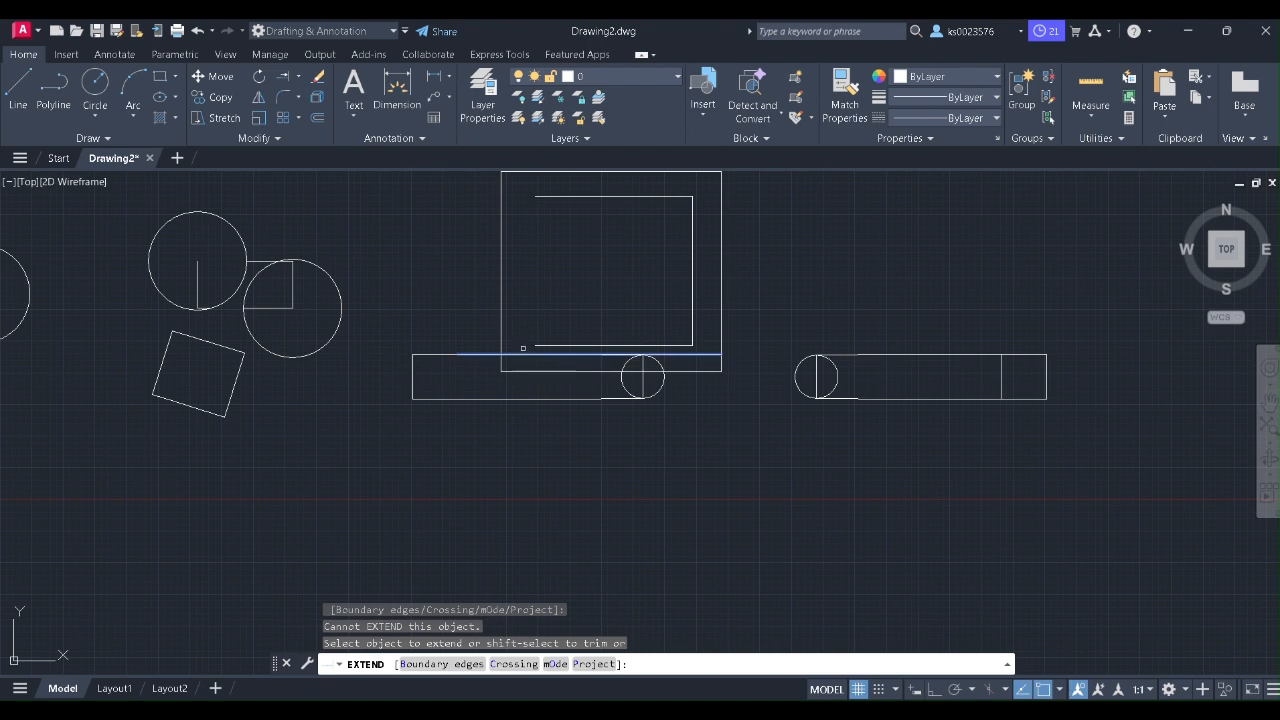
left_click(600, 344)
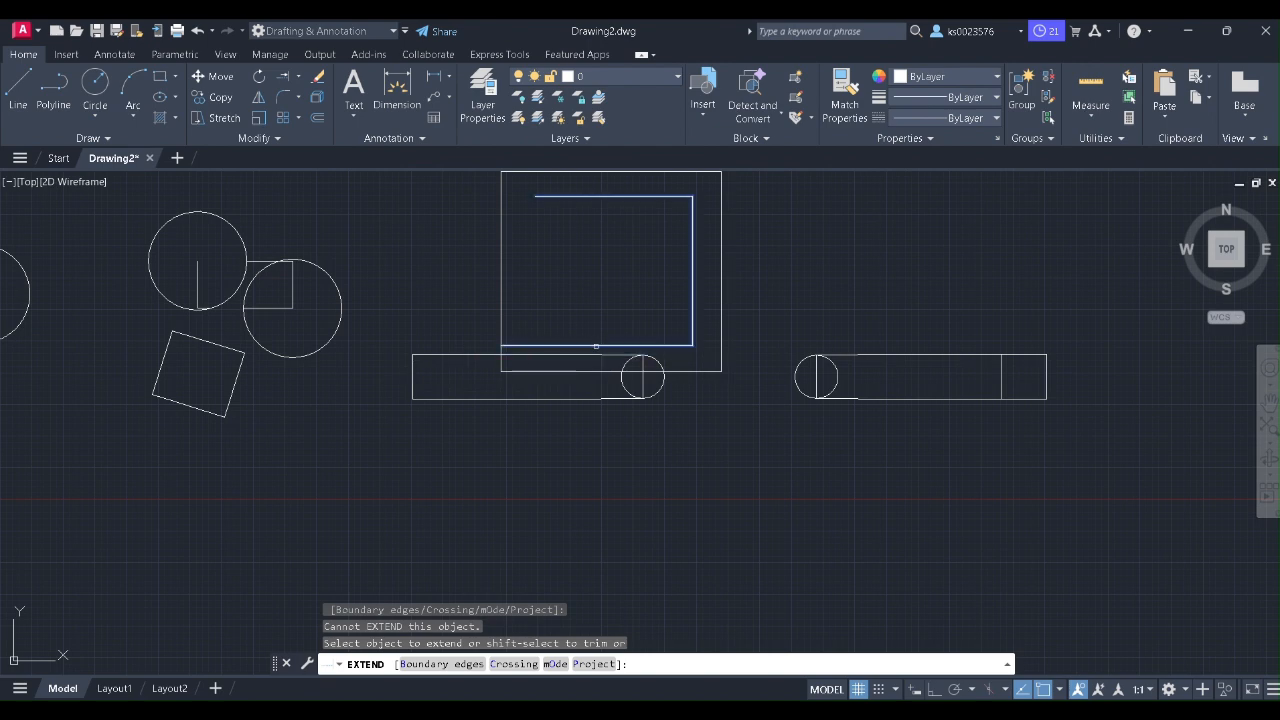
left_click(596, 346)
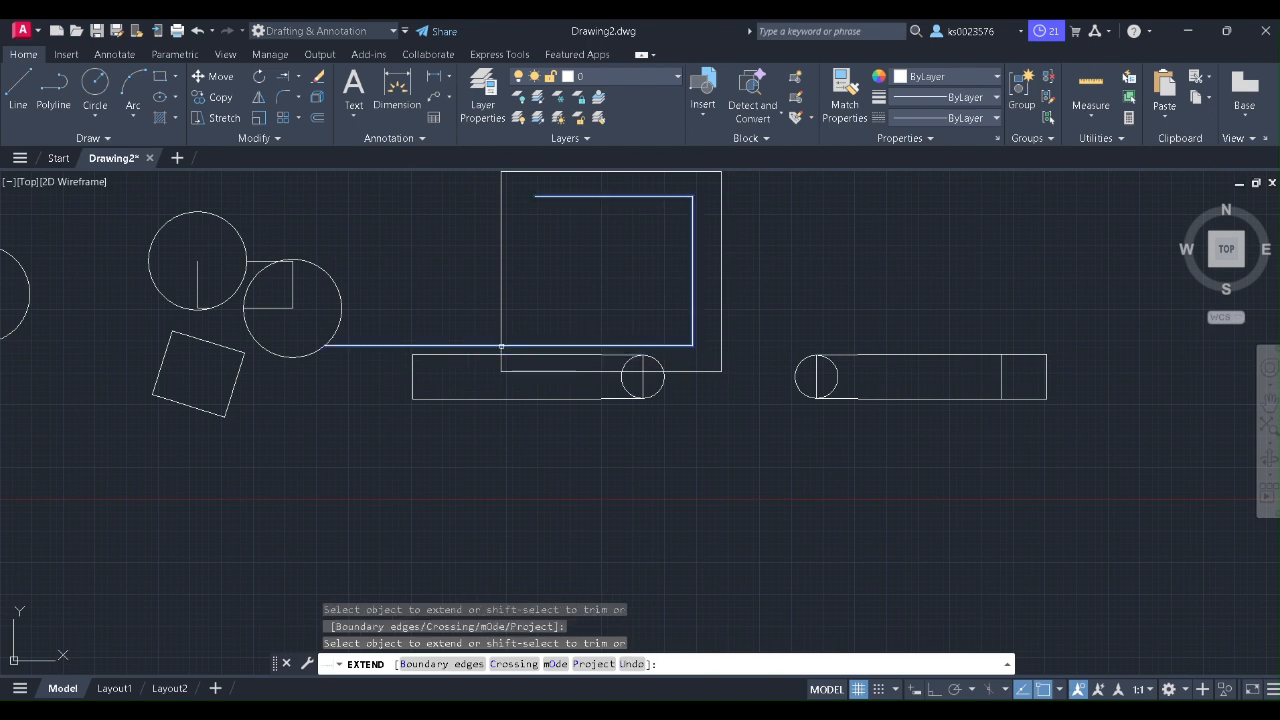
left_click(503, 268)
left_click(597, 197)
left_click(501, 196)
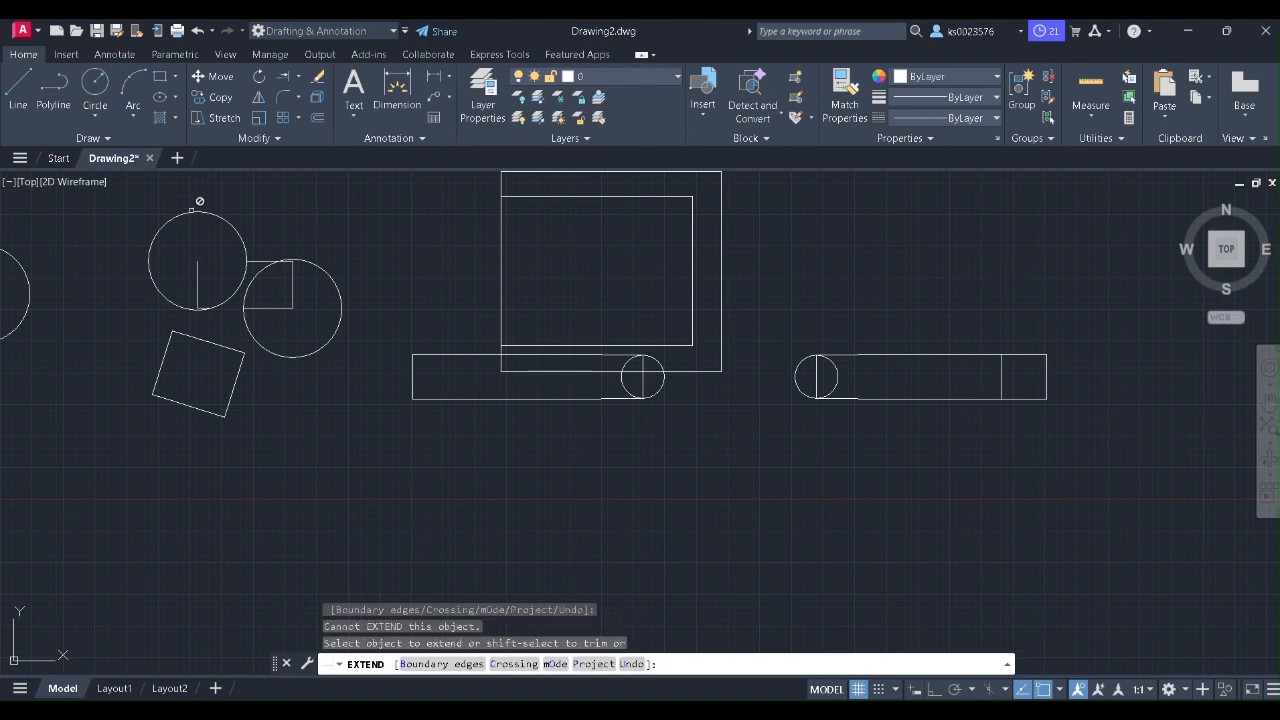
left_click(199, 287)
left_click(203, 272)
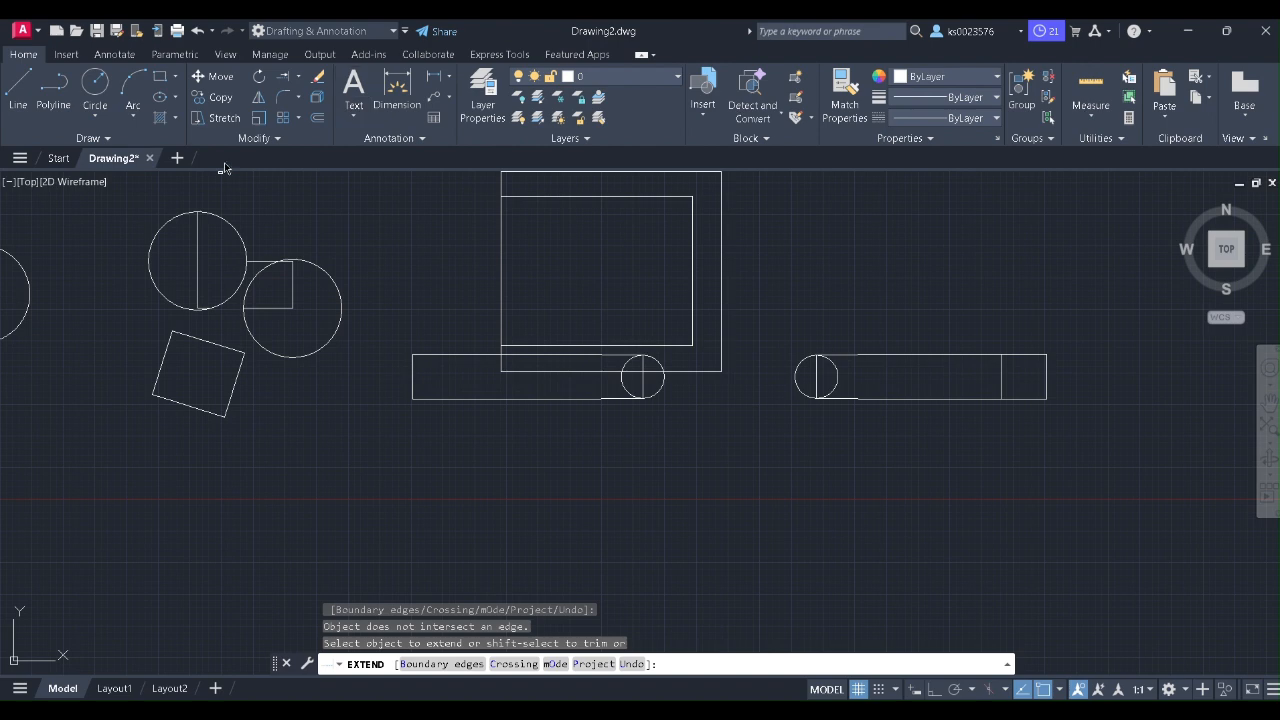
left_click(298, 76)
left_click(300, 104)
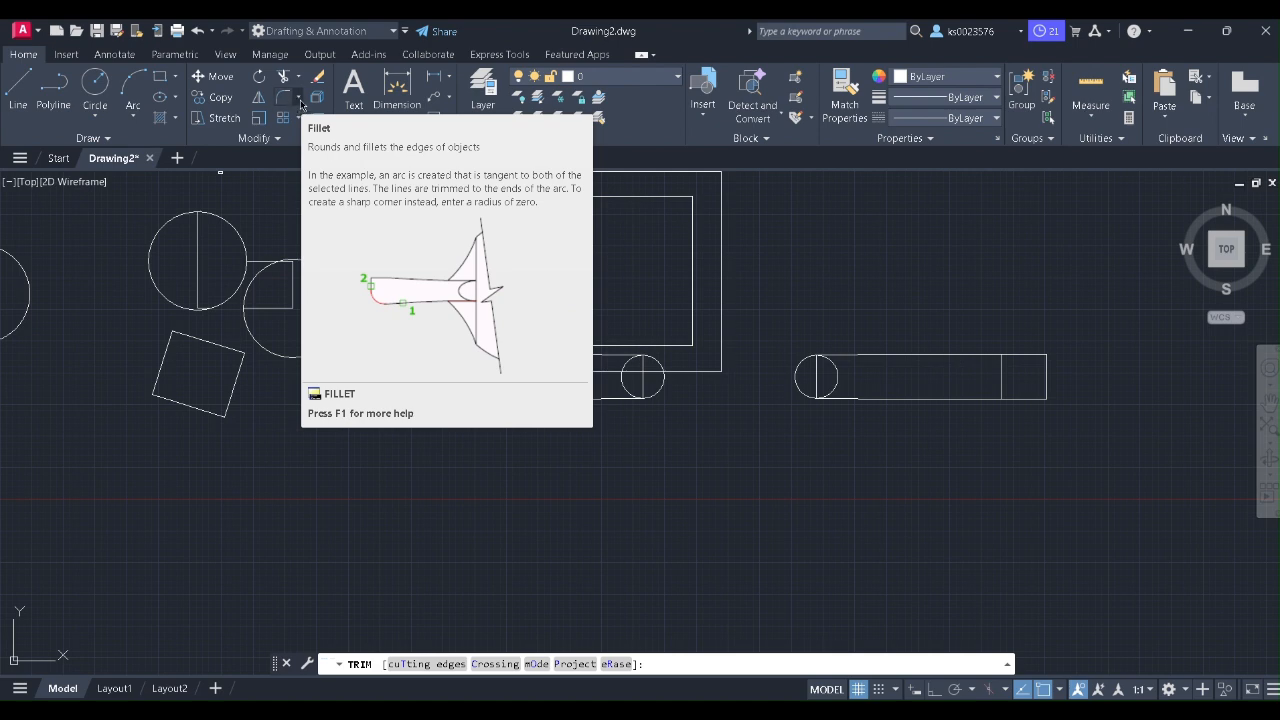
left_click(299, 99)
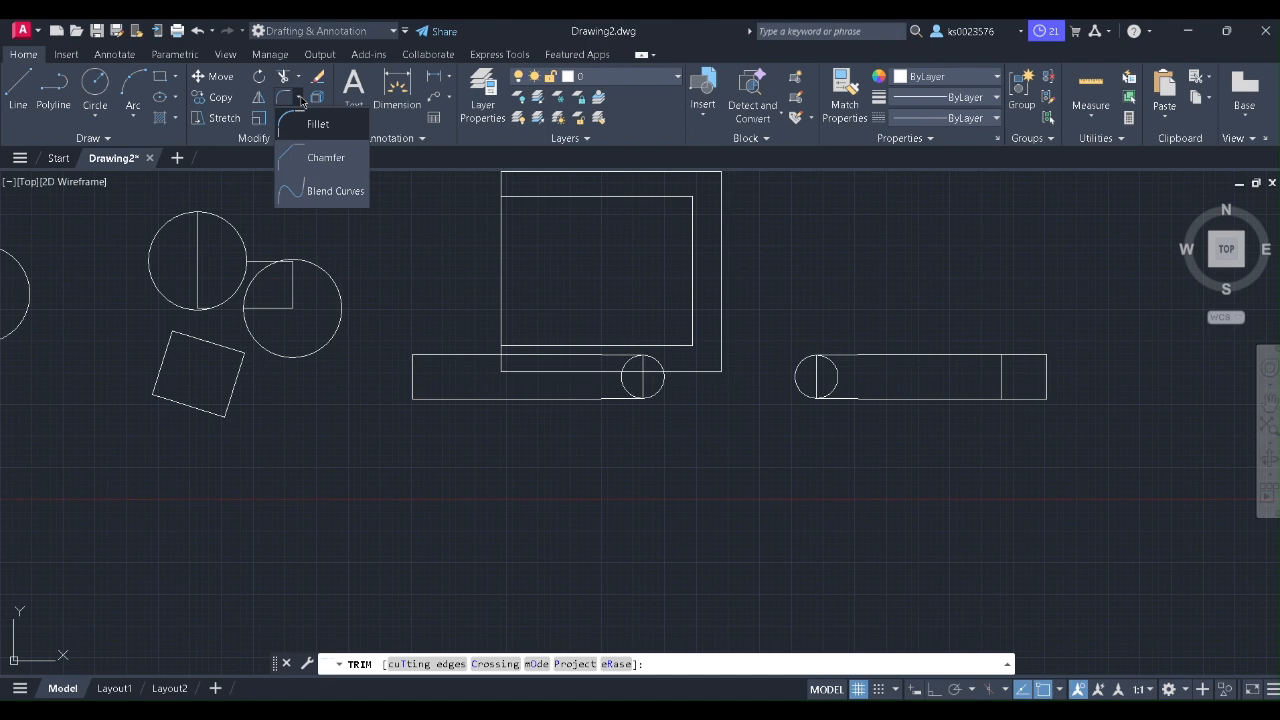
left_click(299, 99)
left_click(299, 99)
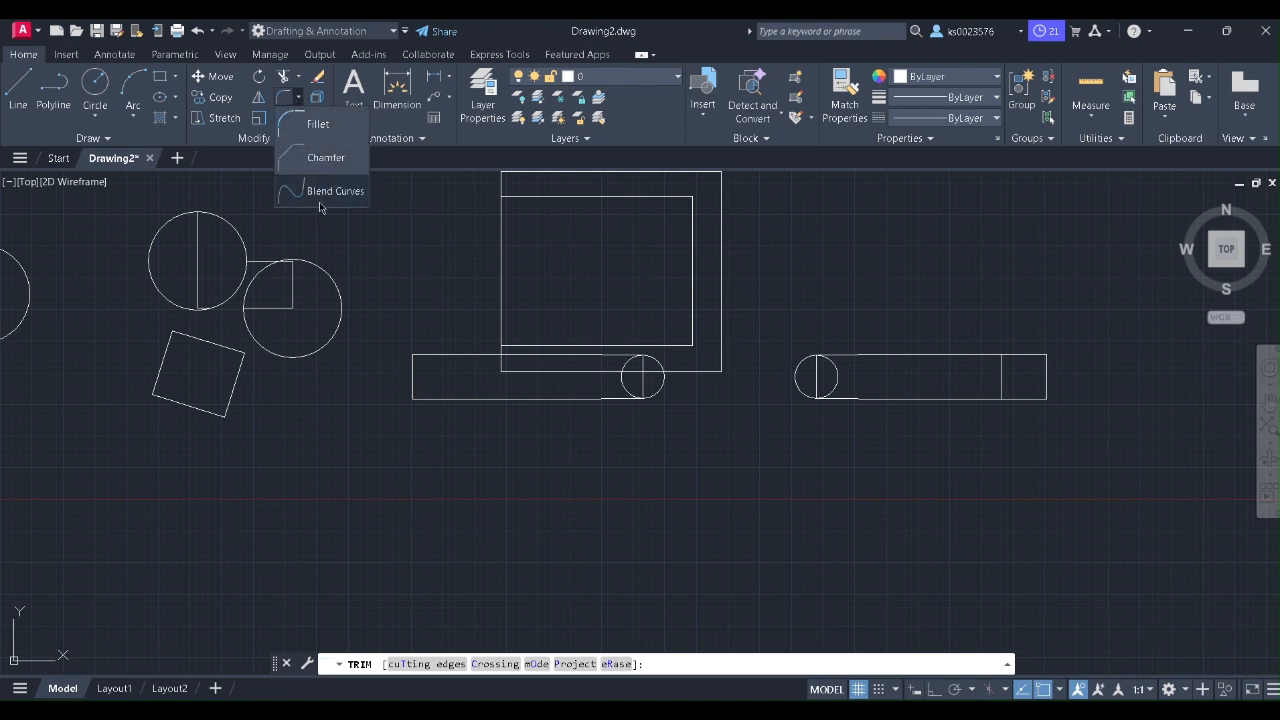
left_click(299, 99)
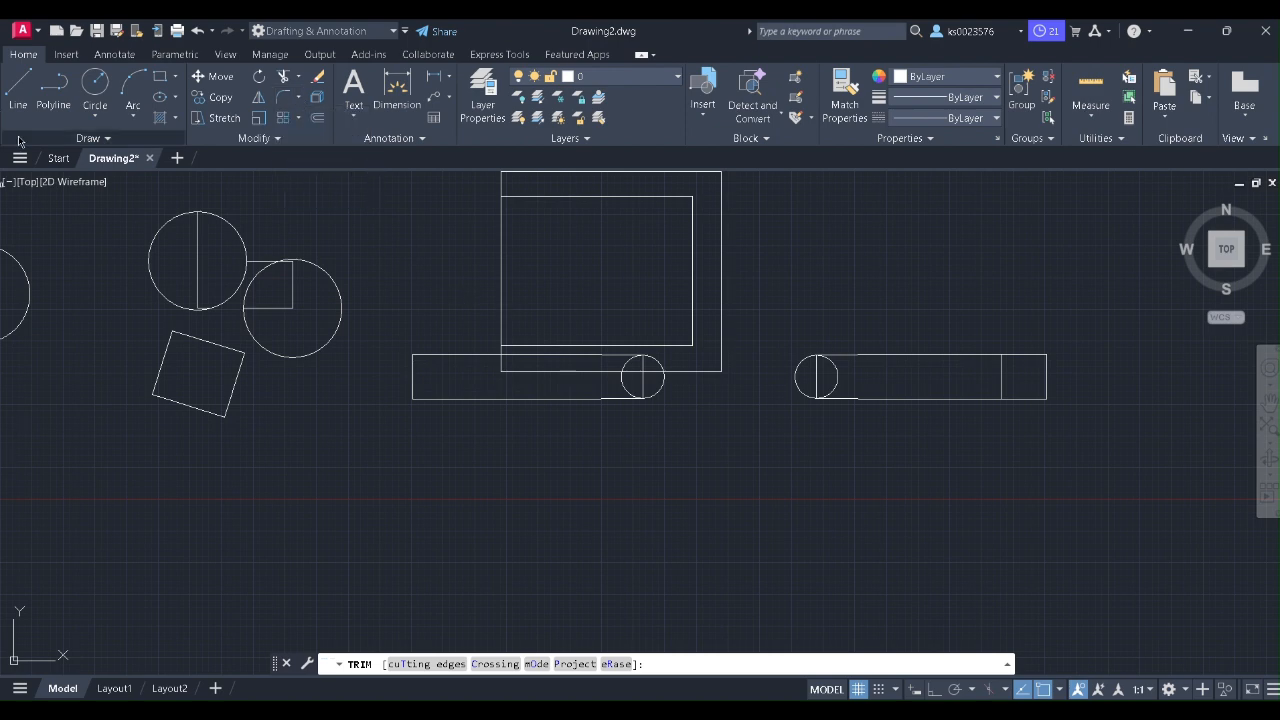
Cancel the active trim and erase all objects from the drawing
scroll(670, 405, "down", 2)
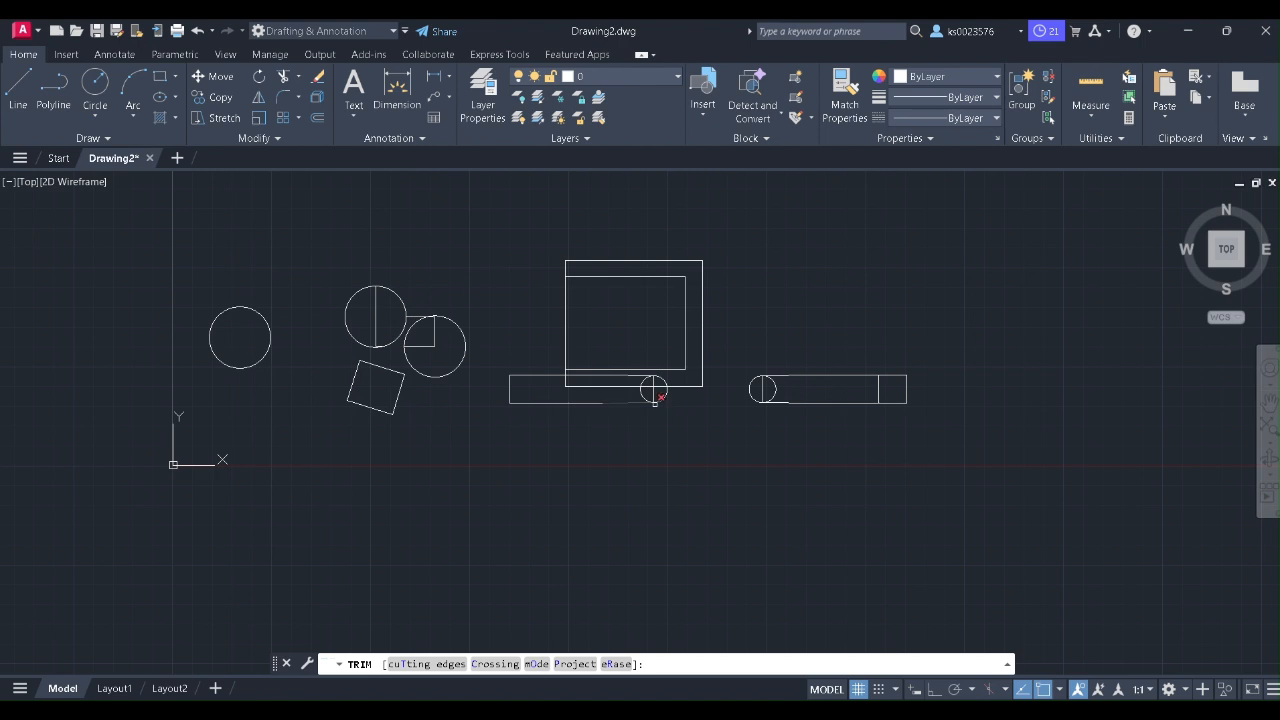
key("Escape")
key("ctrl+a")
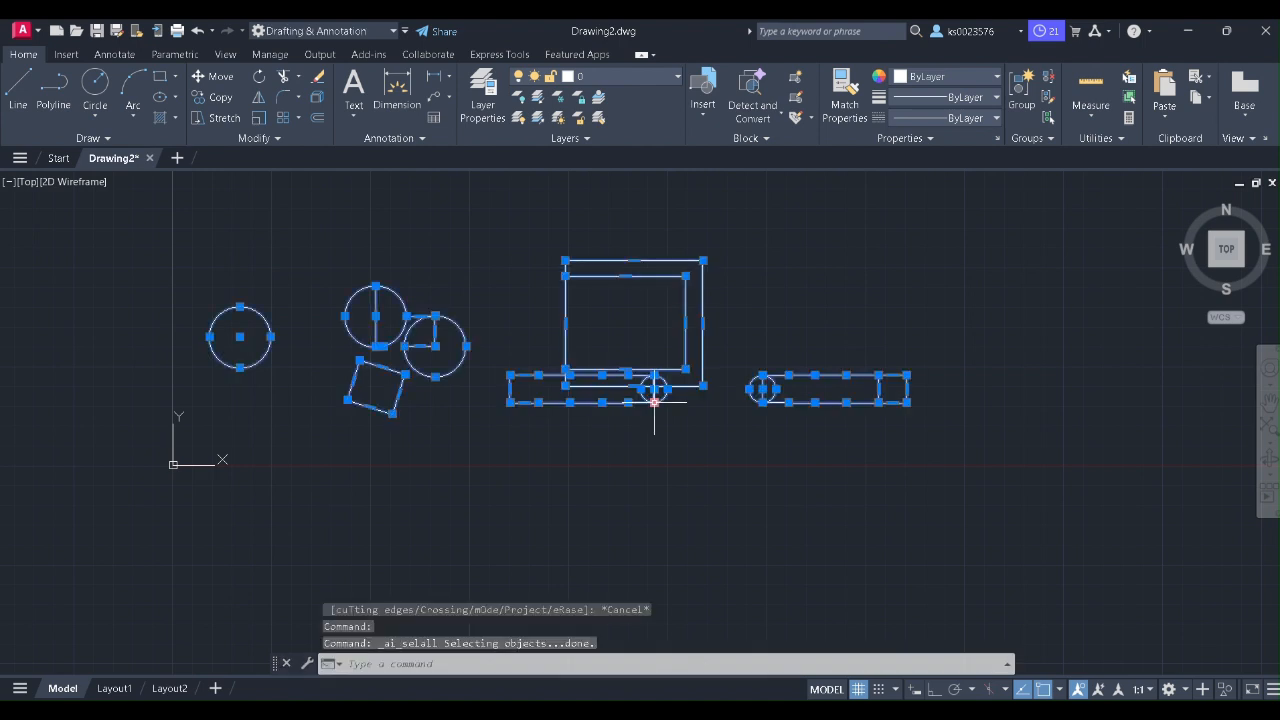
key("Delete")
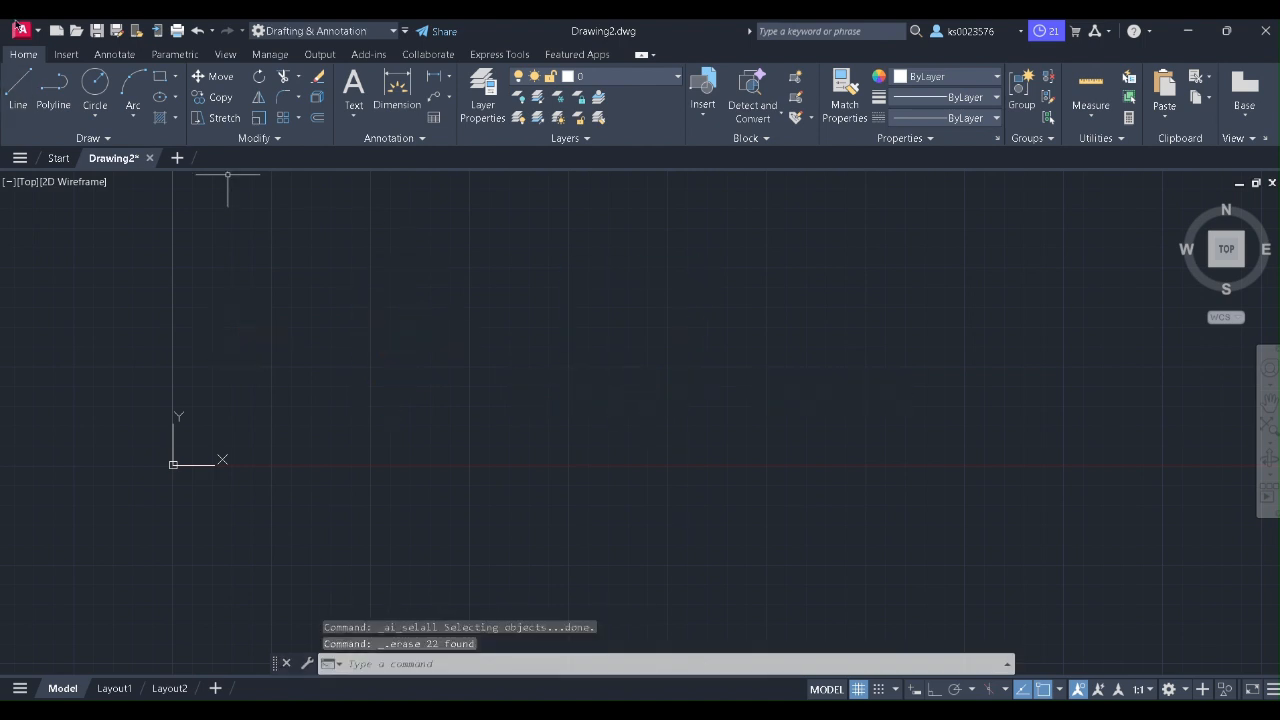
Draw a wide rectangle in the empty drawing to the right of the origin, crossing the X axis
left_click(160, 76)
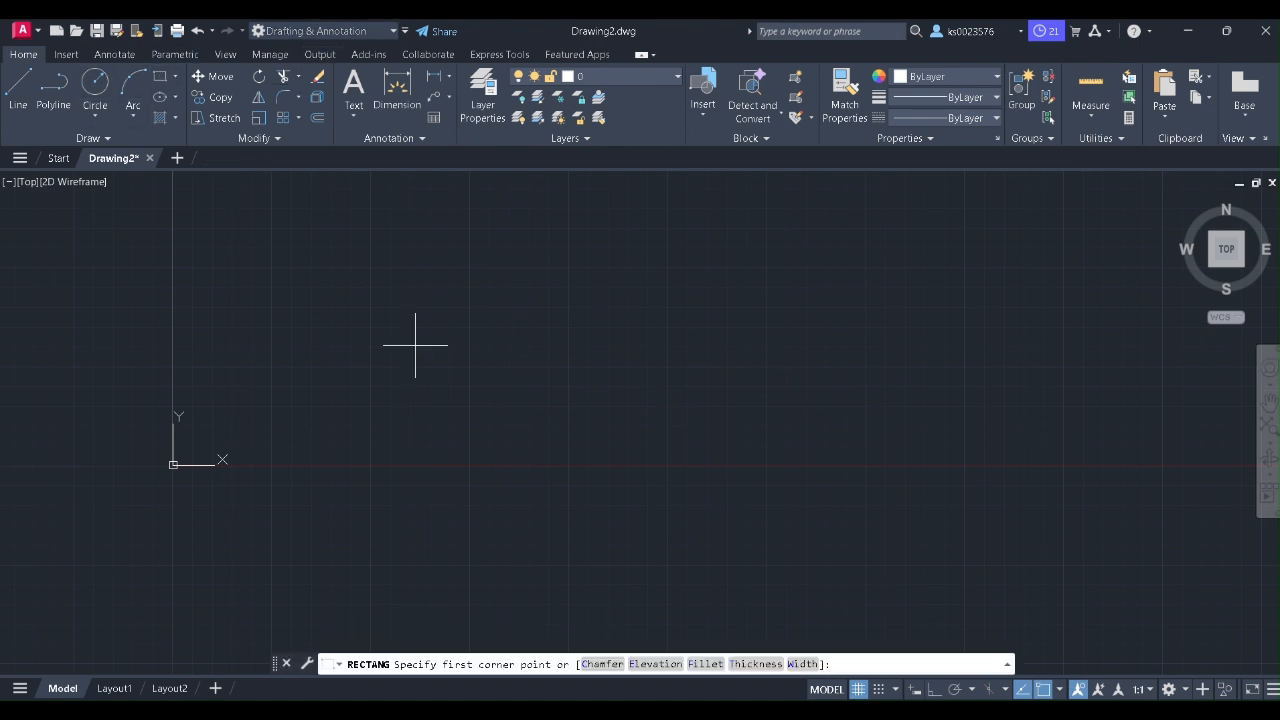
left_click(447, 342)
left_click(622, 475)
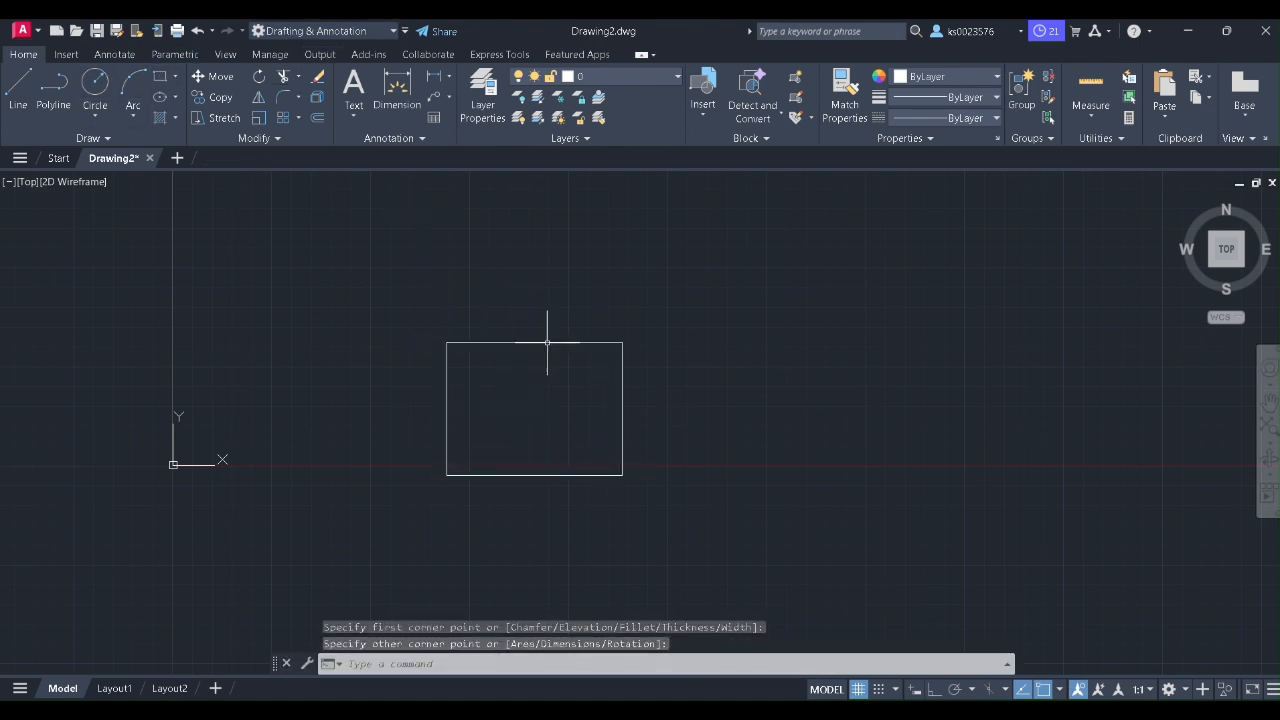
Draw a smaller upright rectangle standing on the top edge of the wide rectangle
left_click(487, 242)
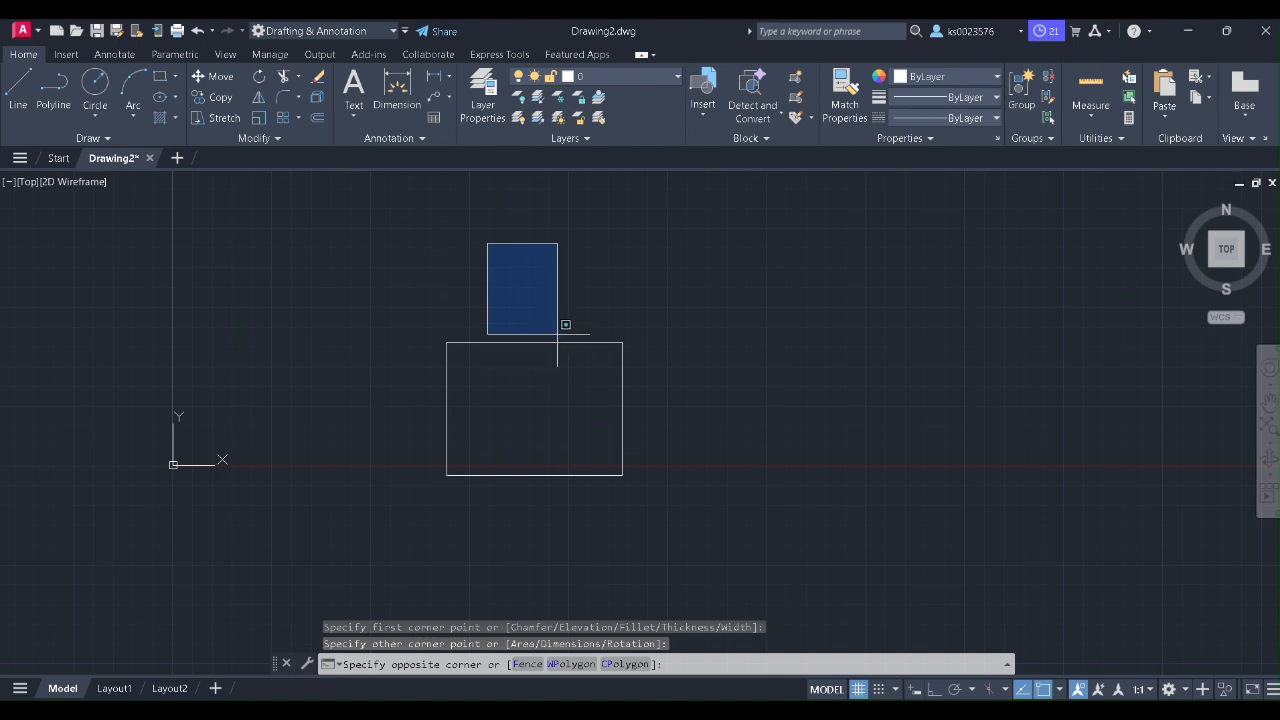
left_click(566, 341)
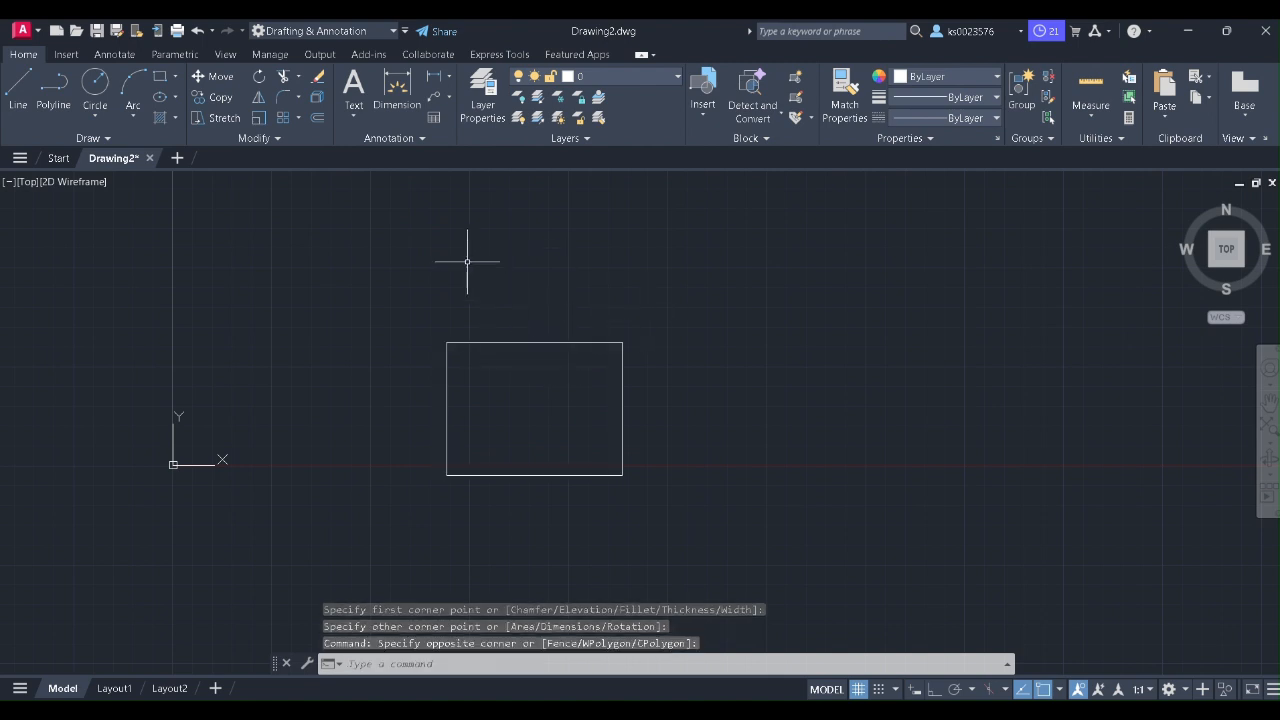
left_click(160, 77)
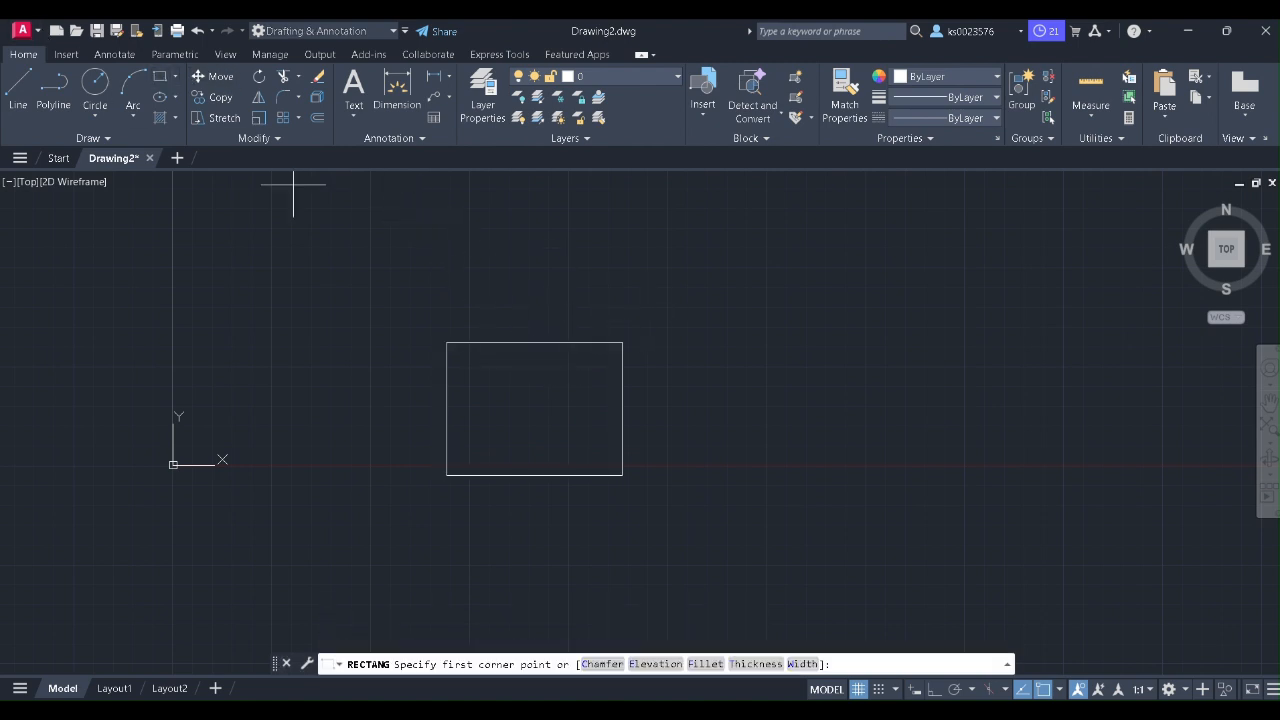
left_click(588, 342)
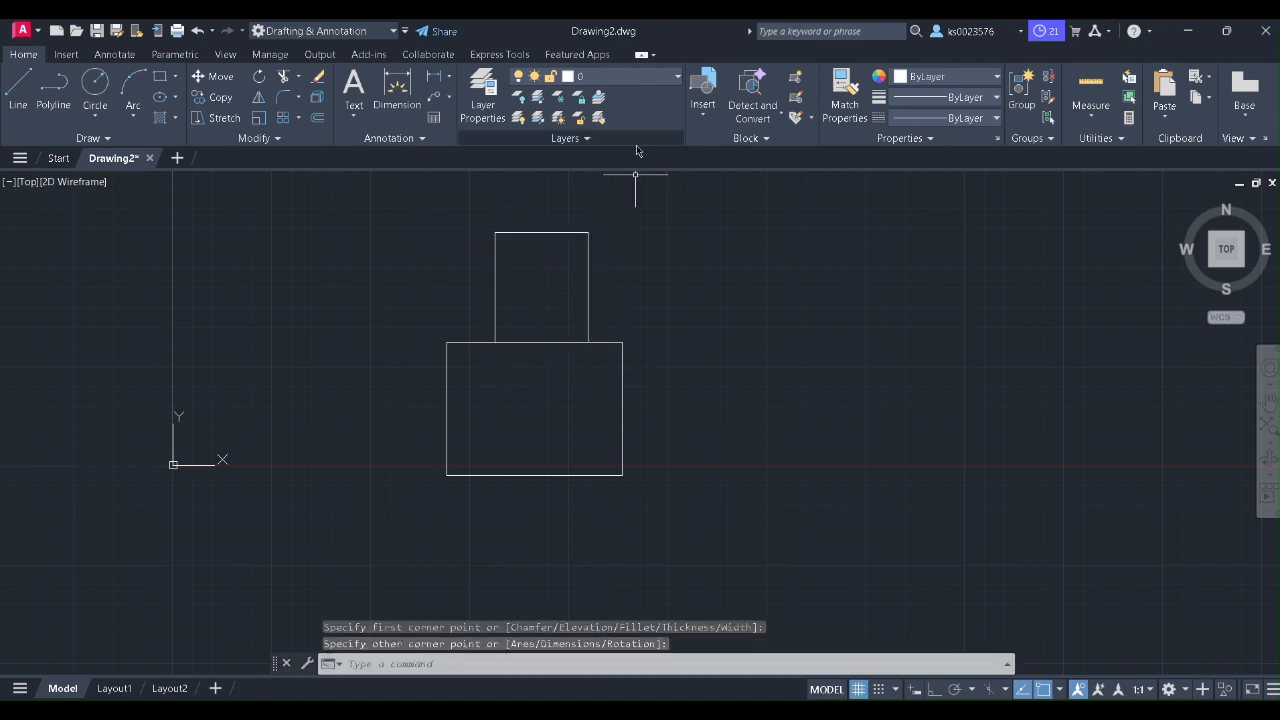
Try to fillet the upper-left corner of the smaller rectangle between its top and left edges
left_click(281, 104)
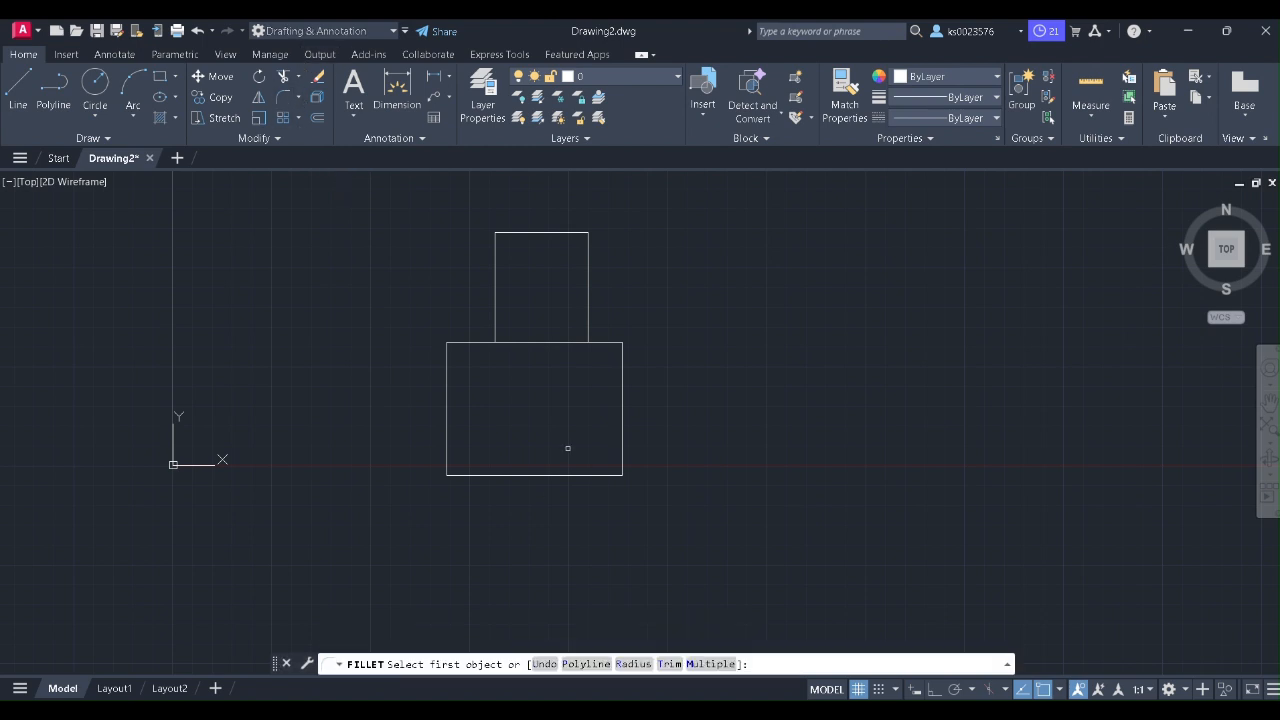
scroll(481, 356, "up", 4)
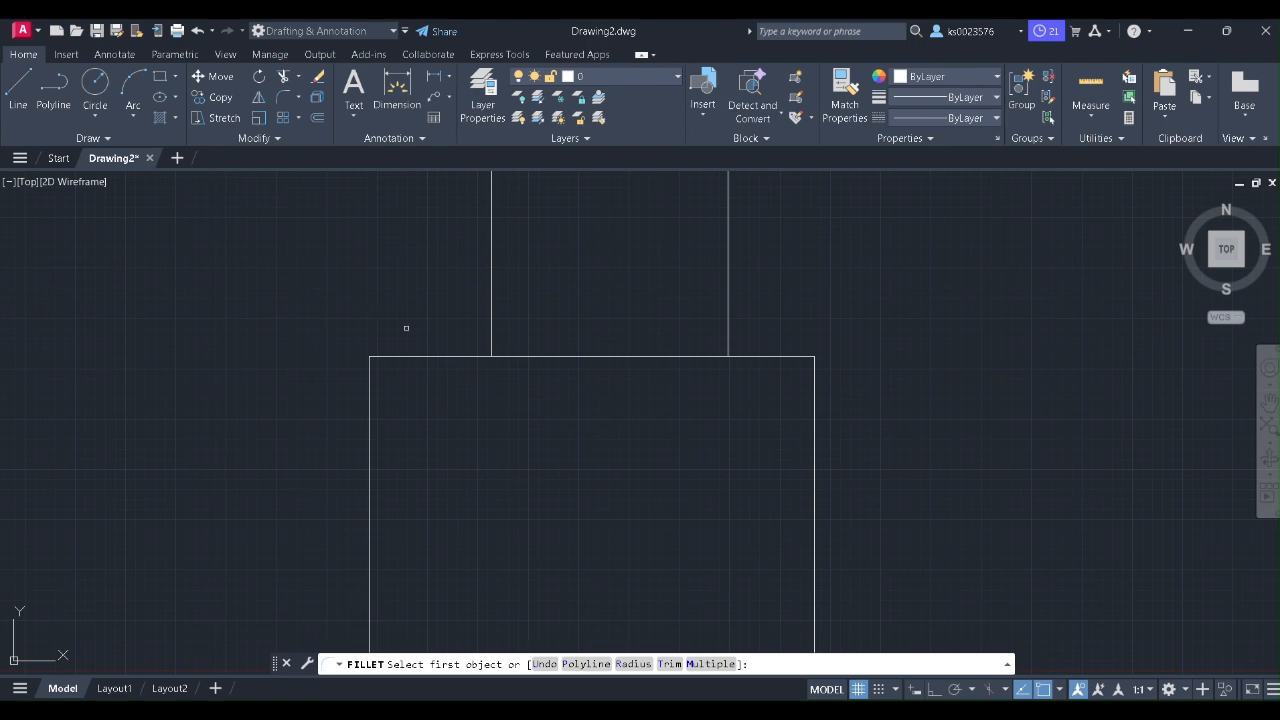
scroll(525, 500, "down", 2)
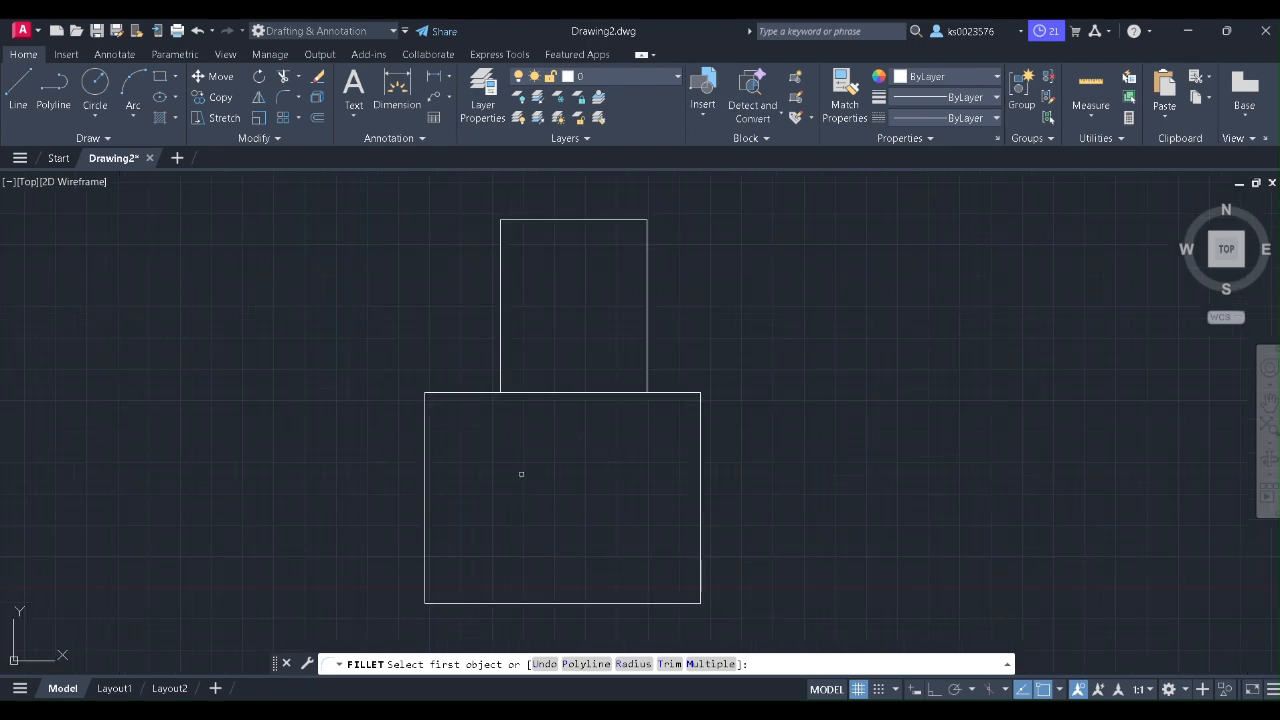
left_click(508, 220)
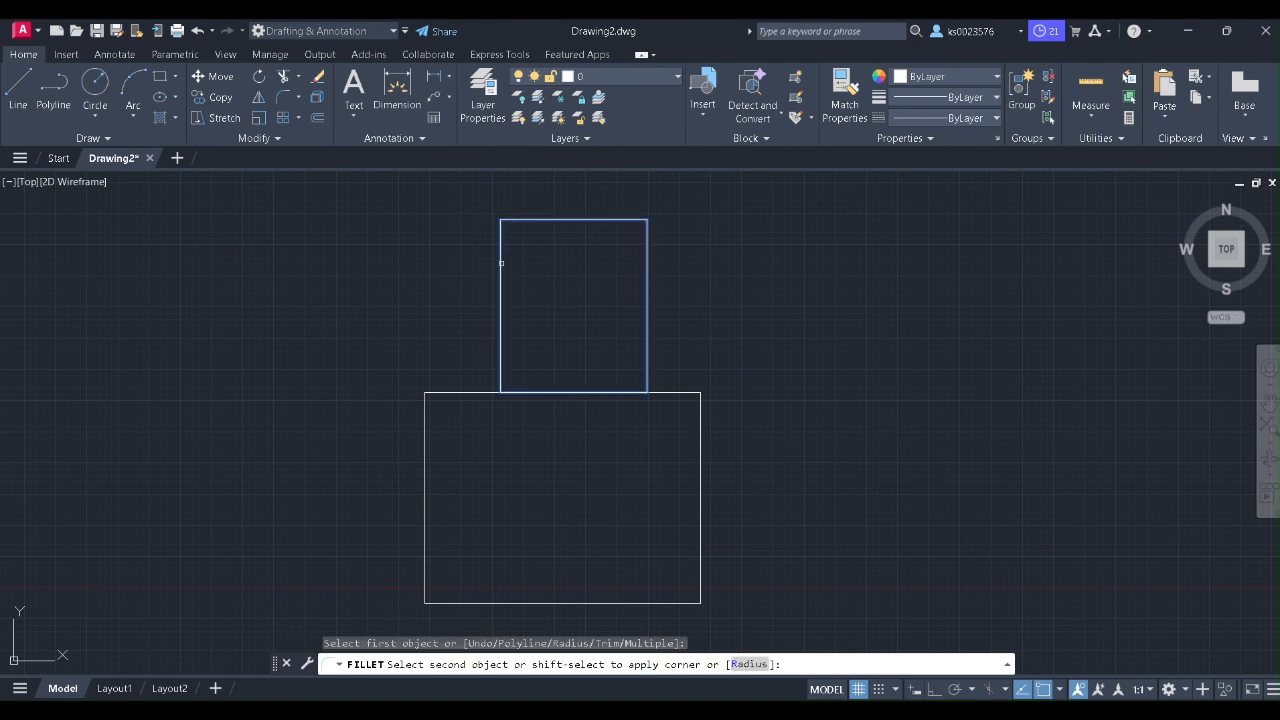
left_click(501, 263)
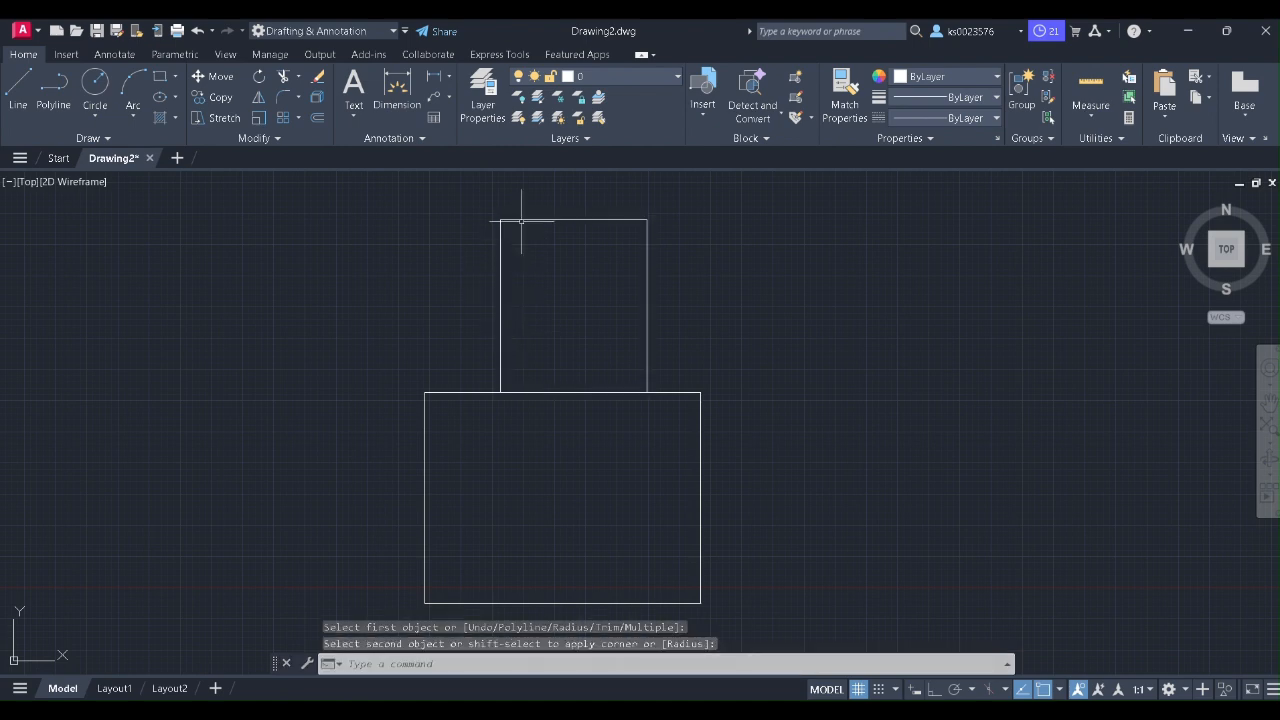
left_click(522, 219)
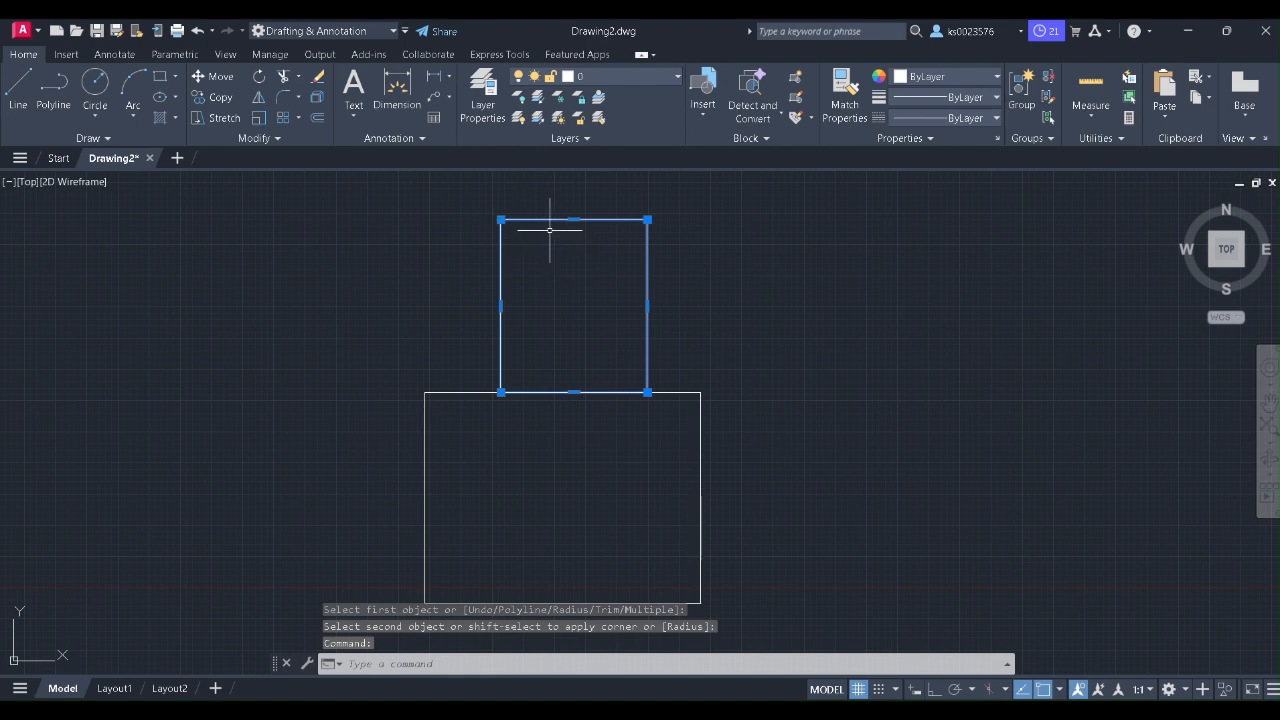
Try to fillet the smaller rectangle's top edge with its bottom edge, entering 5 and choosing its left edge as the second object instead
left_click(284, 97)
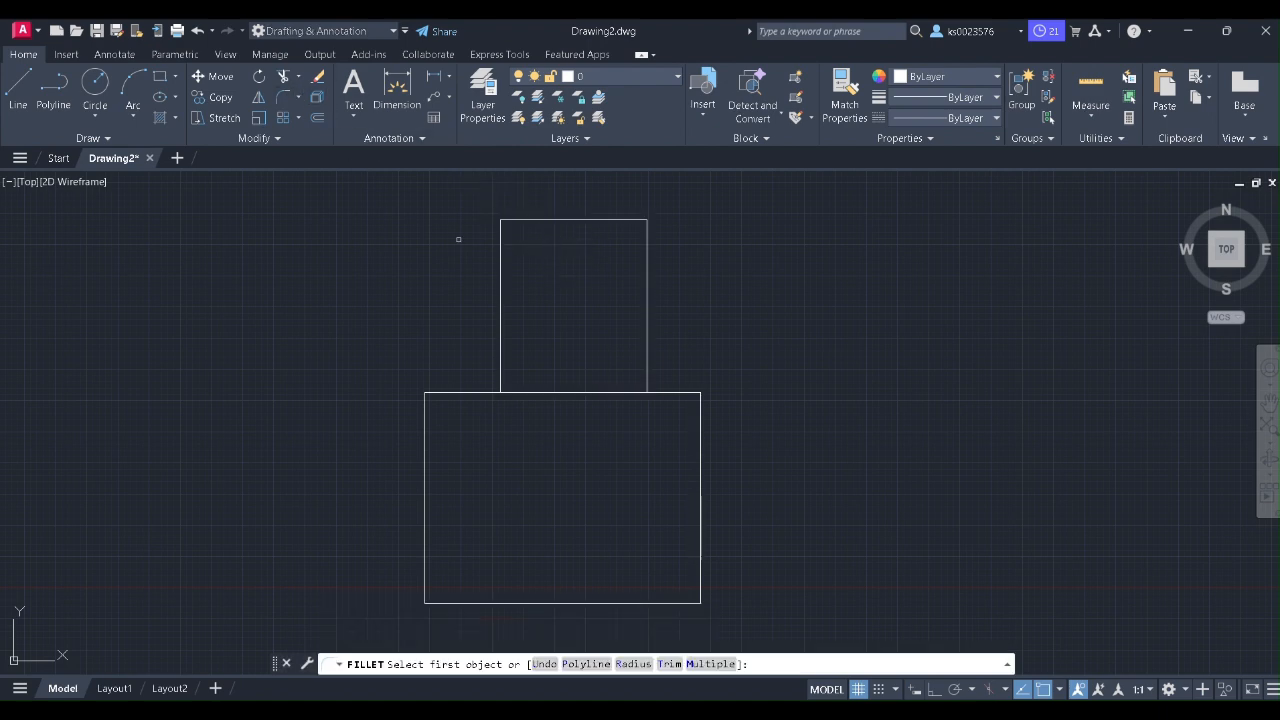
left_click(531, 219)
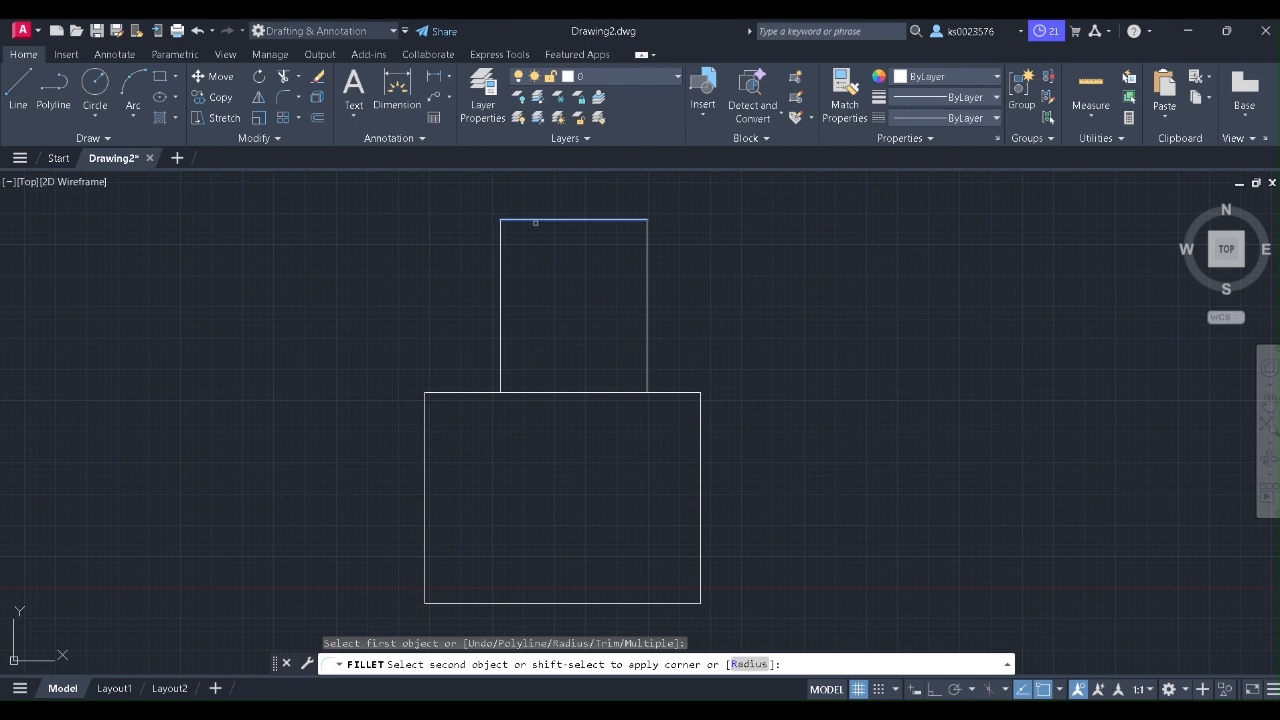
left_click(613, 392)
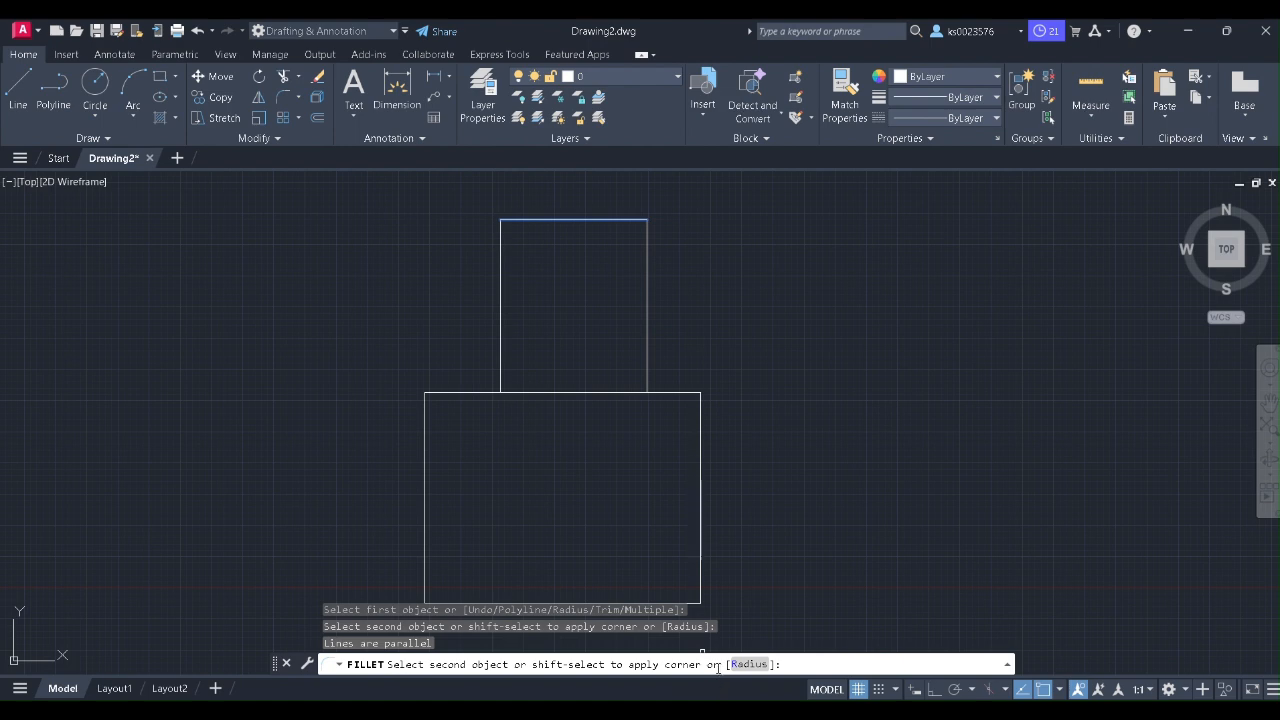
key("Return")
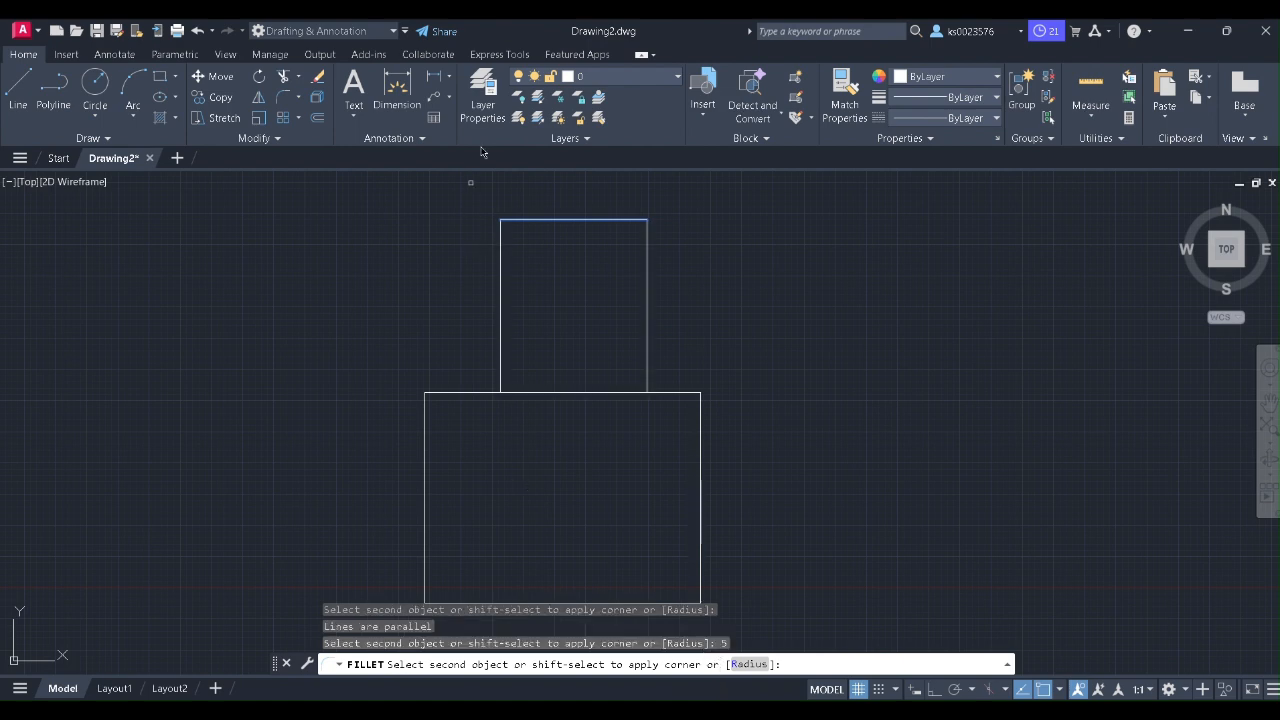
left_click(501, 257)
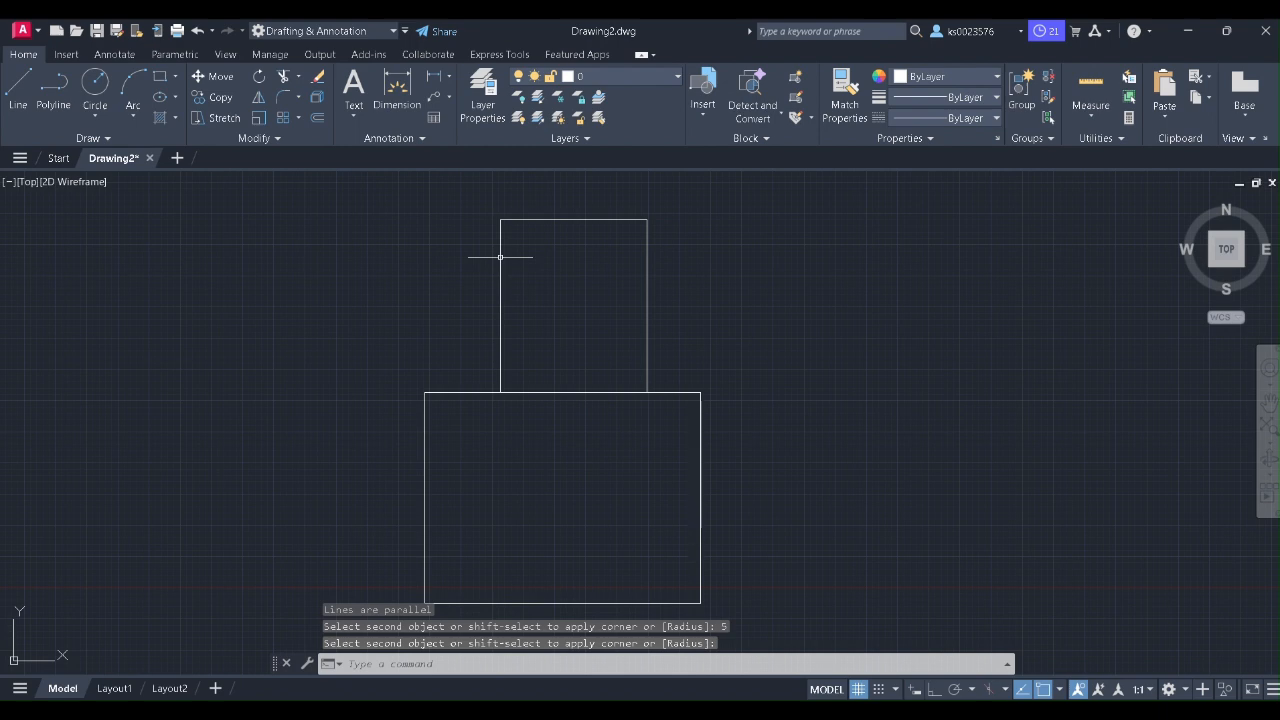
left_click(501, 219)
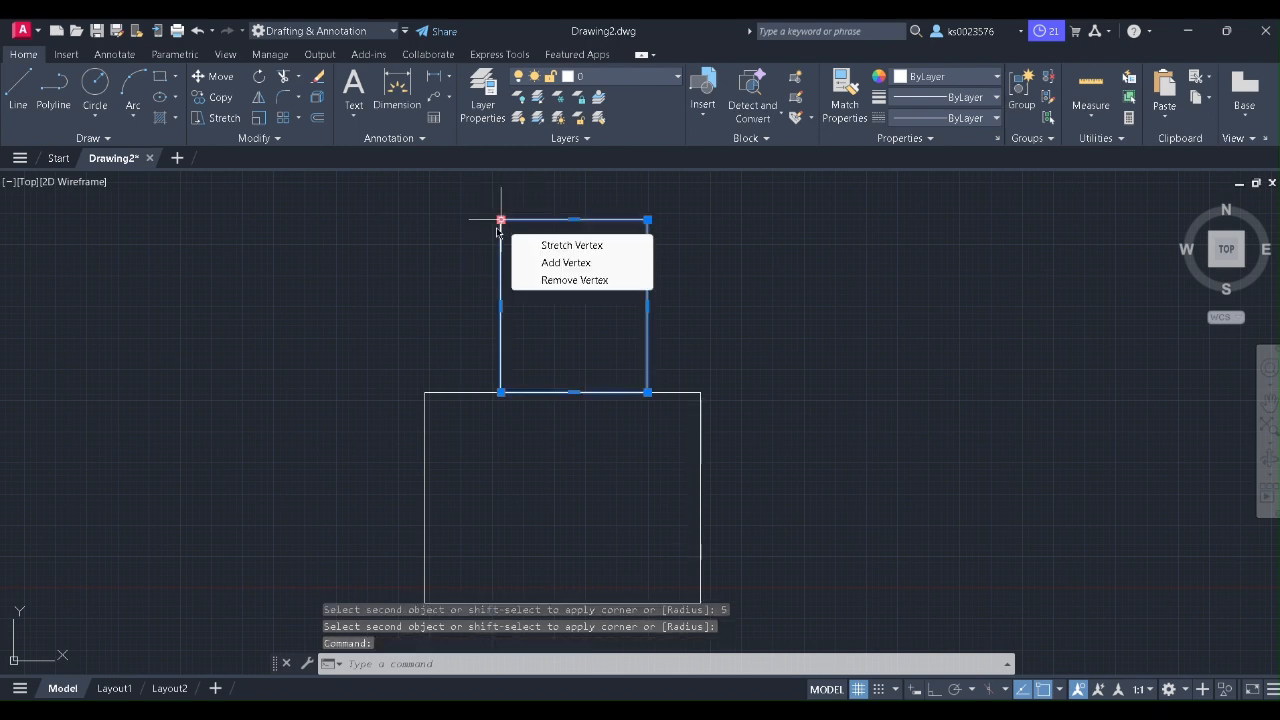
Try to fillet the smaller rectangle by picking its upper-left corner point for both objects
key("Return")
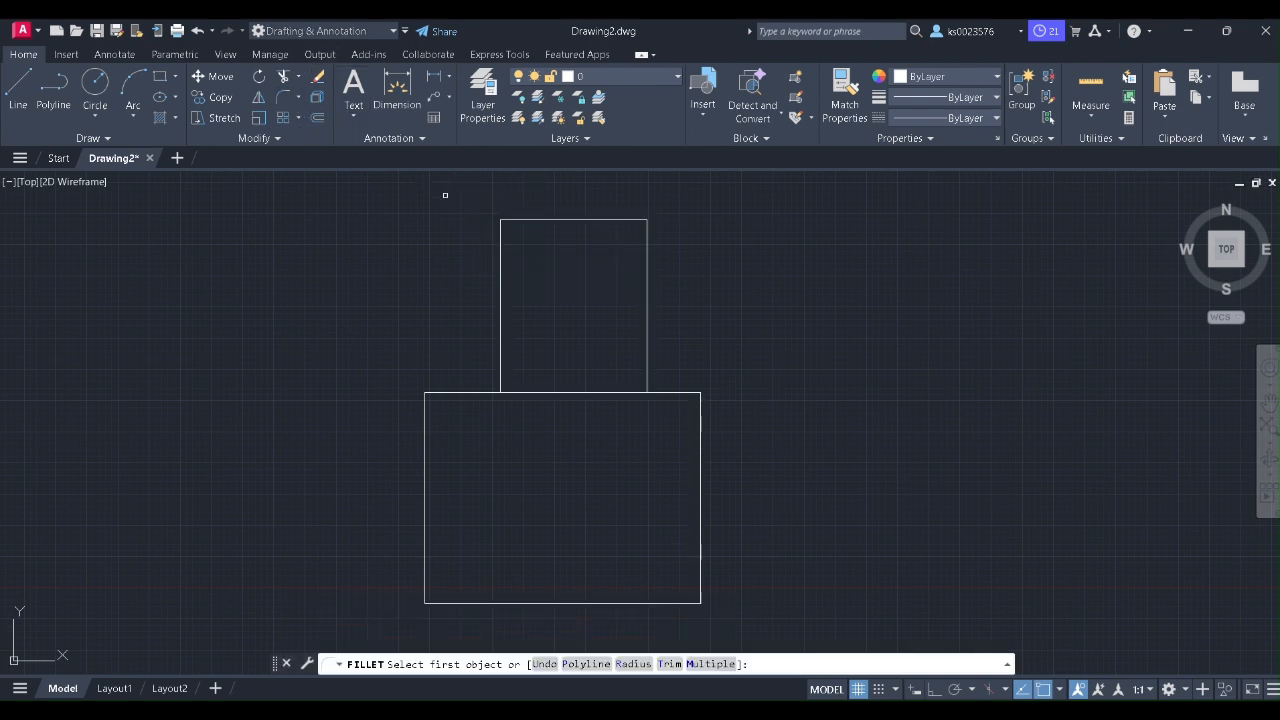
left_click(499, 220)
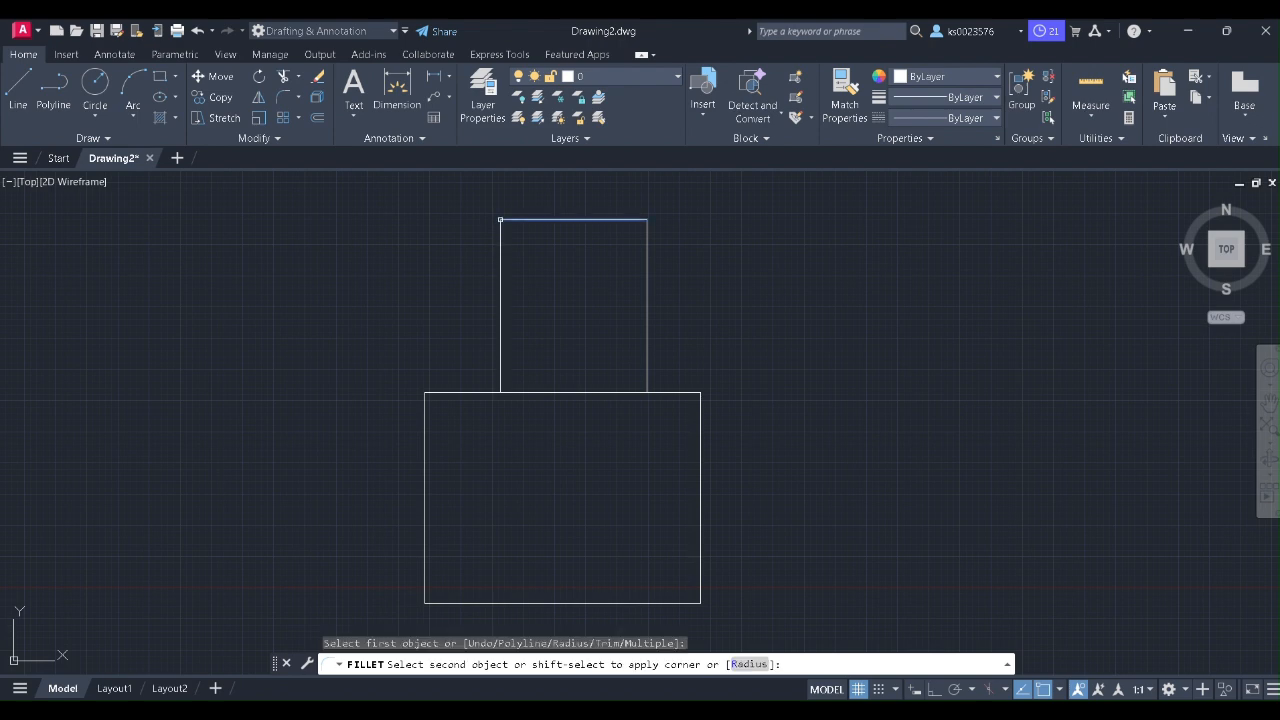
left_click(500, 220)
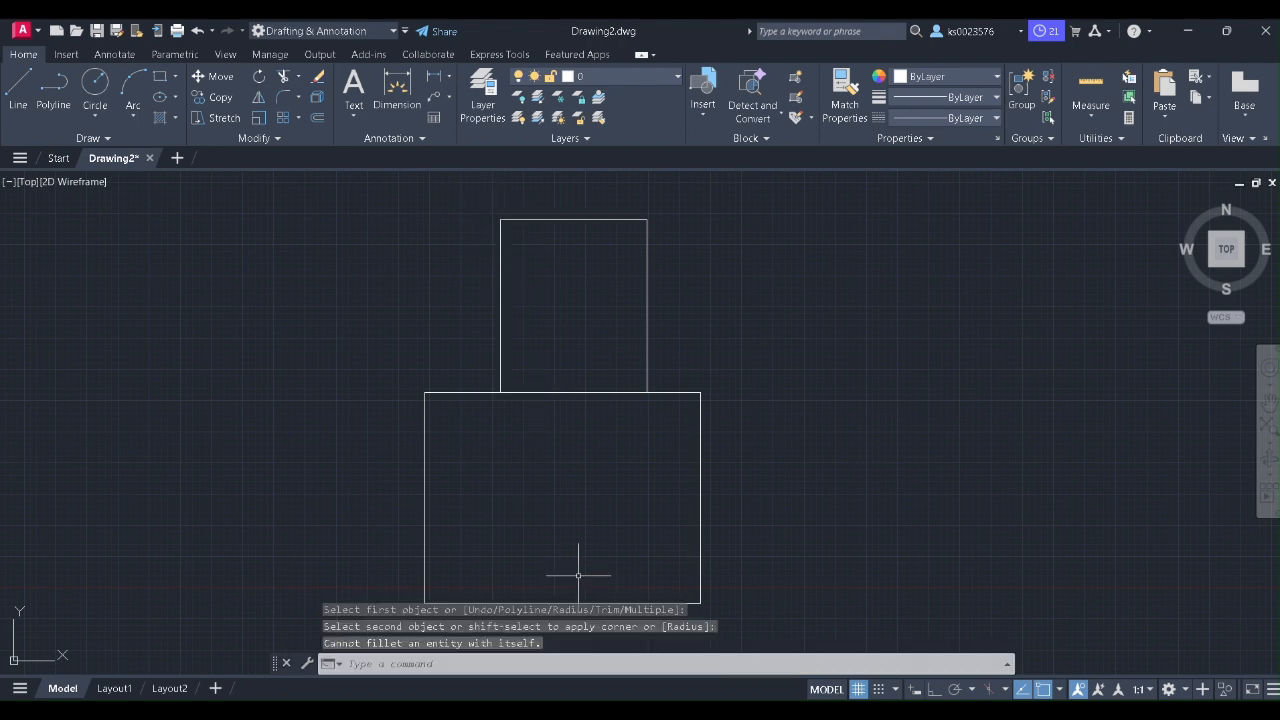
left_click(501, 353)
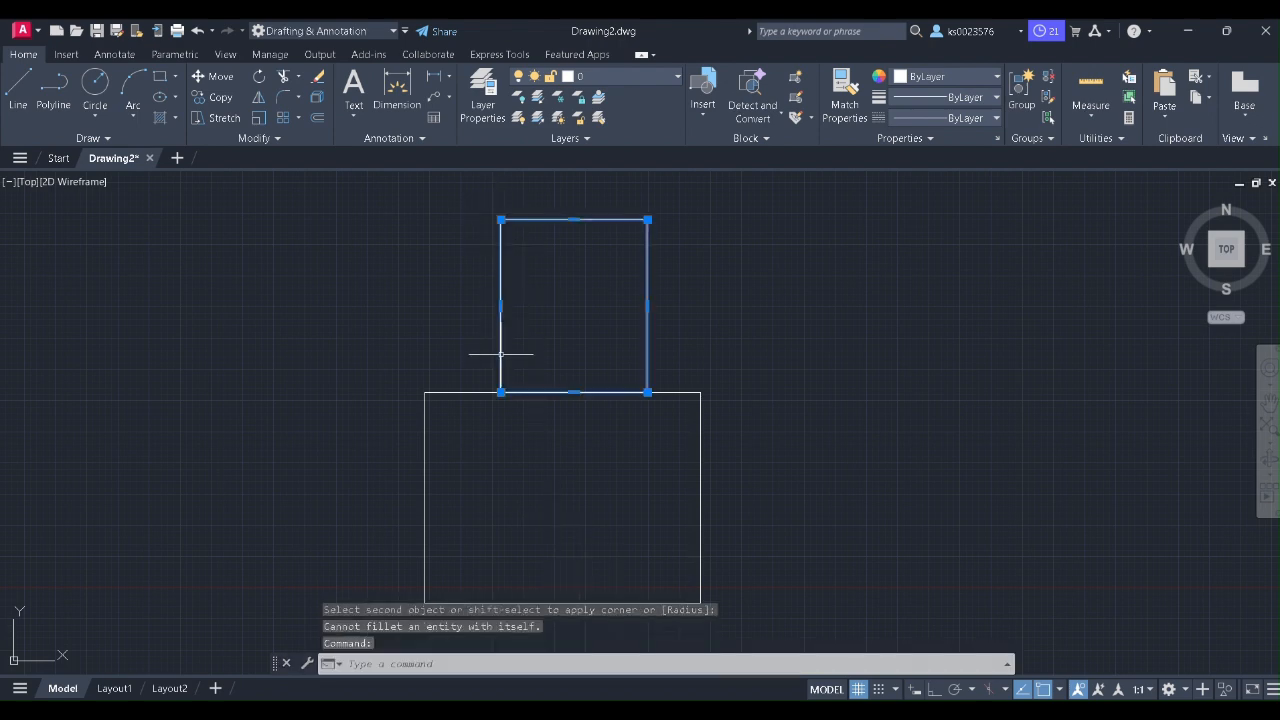
Try a radius 5 fillet between the wide rectangle's top edge and the smaller rectangle's left edge, and undo it
left_click(284, 97)
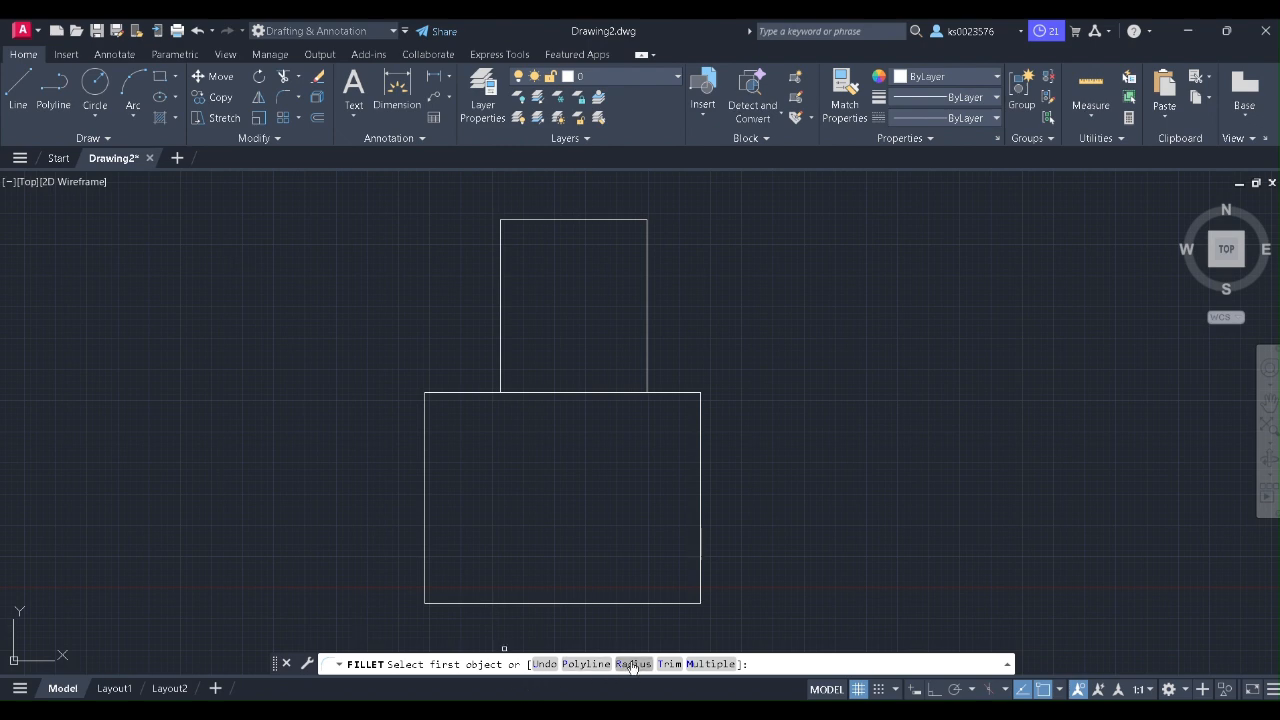
type("r")
key("Return")
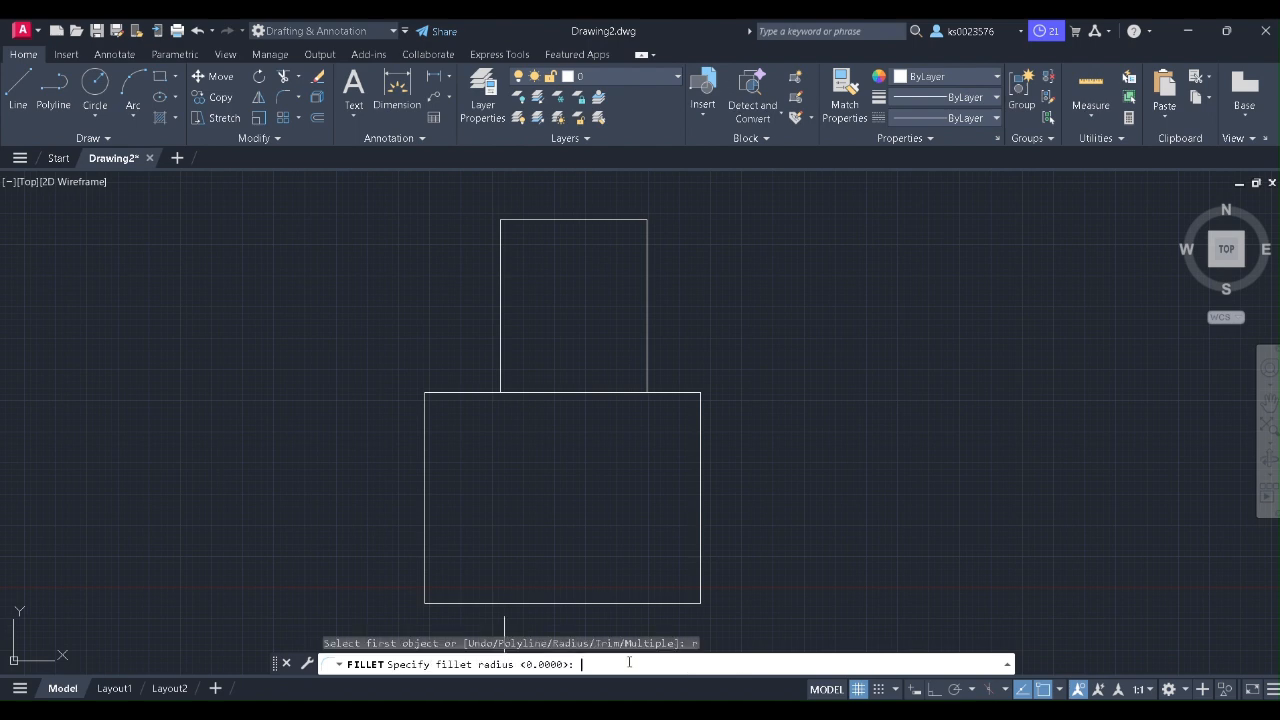
type("5")
key("Return")
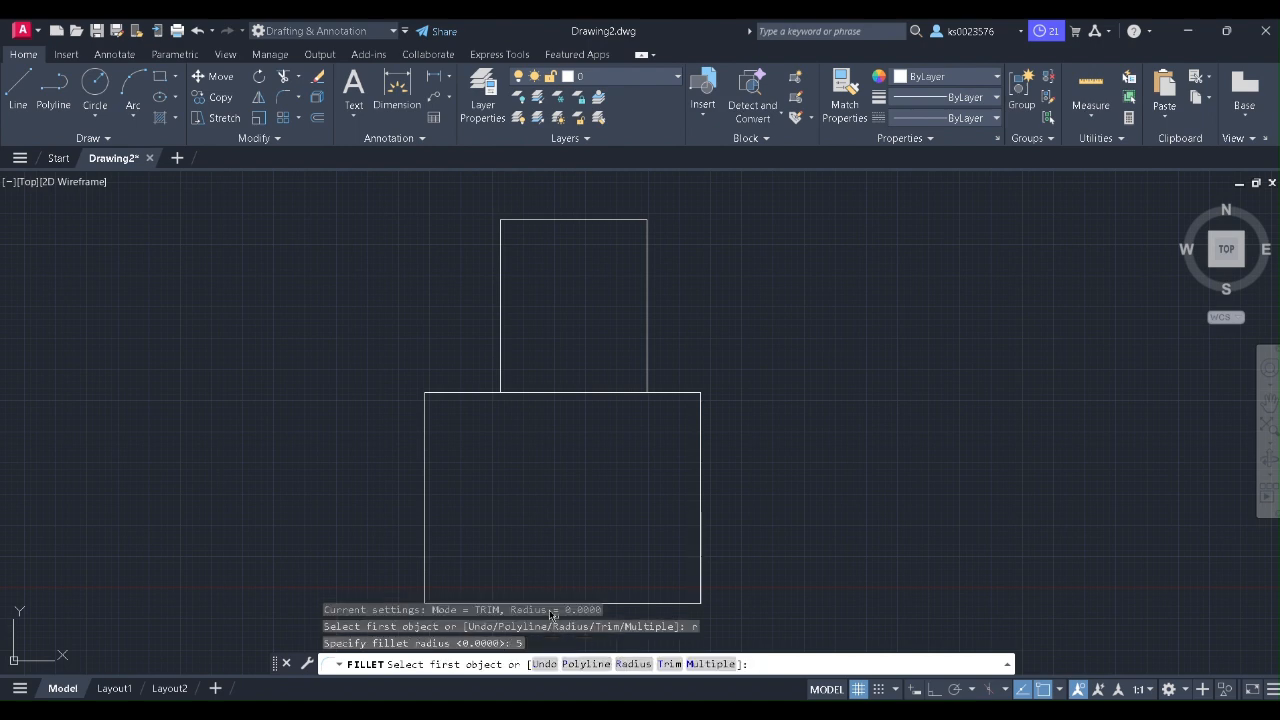
left_click(458, 393)
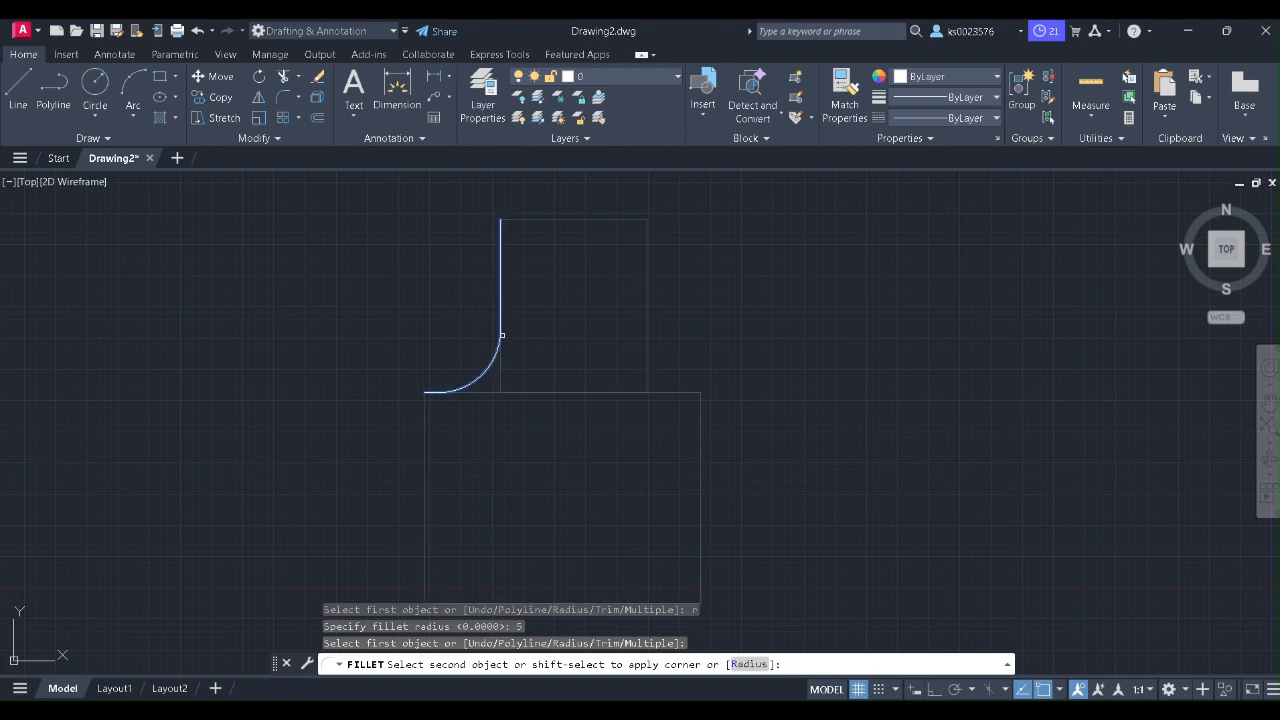
left_click(501, 337)
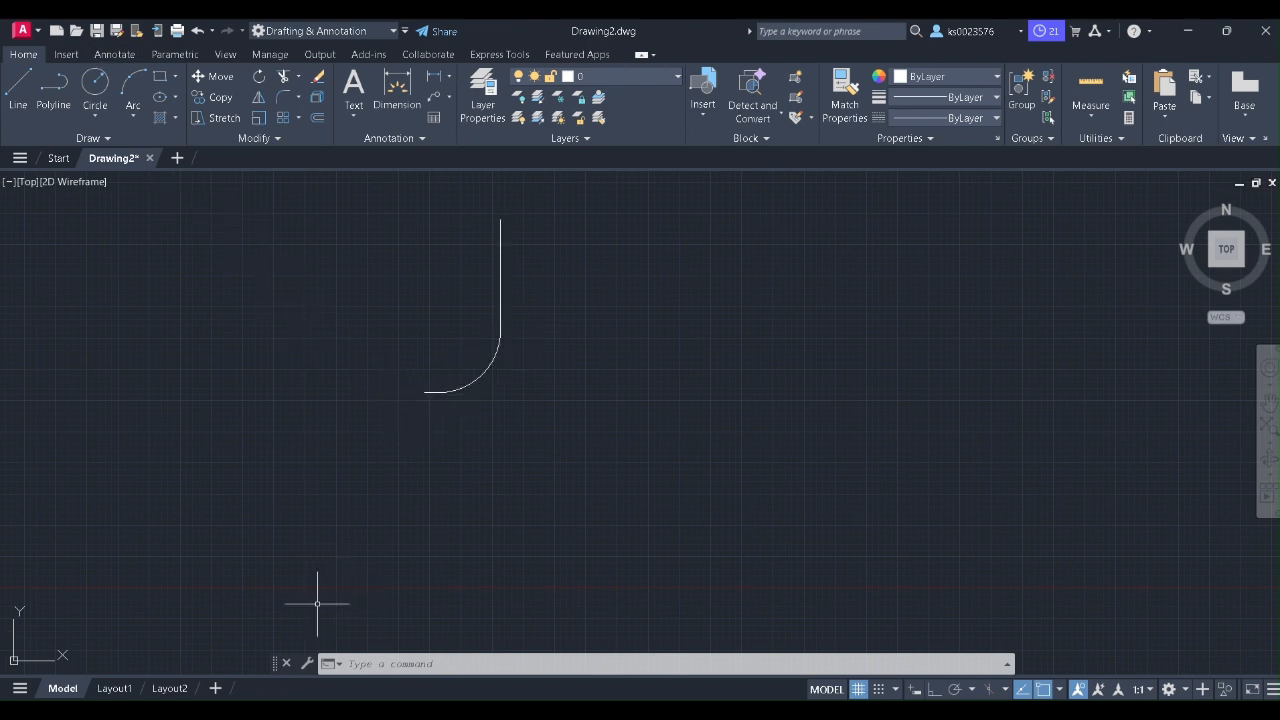
key("ctrl+z")
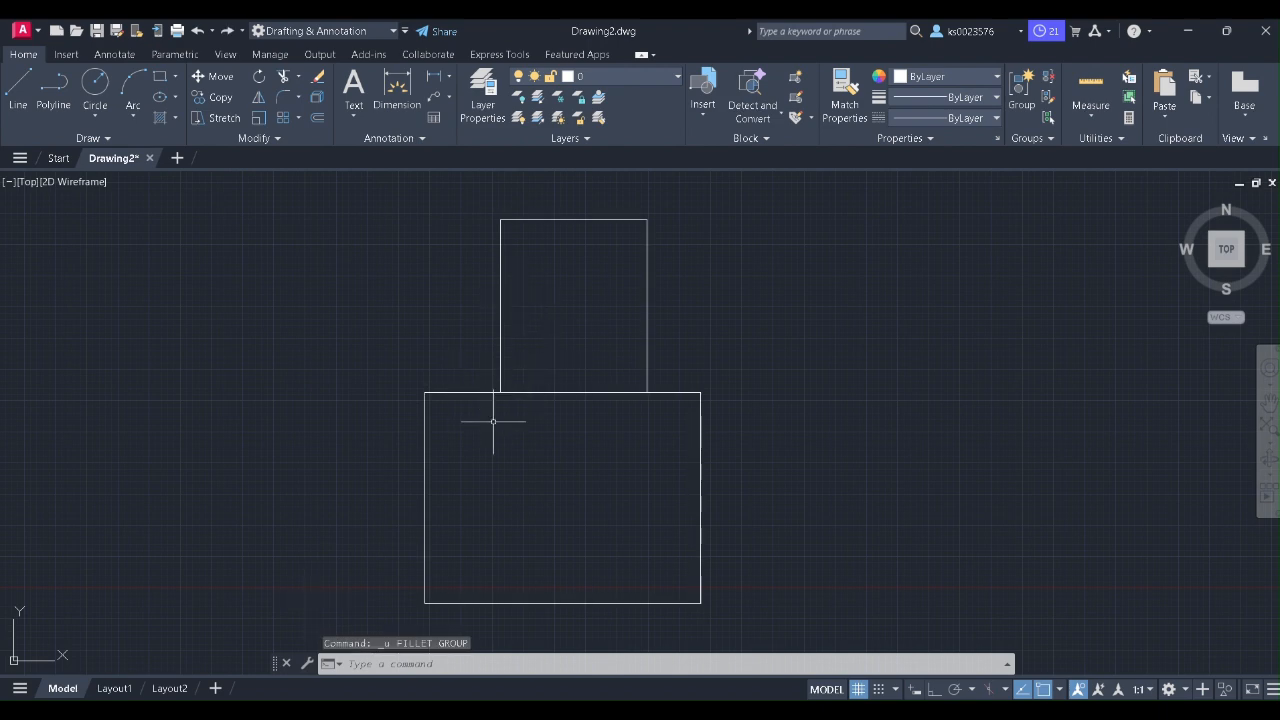
Set the fillet radius to 3
left_click(284, 97)
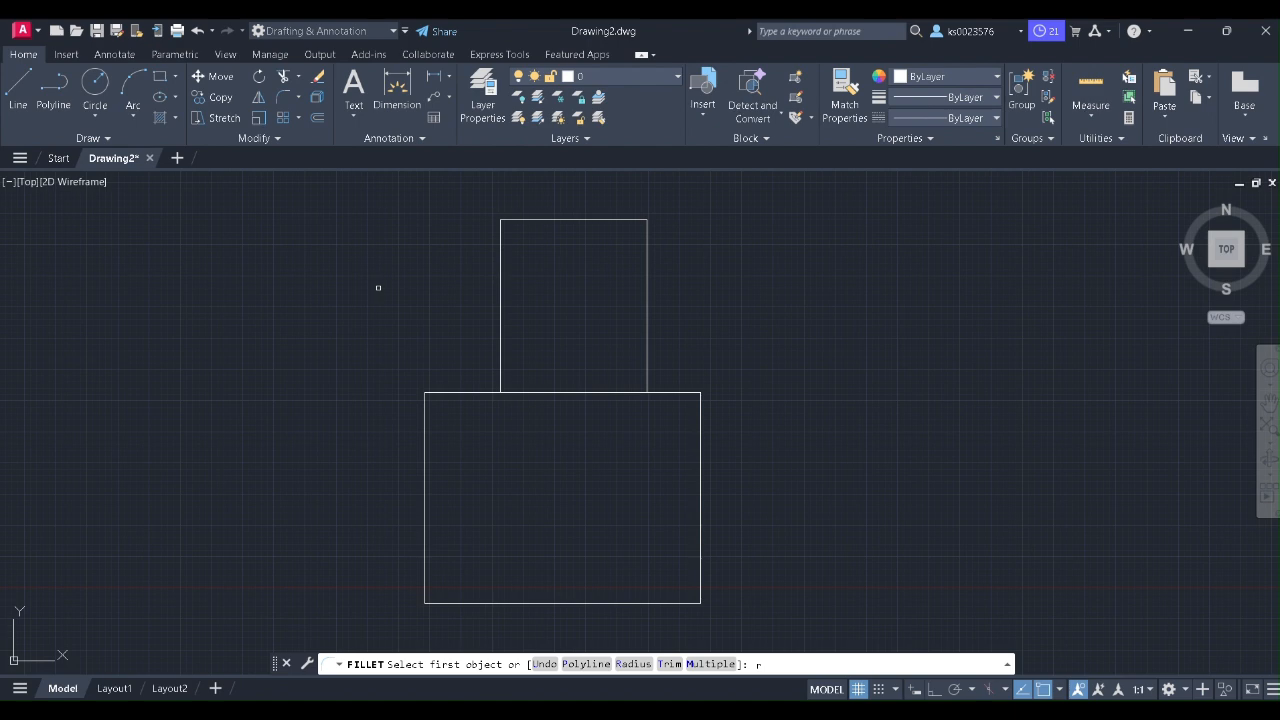
type("r")
key("Return")
type("3")
key("Return")
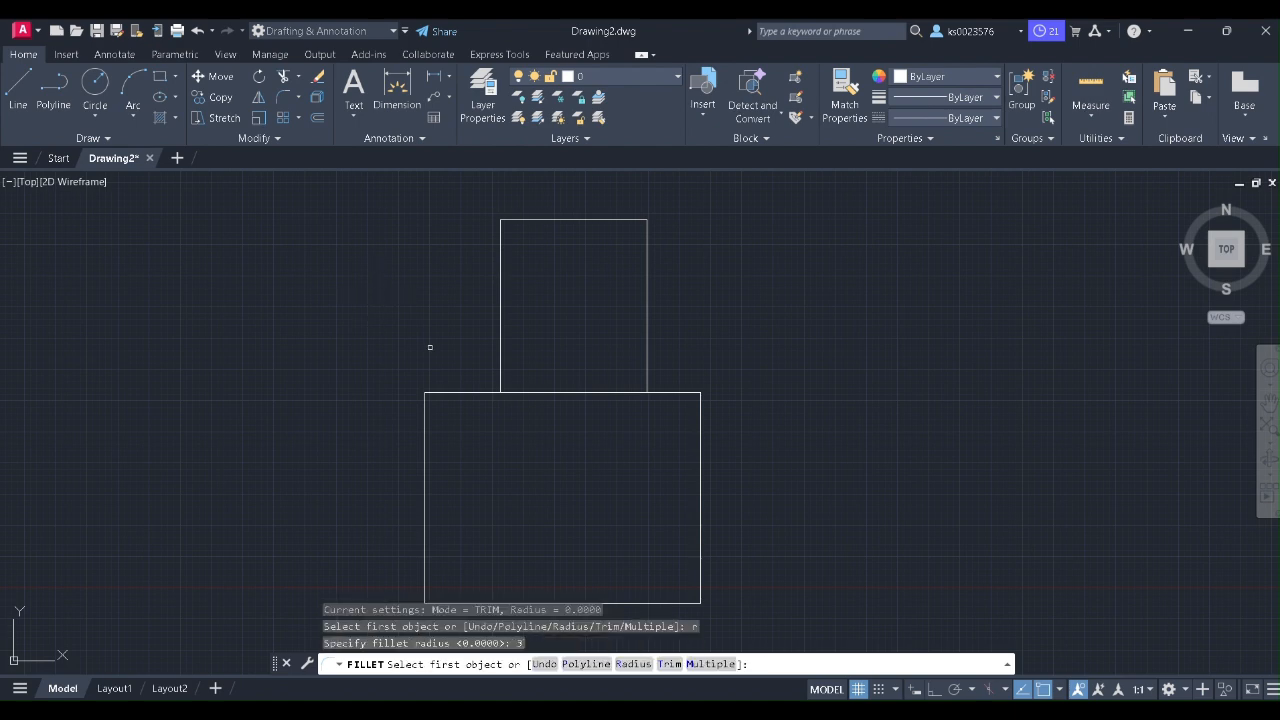
Try to fillet the wide rectangle's top edge with the smaller rectangle's left edge, and cancel the command
left_click(476, 392)
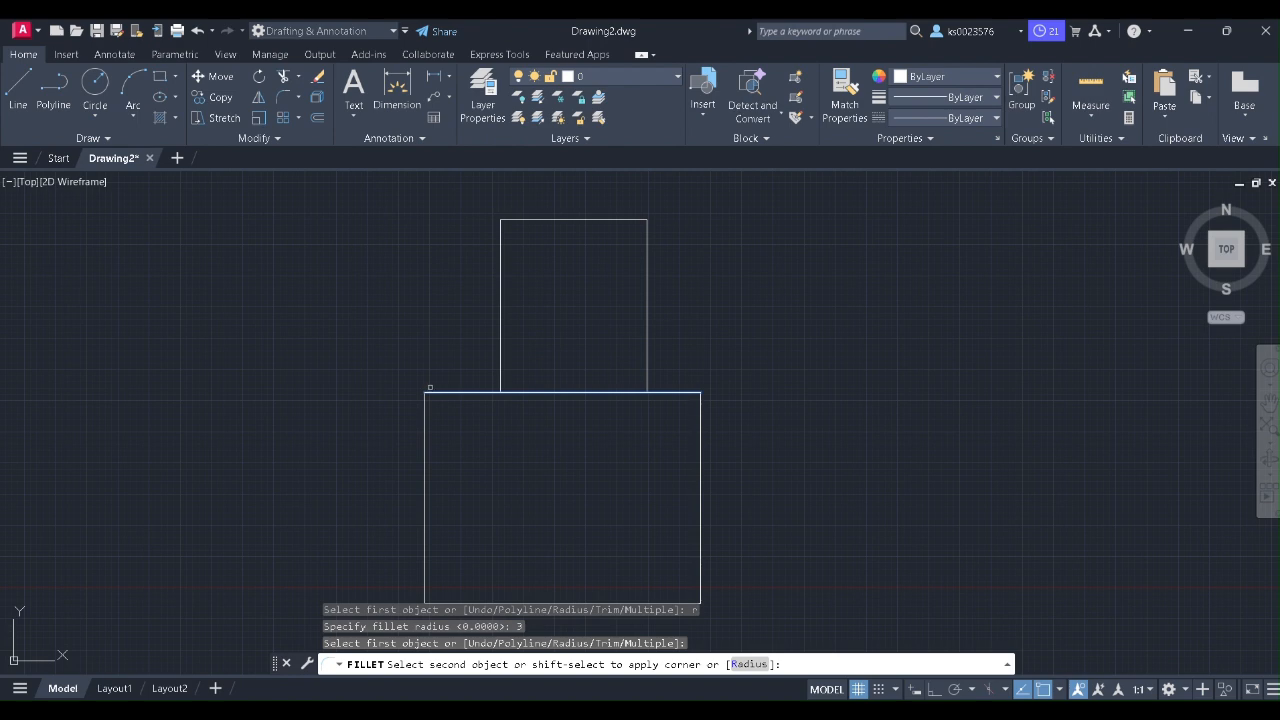
left_click(503, 382)
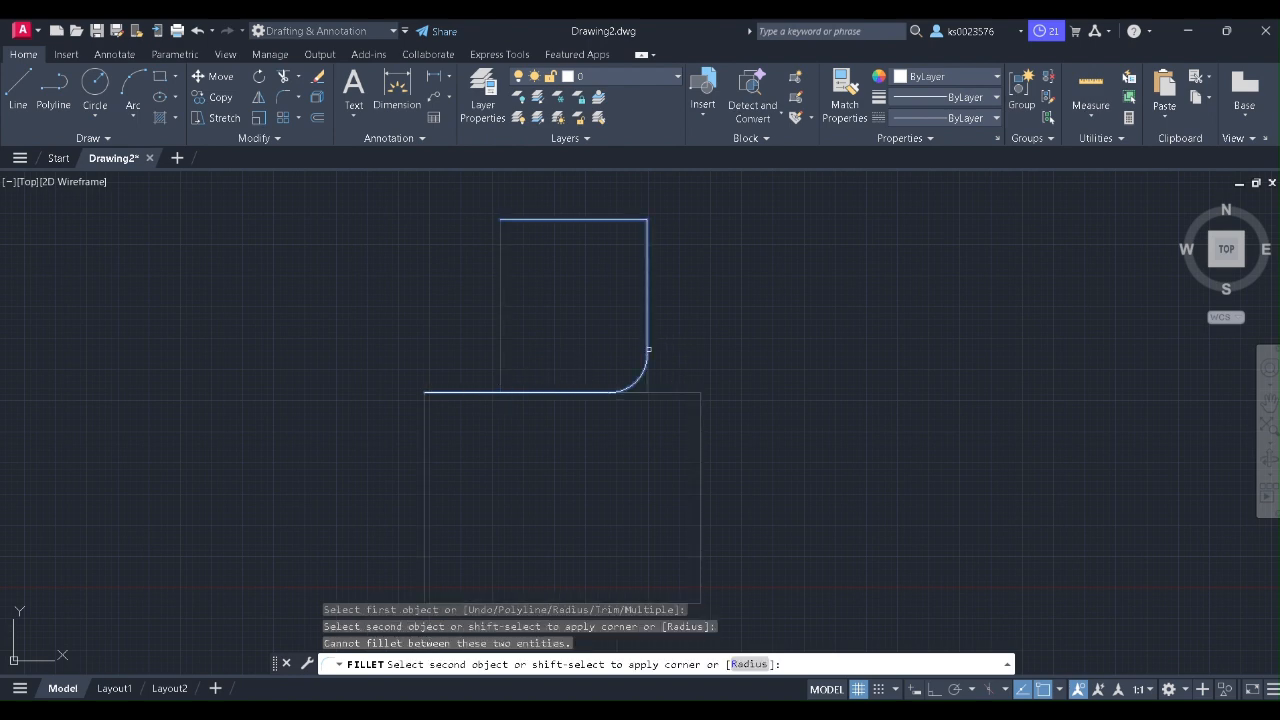
key("Escape")
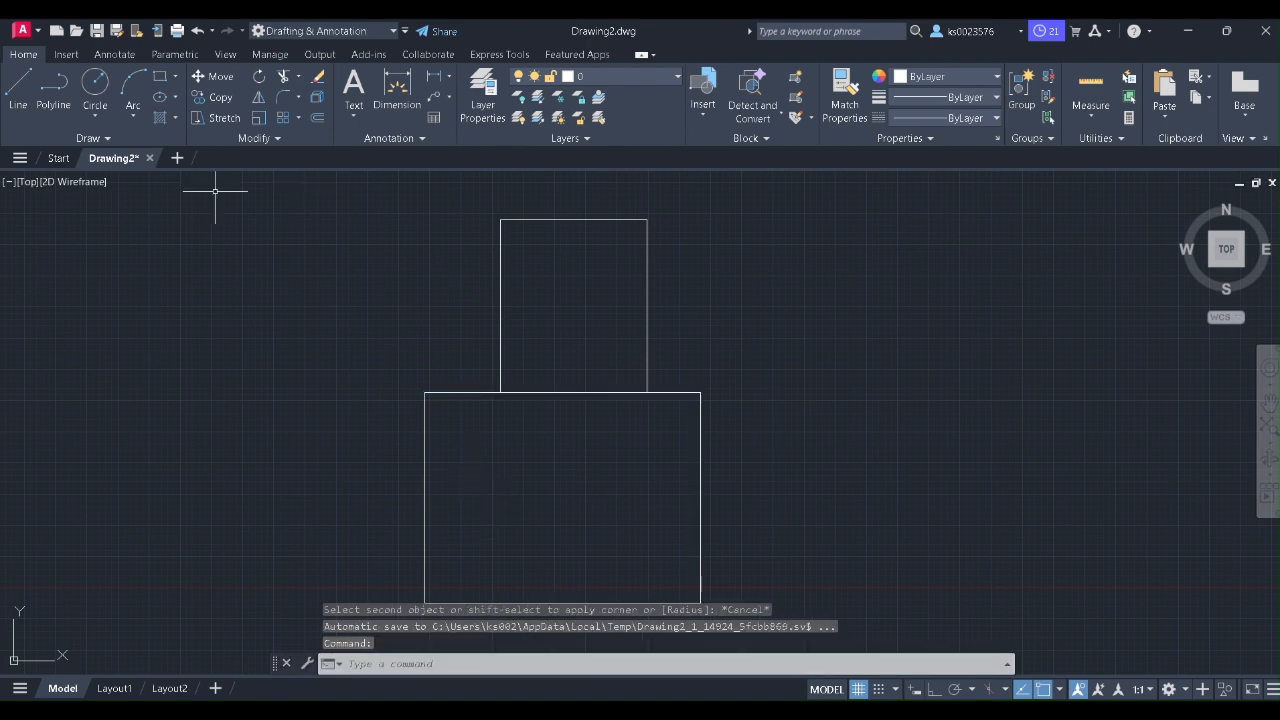
Fillet the smaller rectangle's upper-left corner between its top and left edges with the current radius
left_click(284, 97)
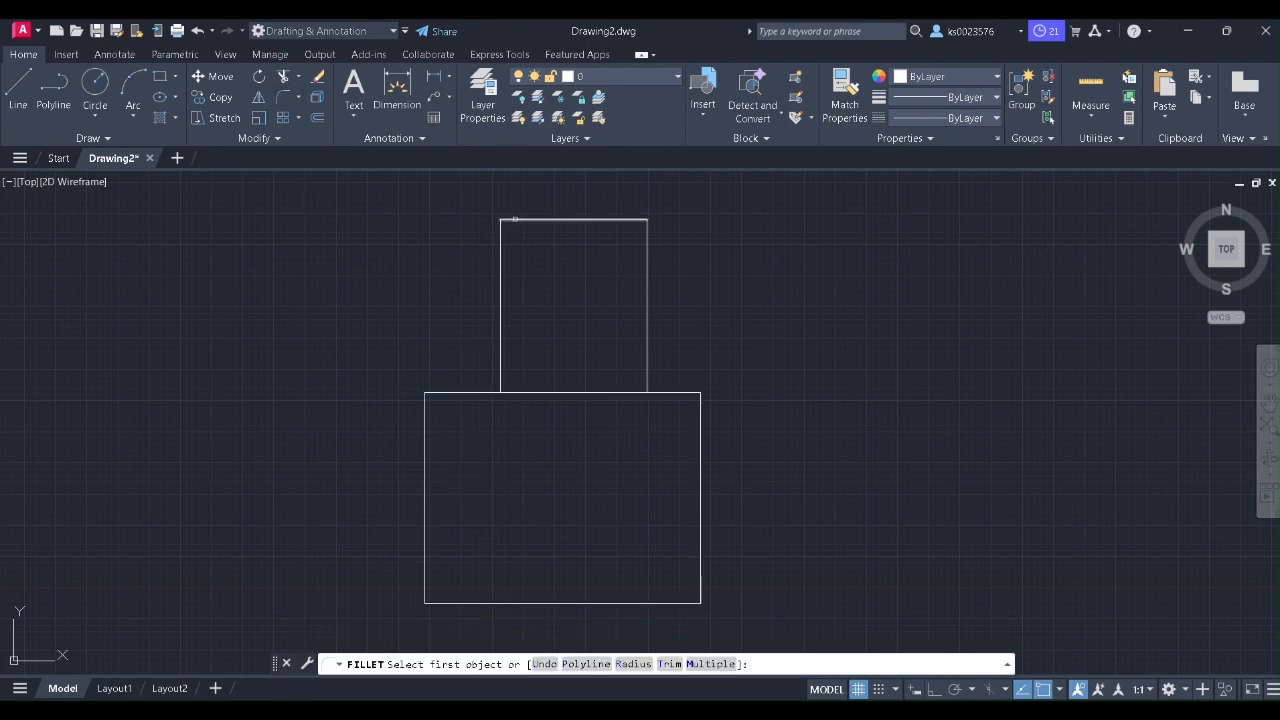
left_click(511, 220)
left_click(501, 280)
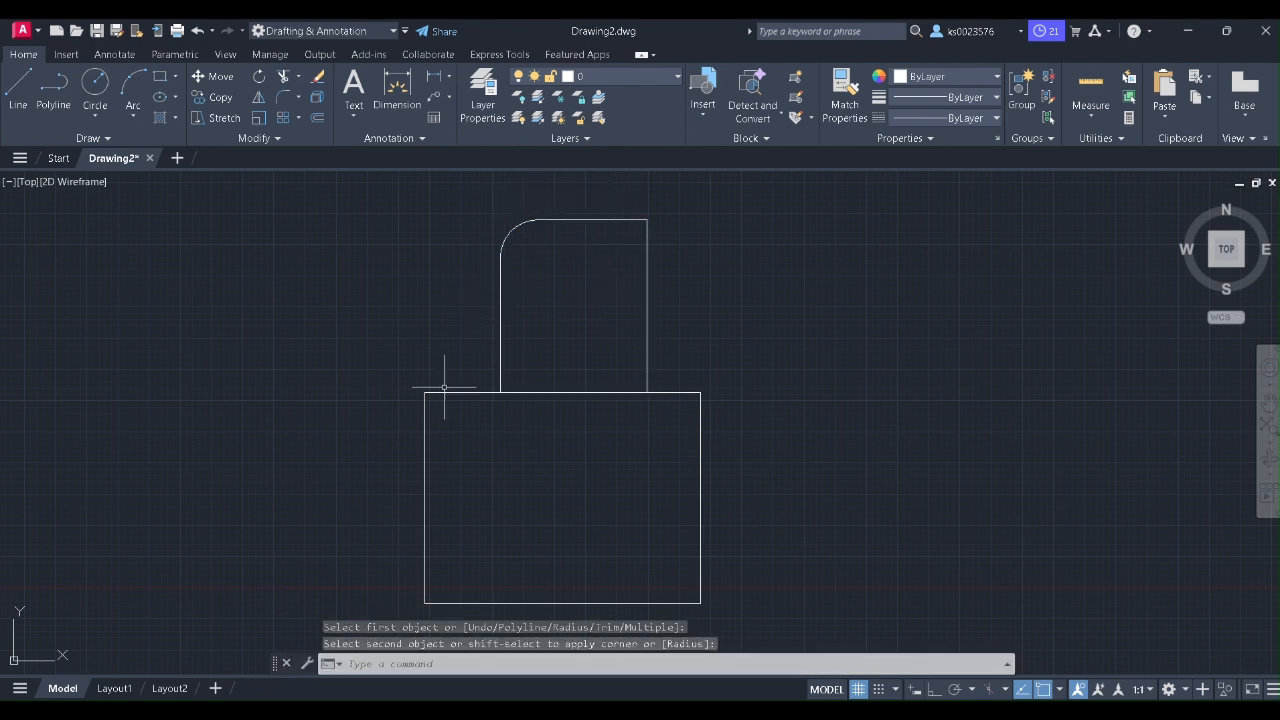
Chamfer the smaller rectangle's upper-right corner with a first distance of 5 and a second distance picked between its top and right edges
left_click(298, 97)
left_click(323, 158)
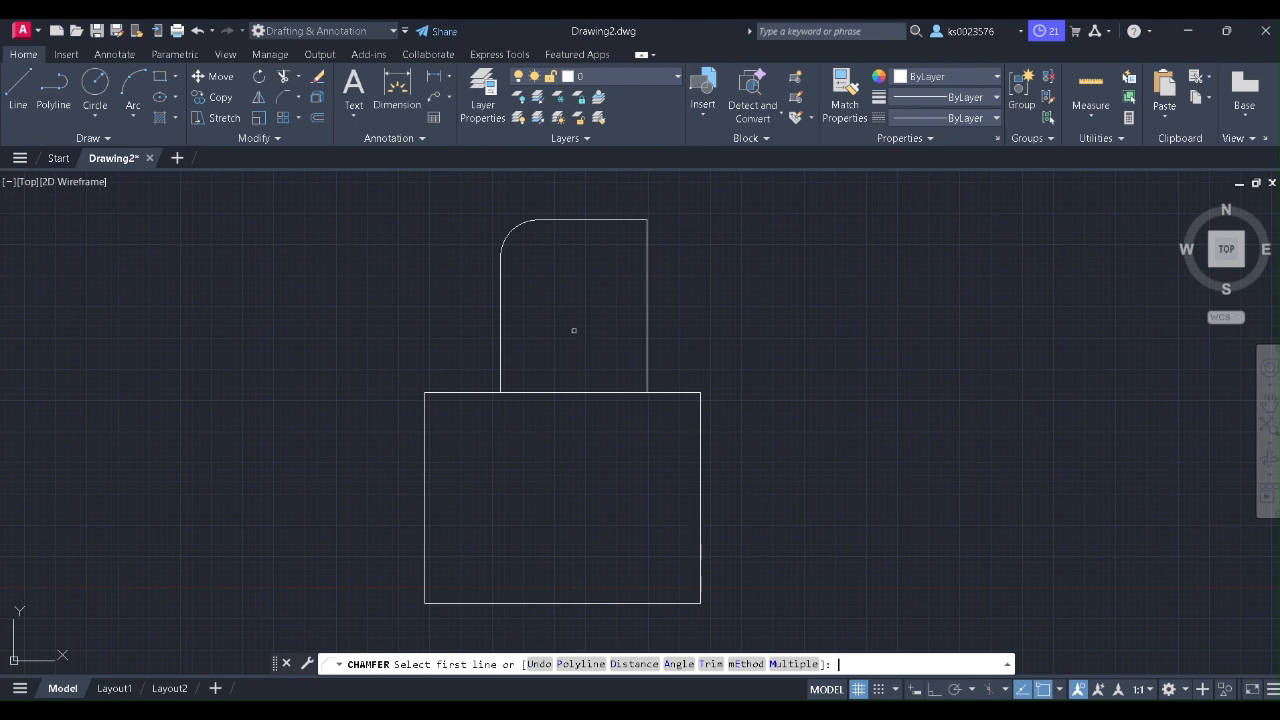
key("Return")
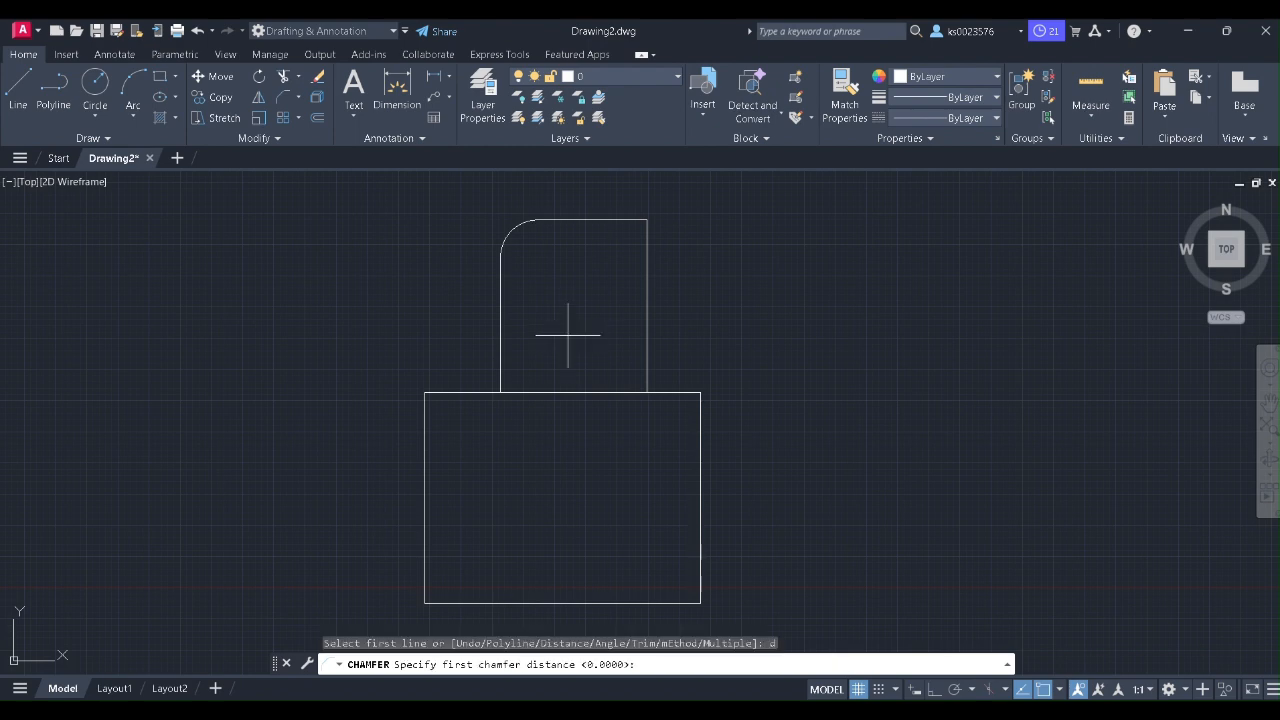
type("5")
key("Return")
left_click(605, 219)
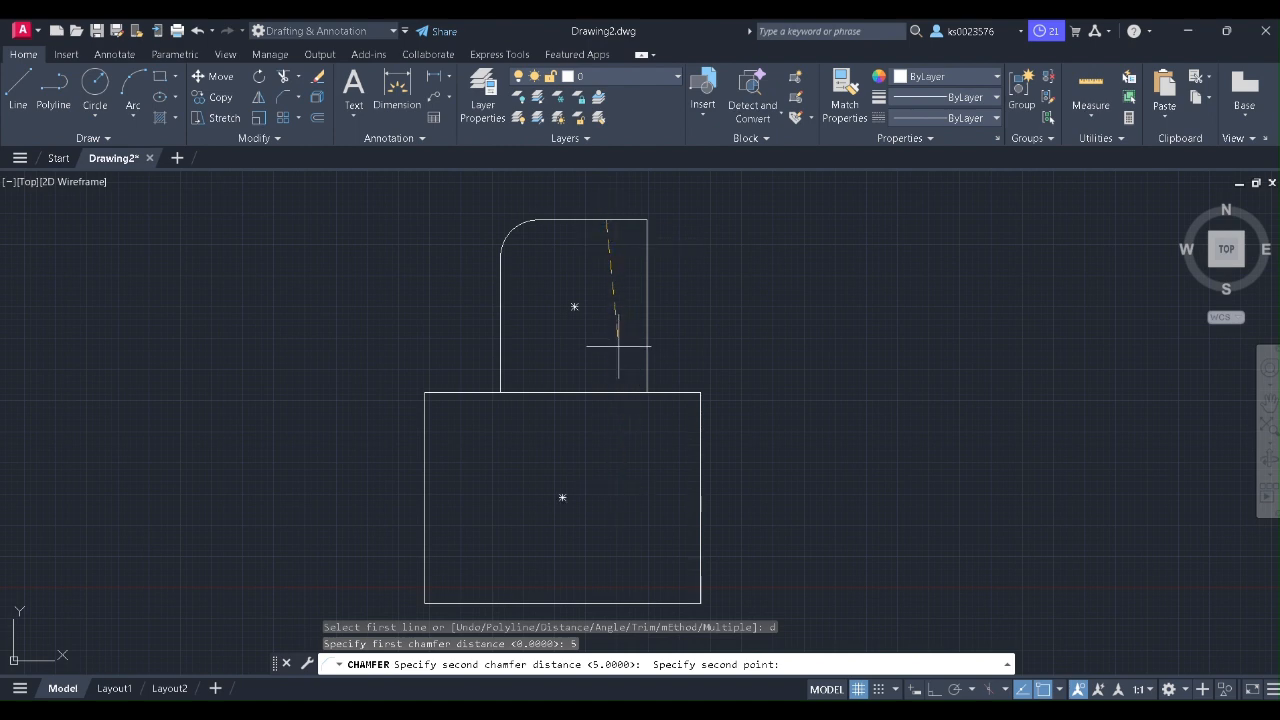
left_click(648, 253)
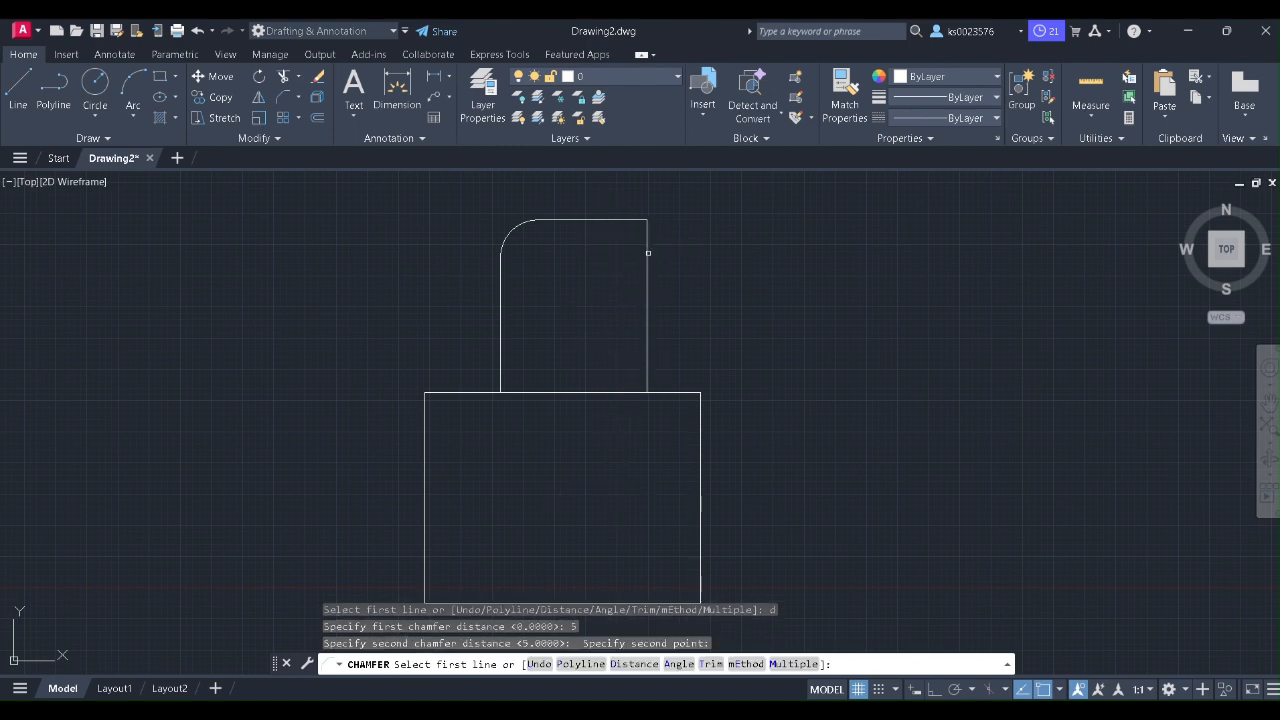
left_click(647, 256)
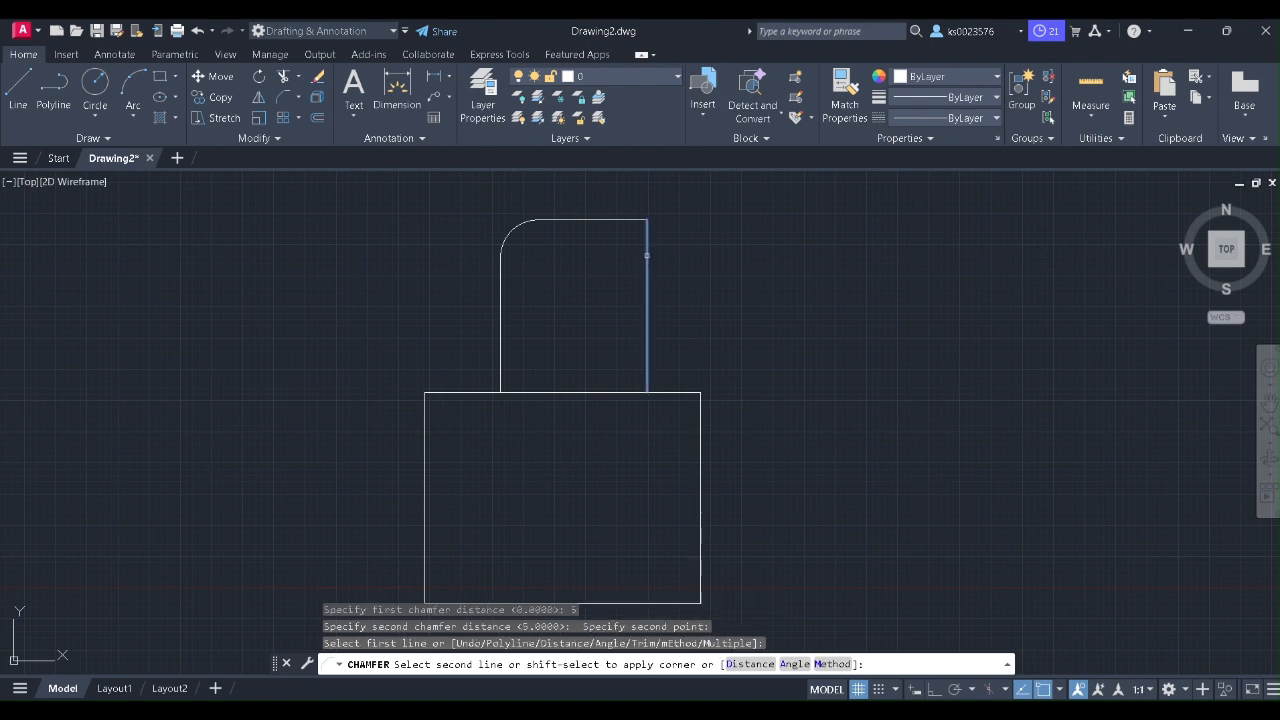
left_click(610, 216)
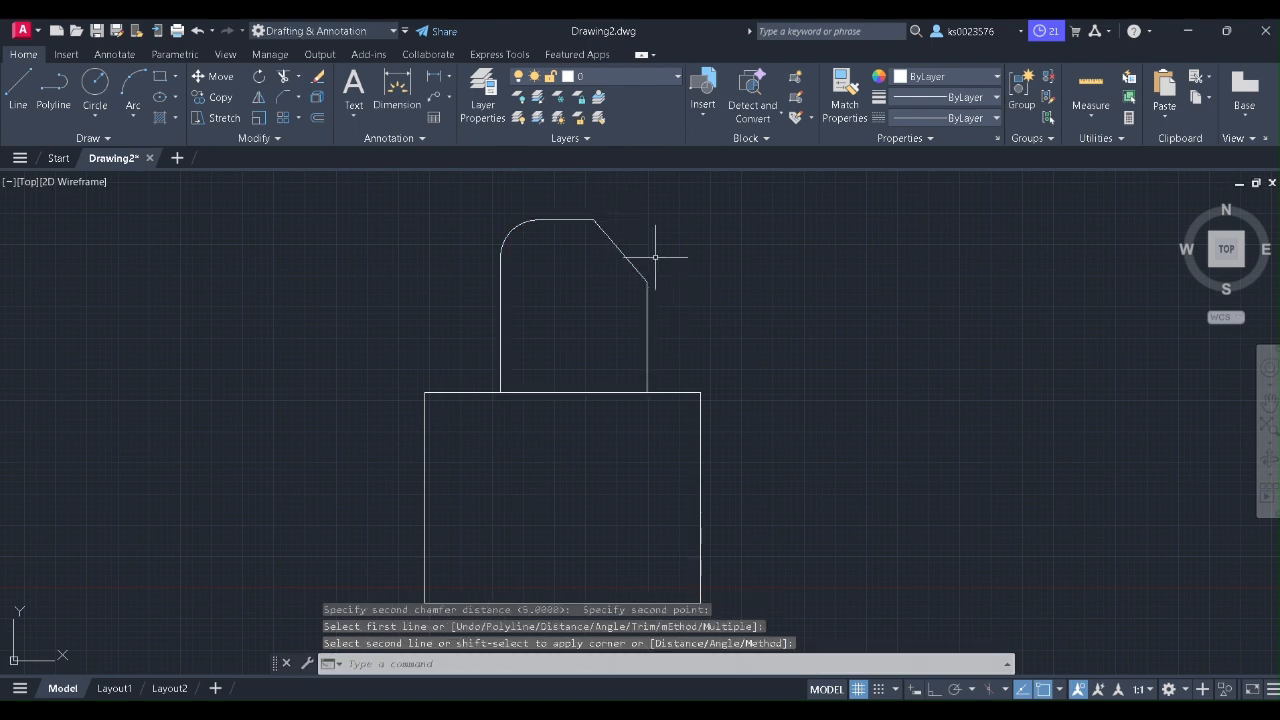
Blend the smaller rectangle's outline with the wide rectangle, using a tangent curve from its top edge to the wide rectangle's upper-left corner
left_click(296, 77)
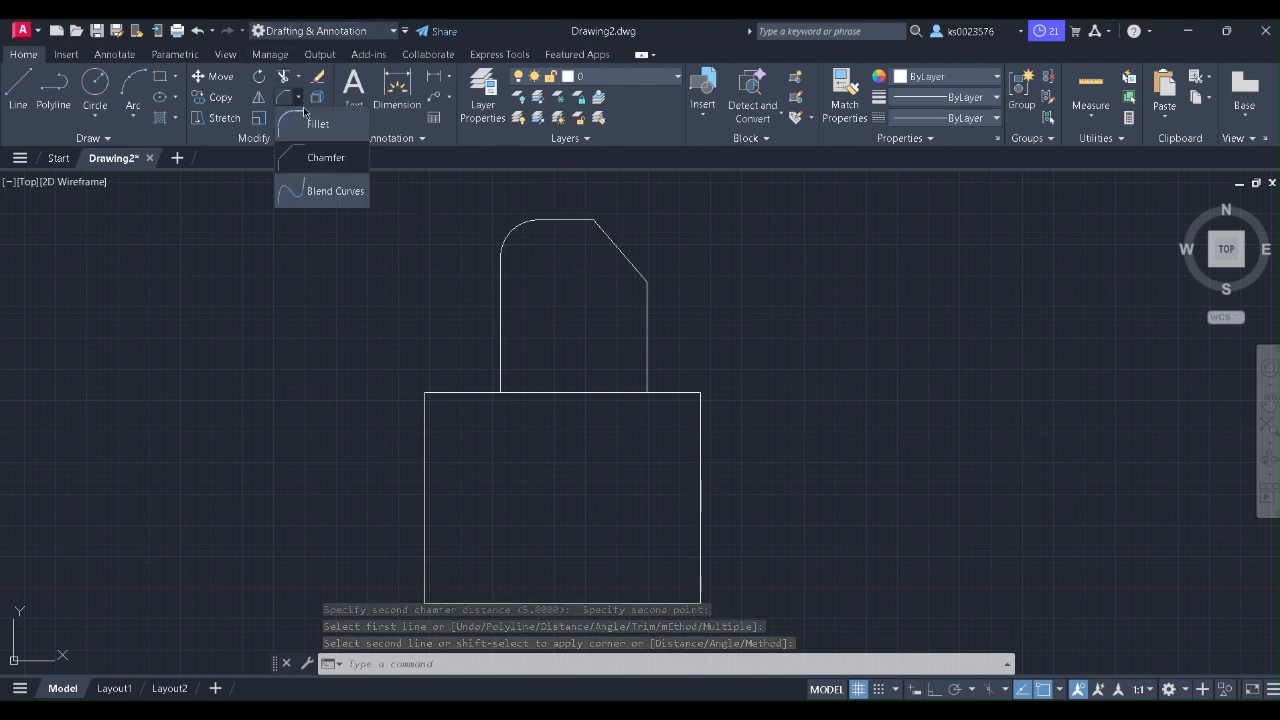
left_click(318, 187)
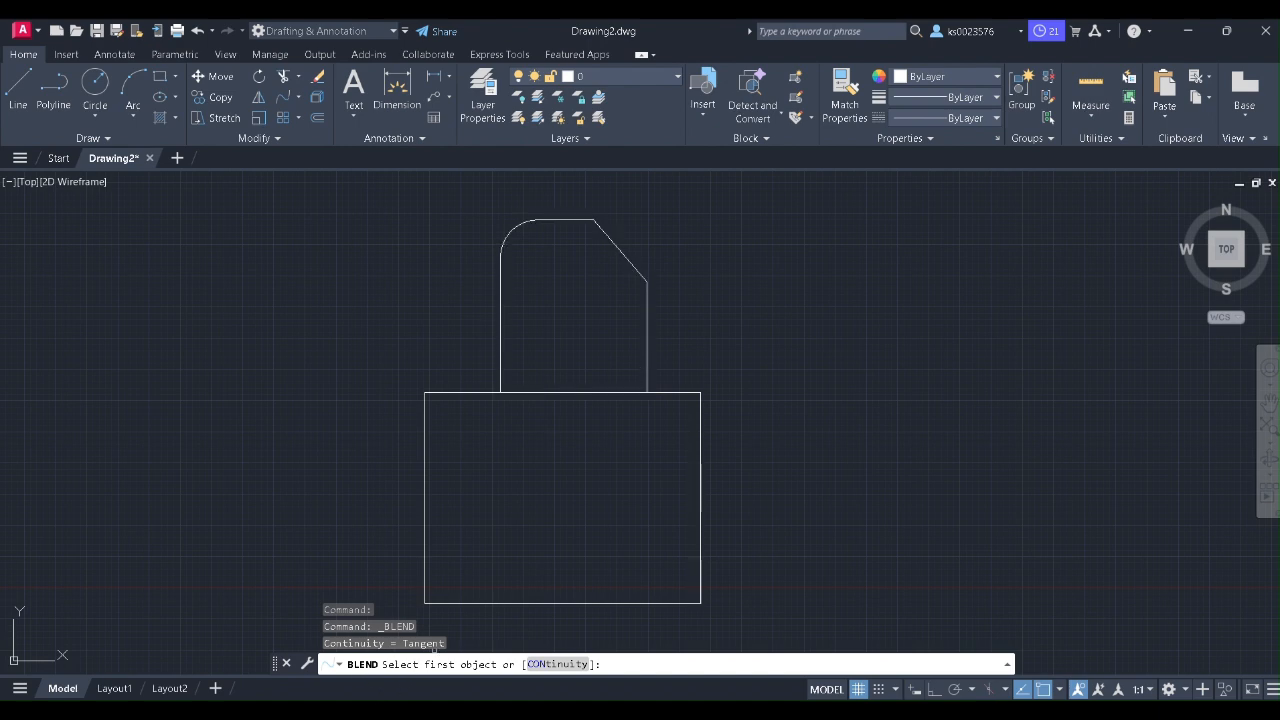
left_click(646, 351)
left_click(646, 353)
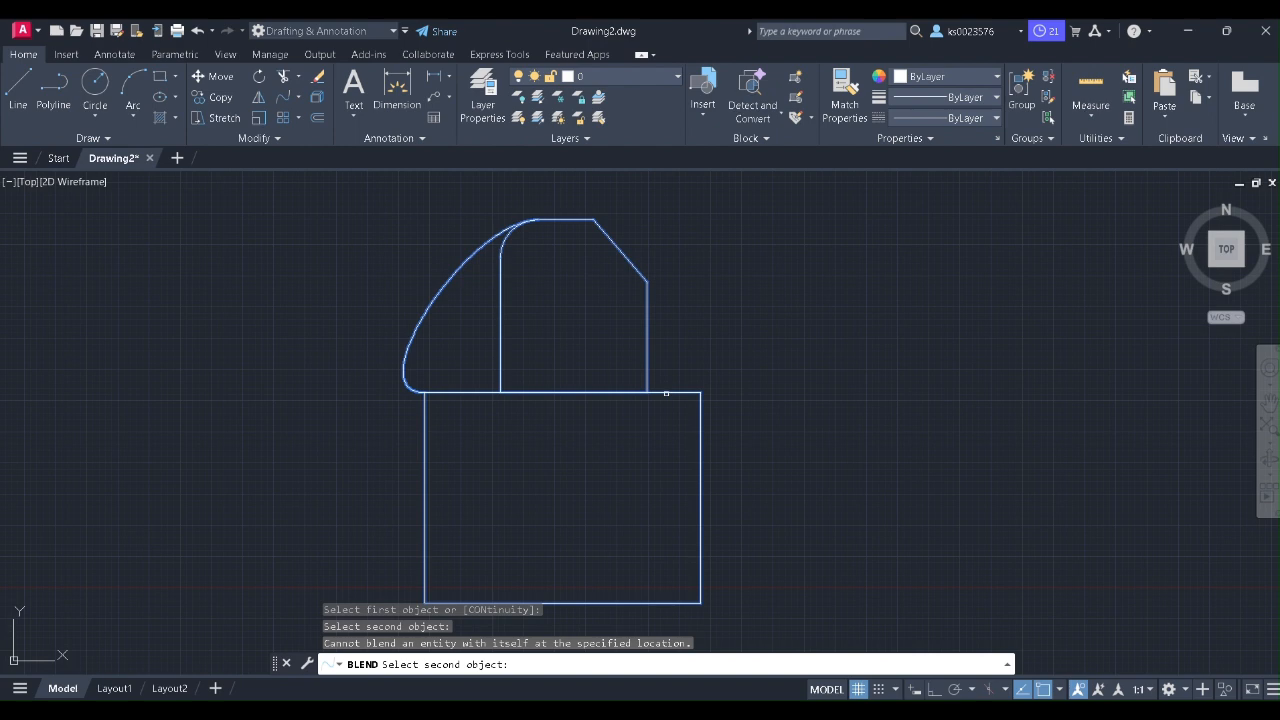
left_click(474, 393)
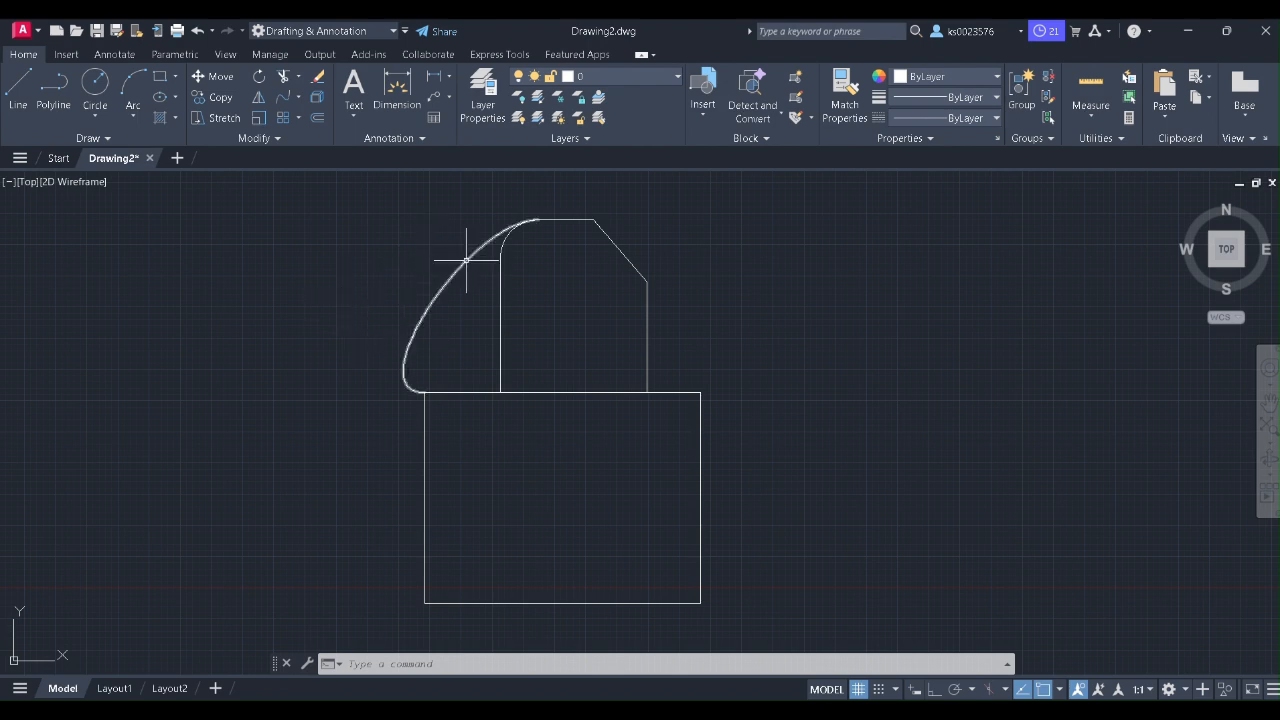
left_click(302, 102)
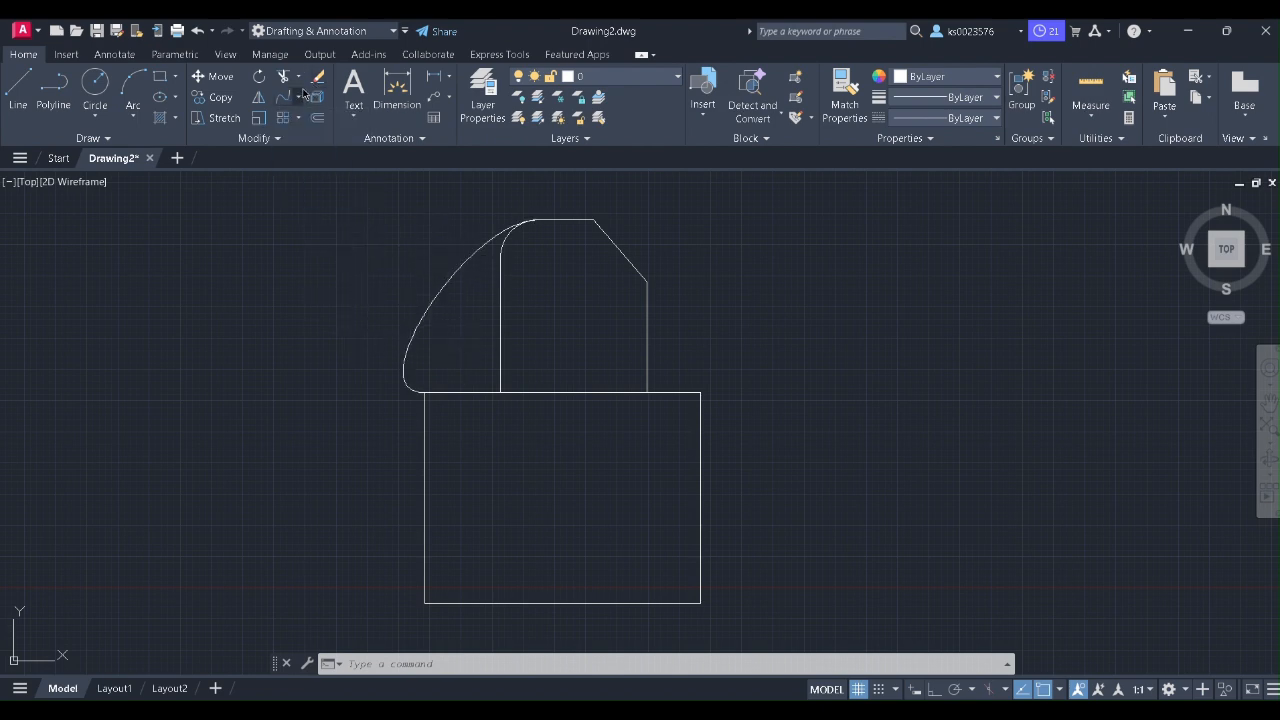
left_click(299, 121)
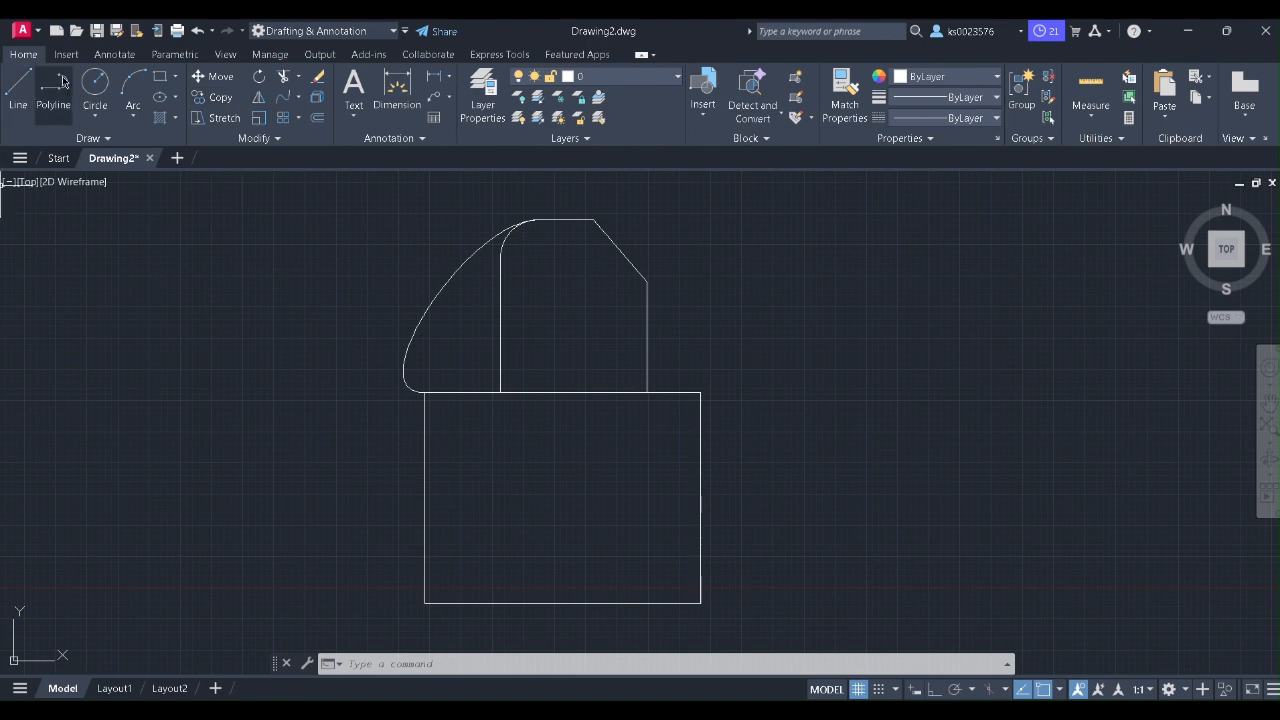
Draw a circle with a radius of about 15.5 in the empty area to the right of the rectangles
left_click(95, 92)
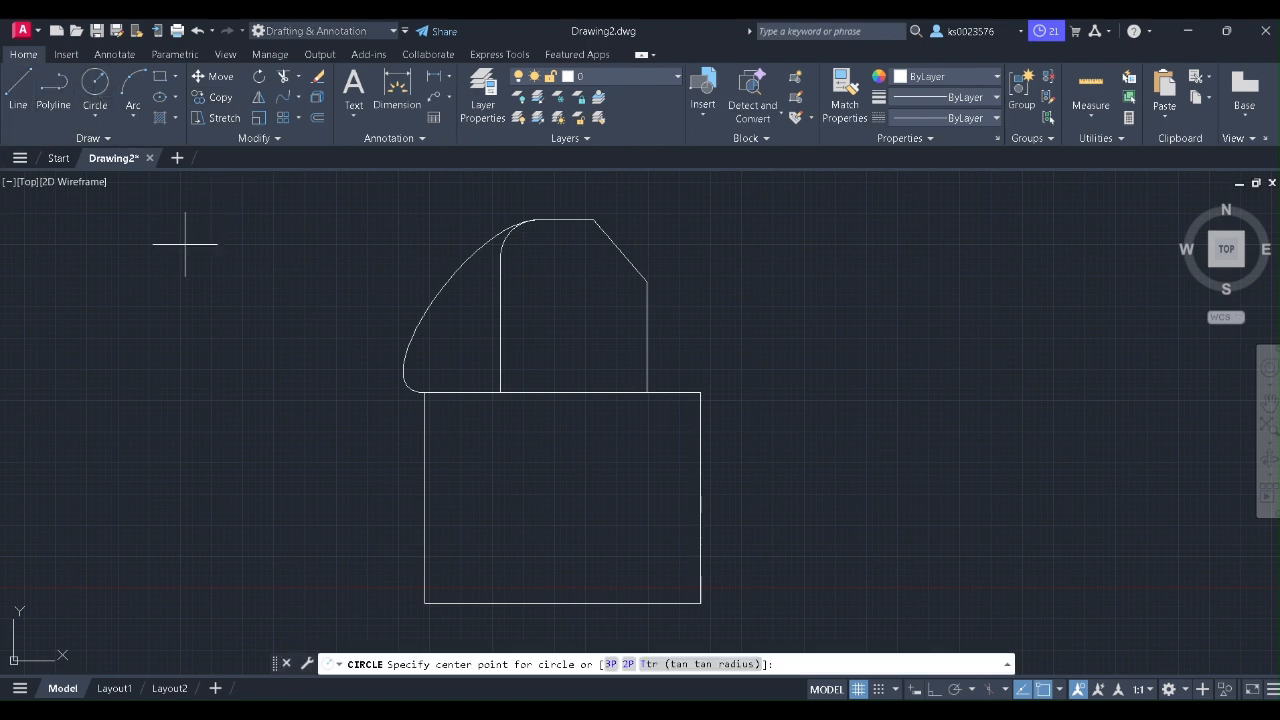
scroll(175, 380, "down", 2)
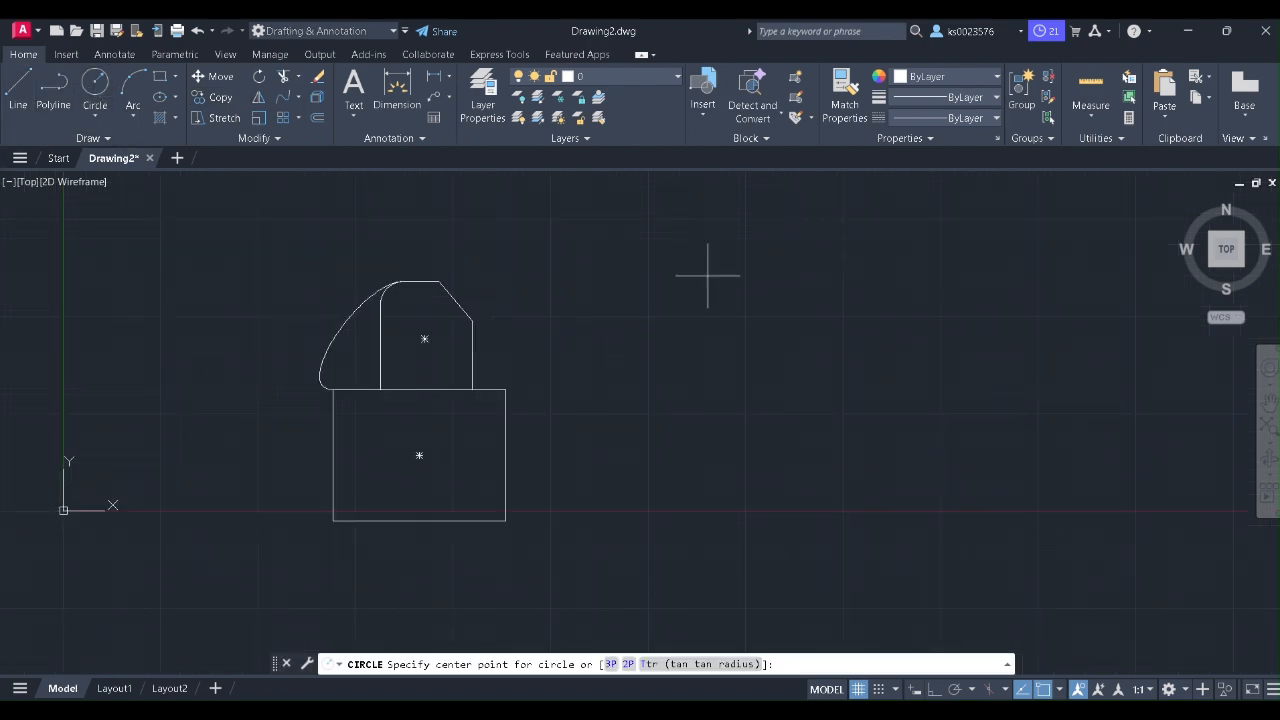
left_click(720, 301)
left_click(816, 379)
scroll(690, 203, "up", 2)
scroll(694, 200, "down", 4)
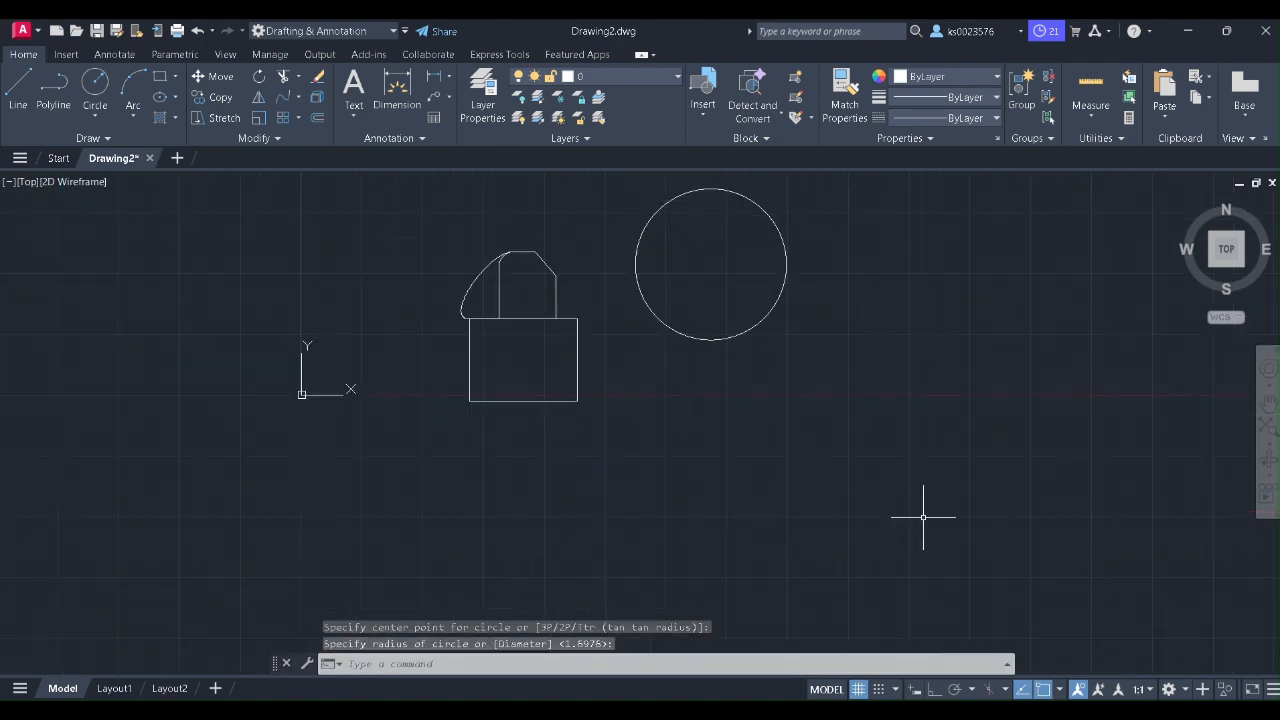
Draw a small circle with a radius of about 4.3, centred just inside the large circle's lower edge
key("Return")
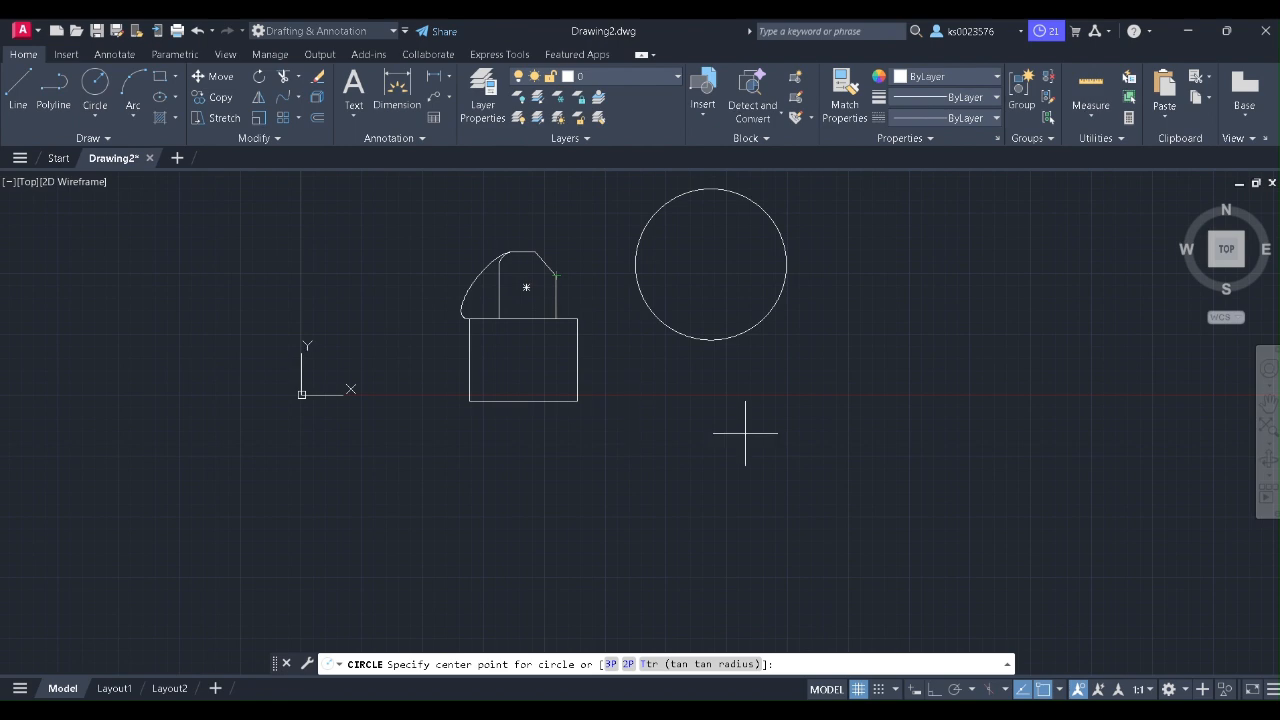
left_click(698, 322)
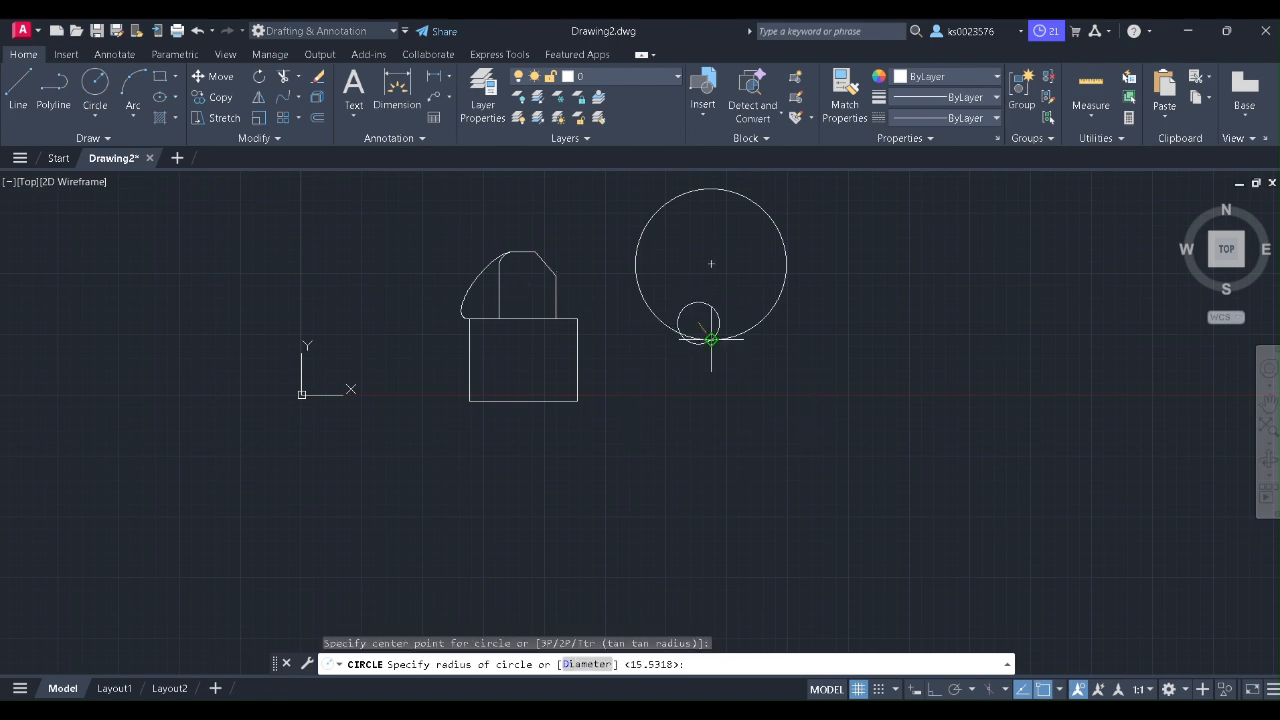
left_click(711, 339)
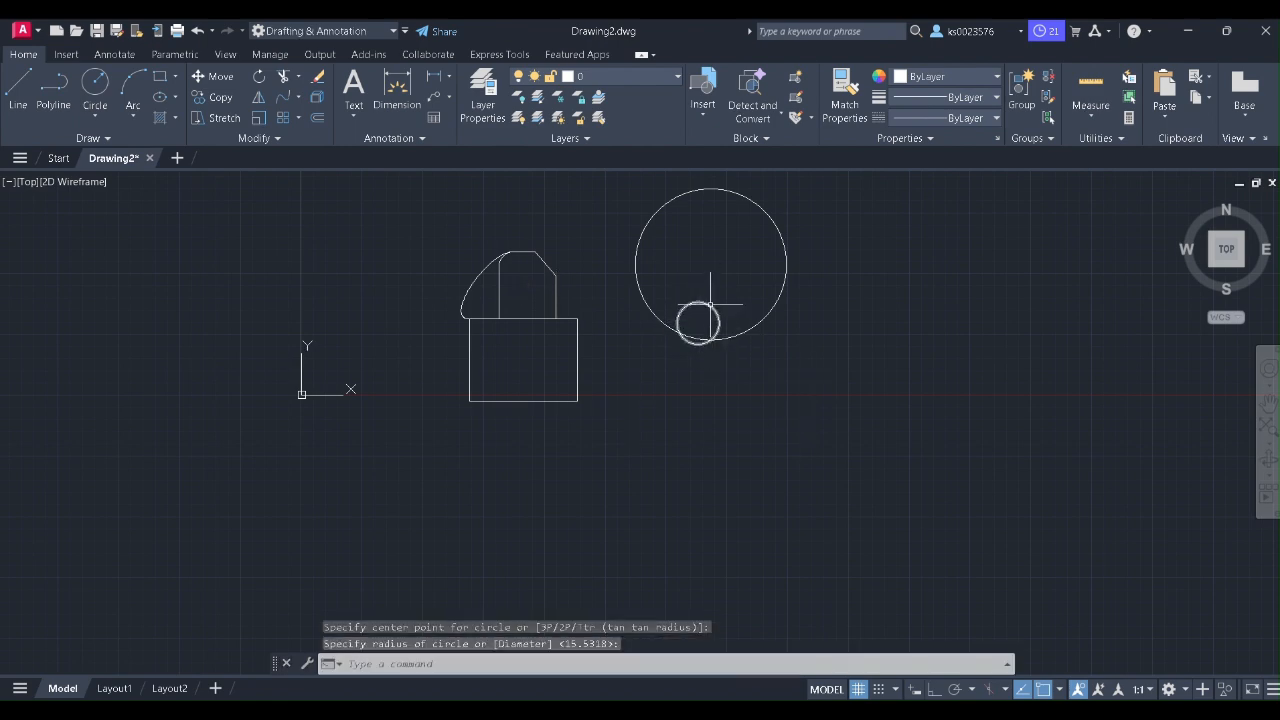
Move the small circle by its centre onto the large circle's bottom quadrant point
left_click(716, 309)
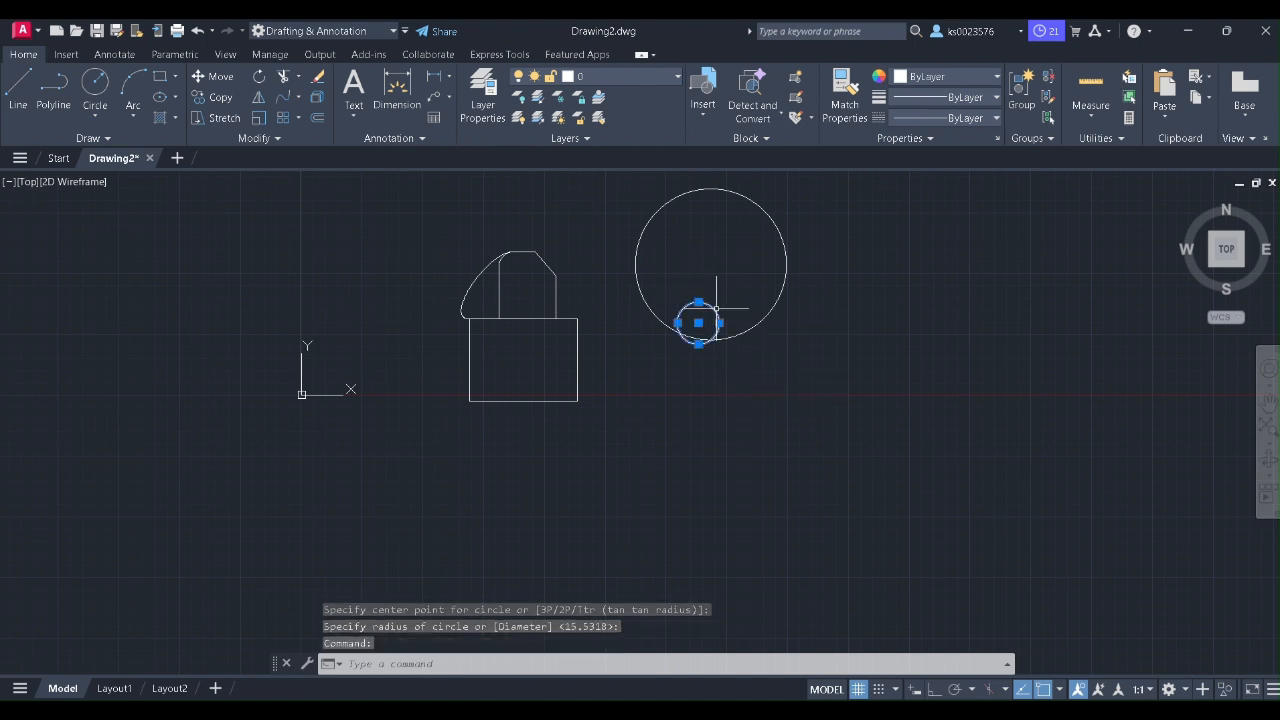
left_click(214, 76)
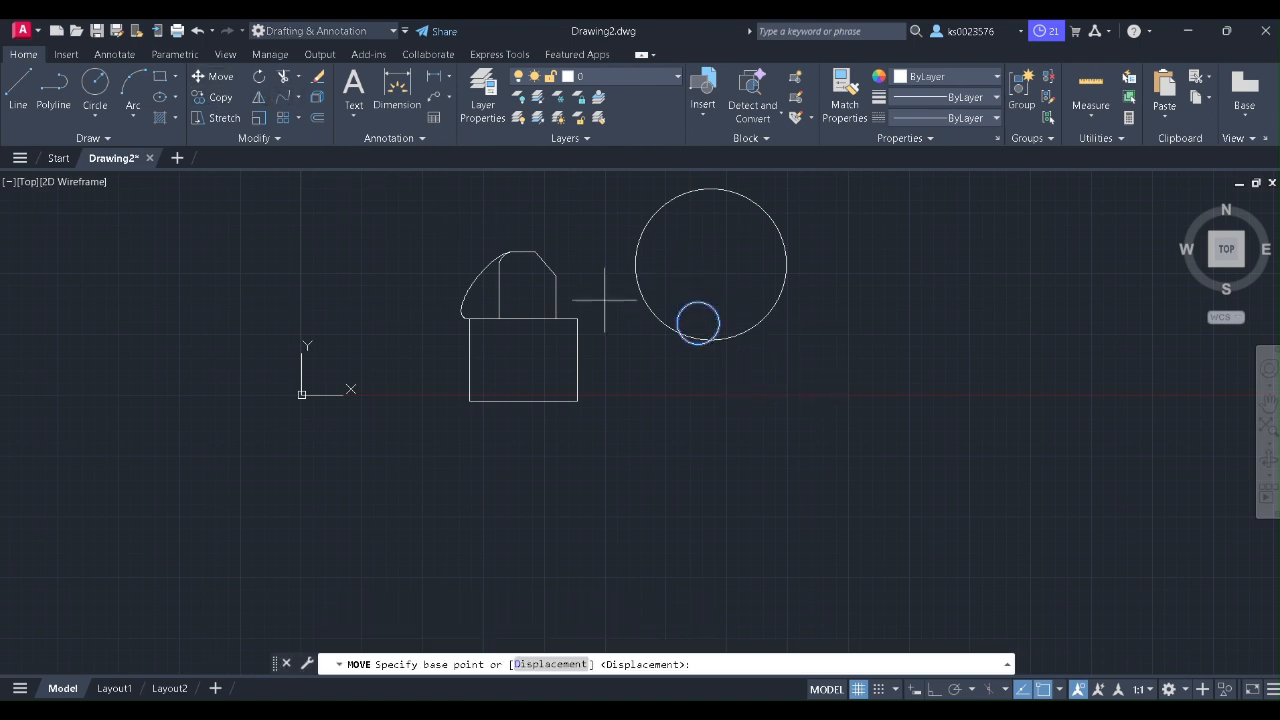
left_click(698, 322)
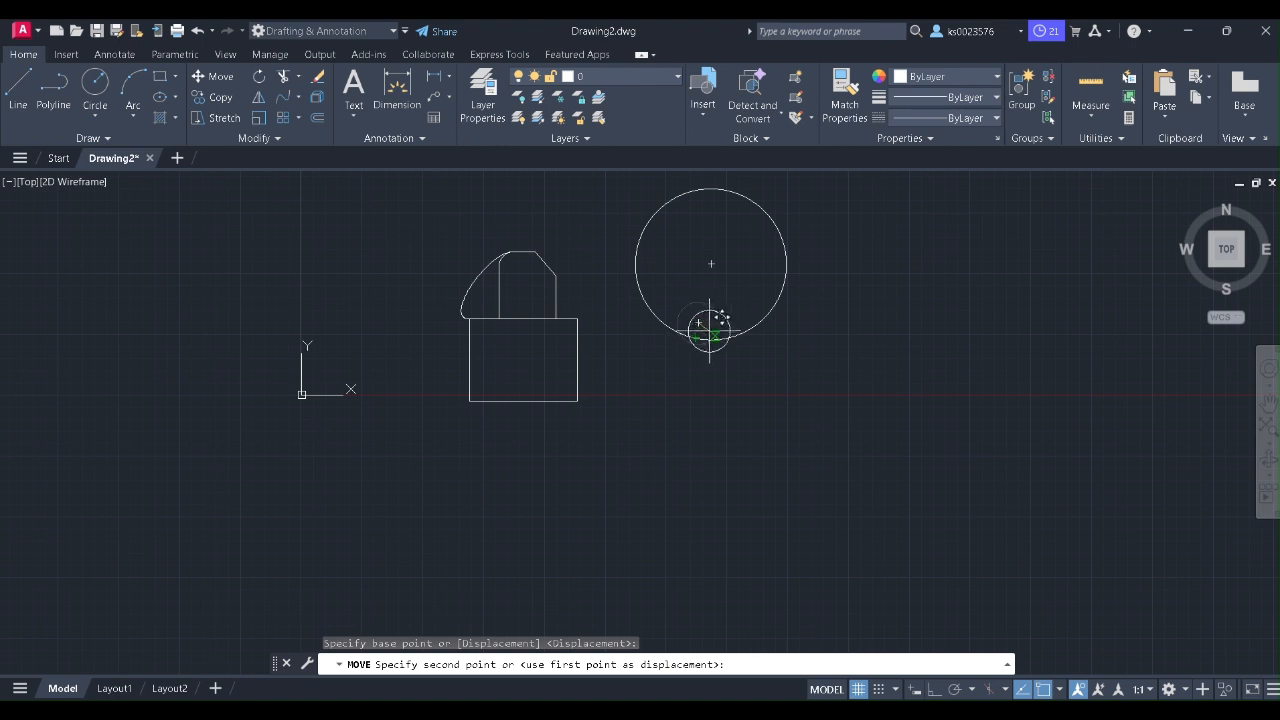
left_click(710, 340)
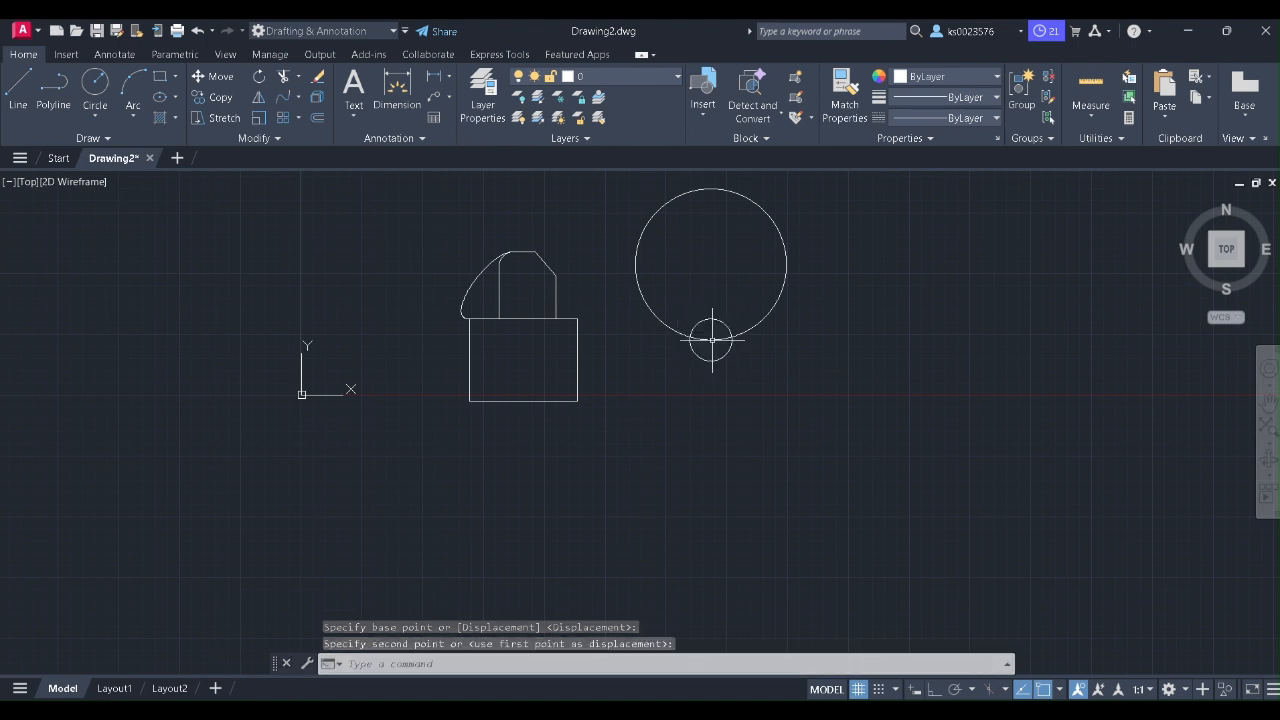
Create a path array of the small circle, using the large circle as the path curve
left_click(298, 118)
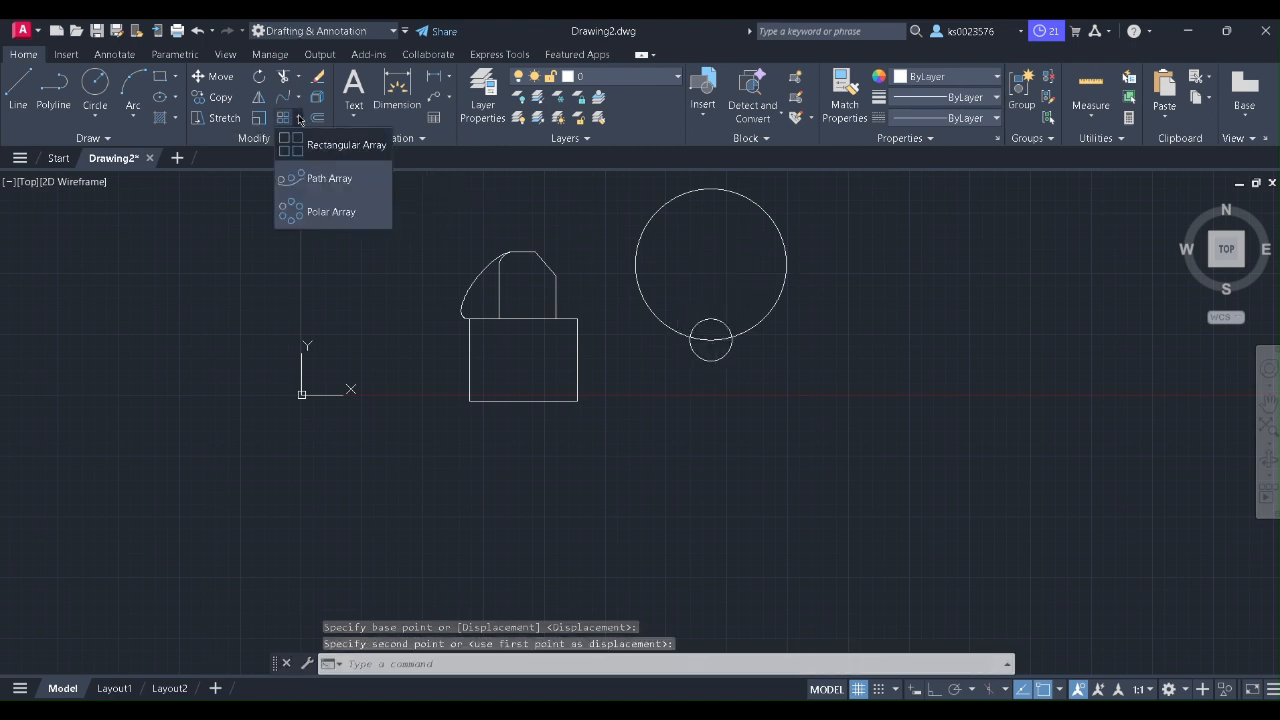
left_click(318, 180)
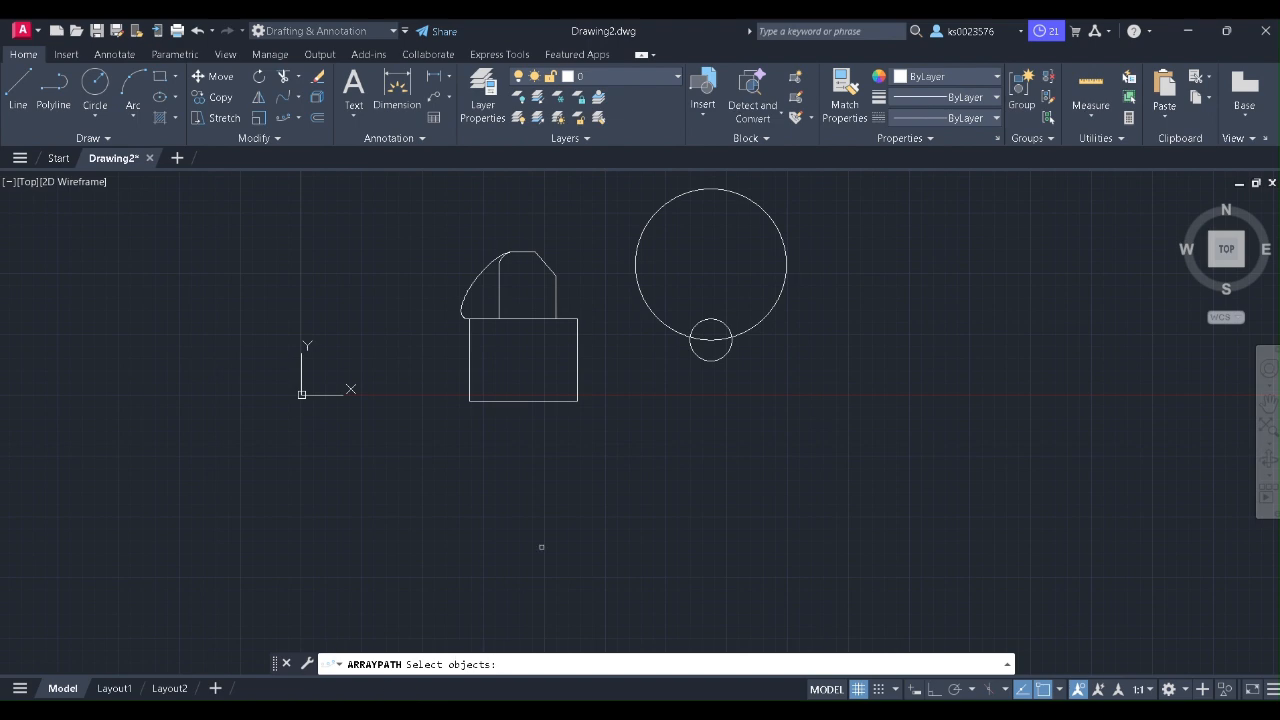
left_click(728, 331)
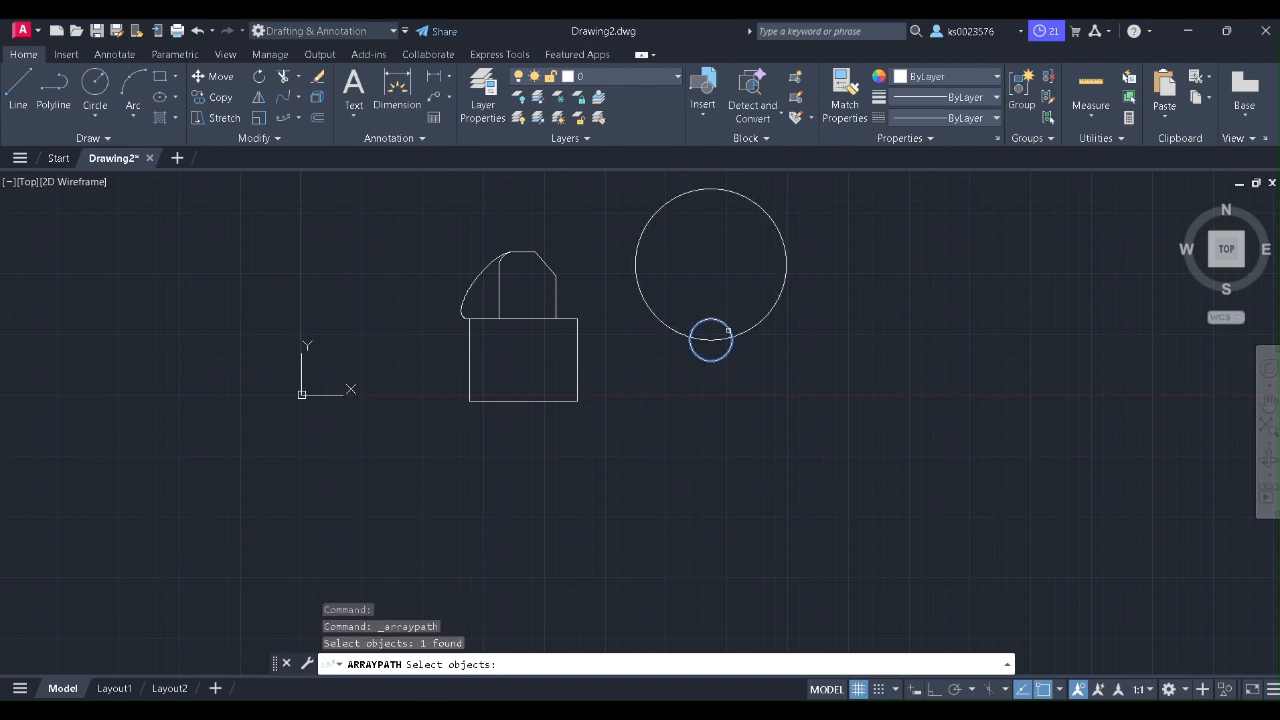
key("Return")
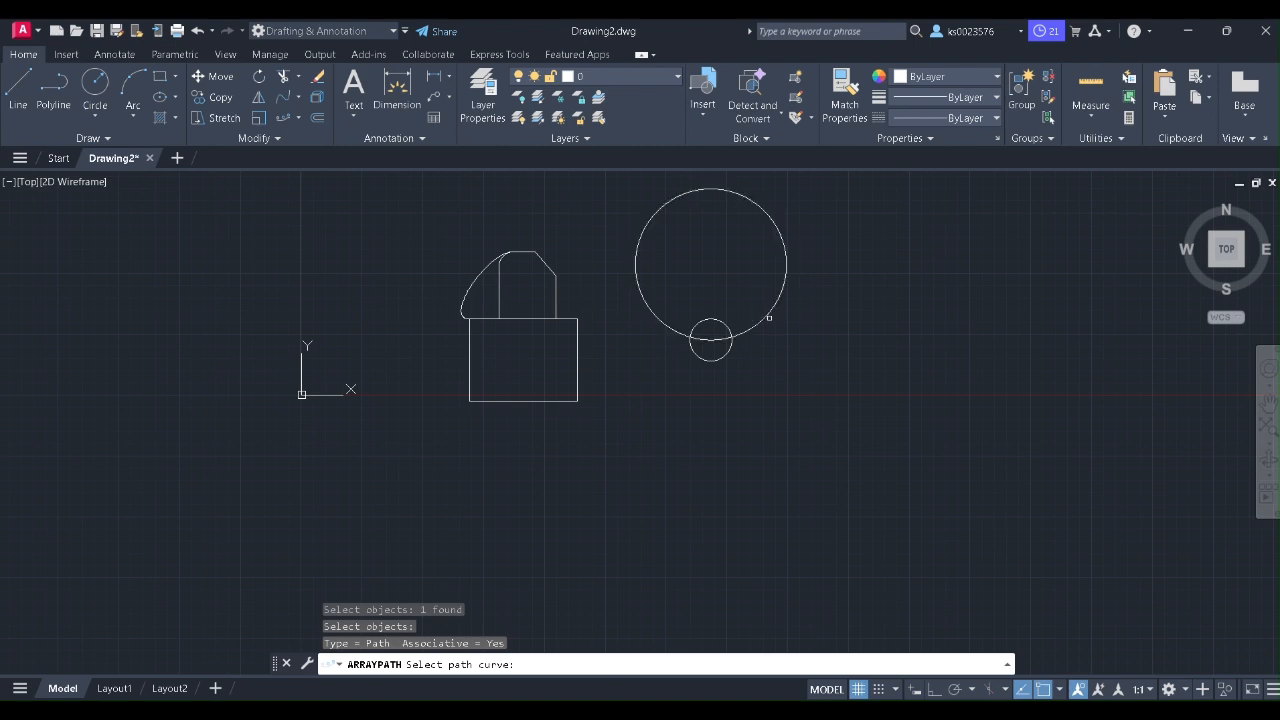
left_click(767, 315)
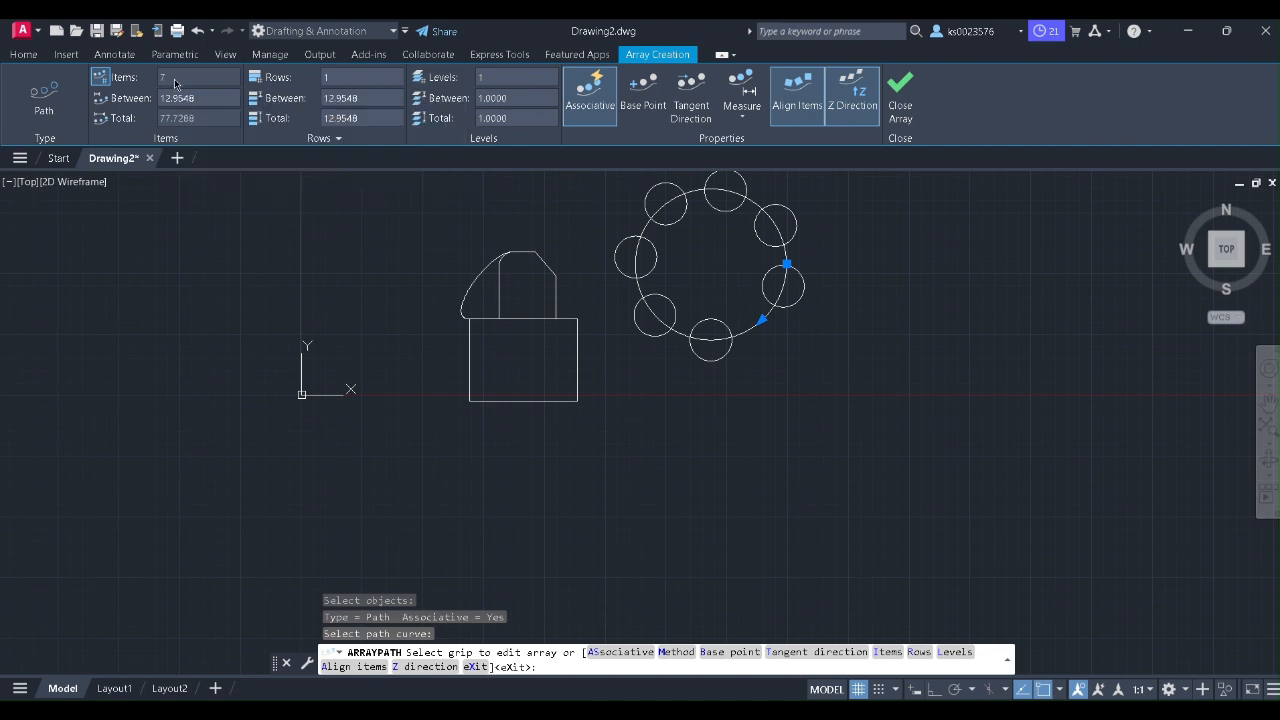
Reduce the path array's item spacing to about 8.13, giving 12 circles around the path, and finish the array
left_click(762, 320)
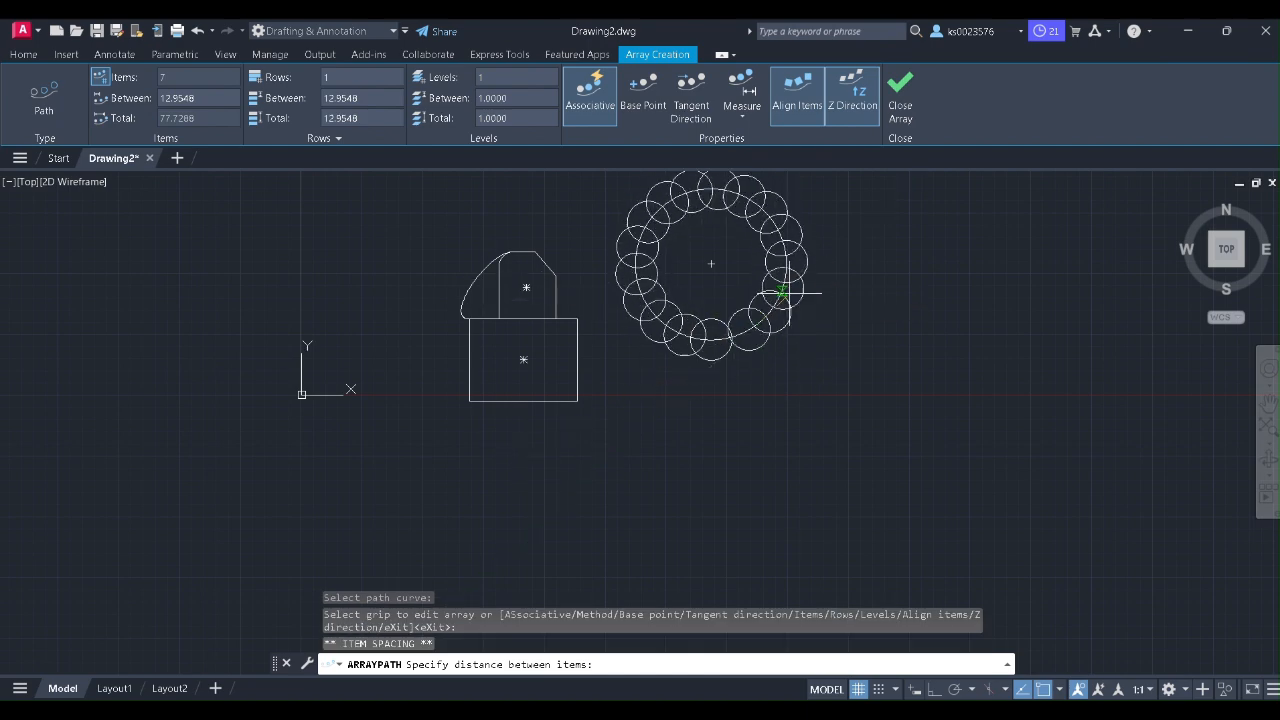
left_click(777, 298)
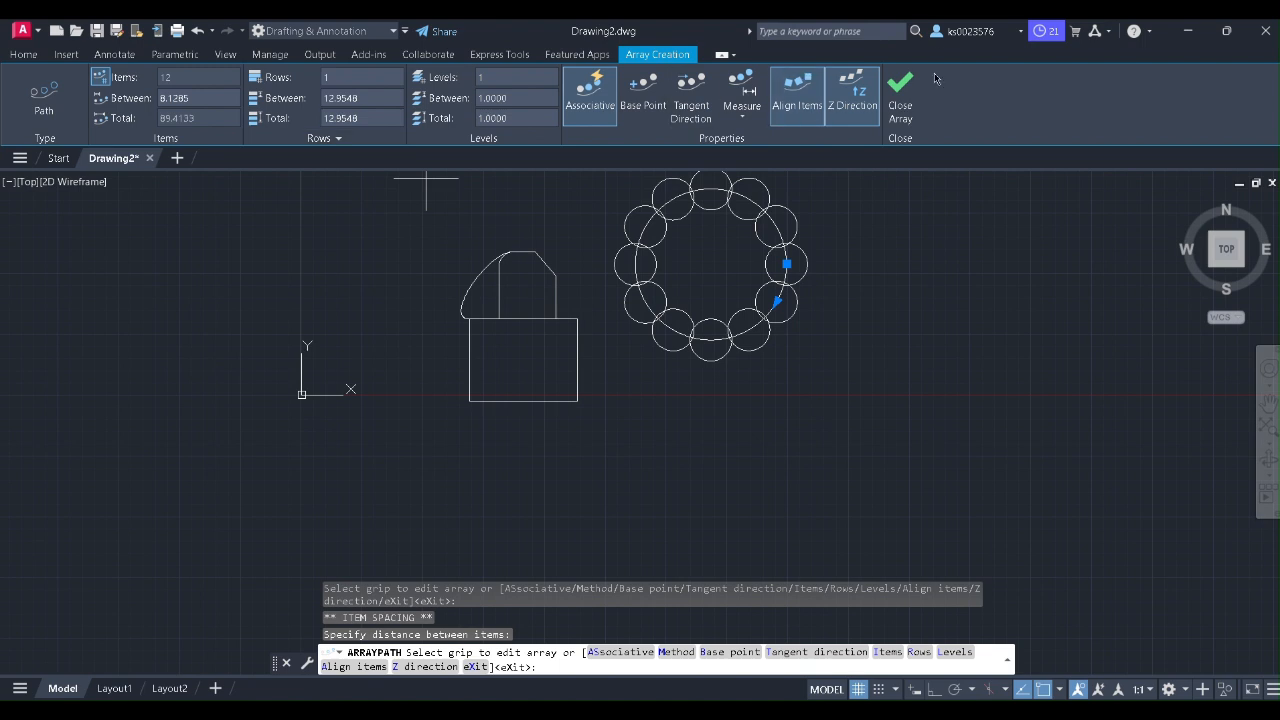
left_click(897, 95)
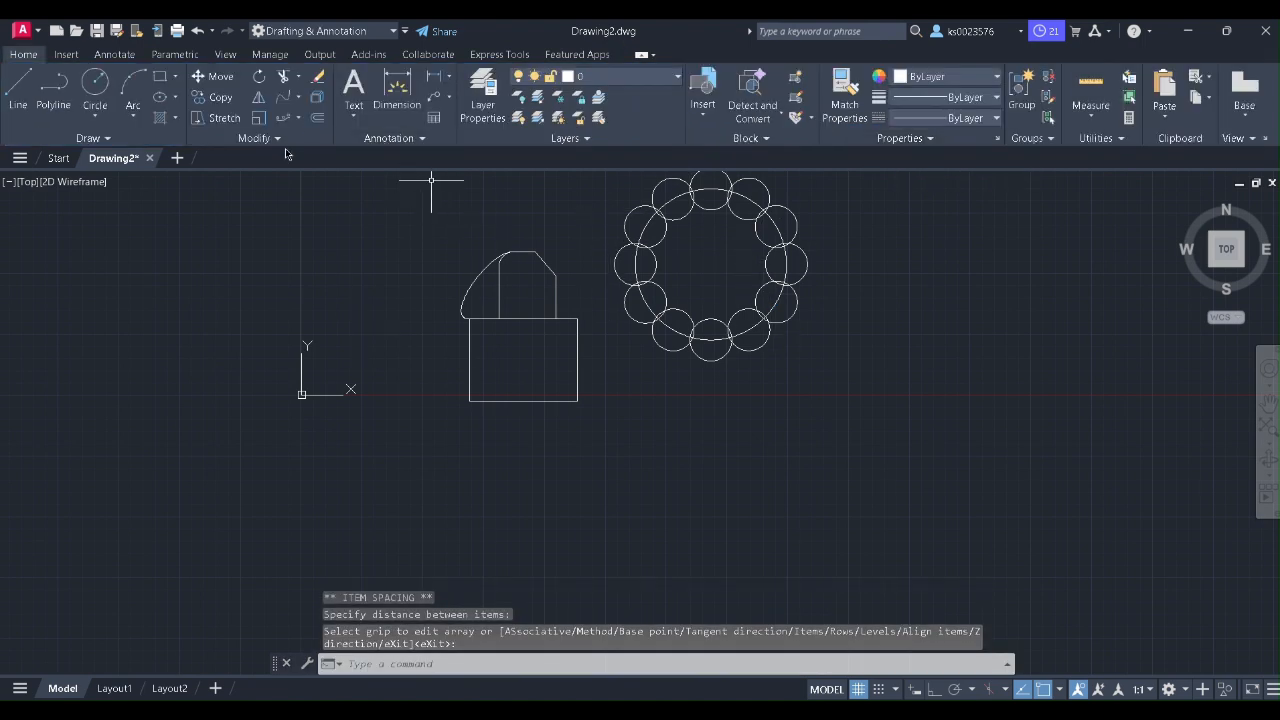
left_click(297, 119)
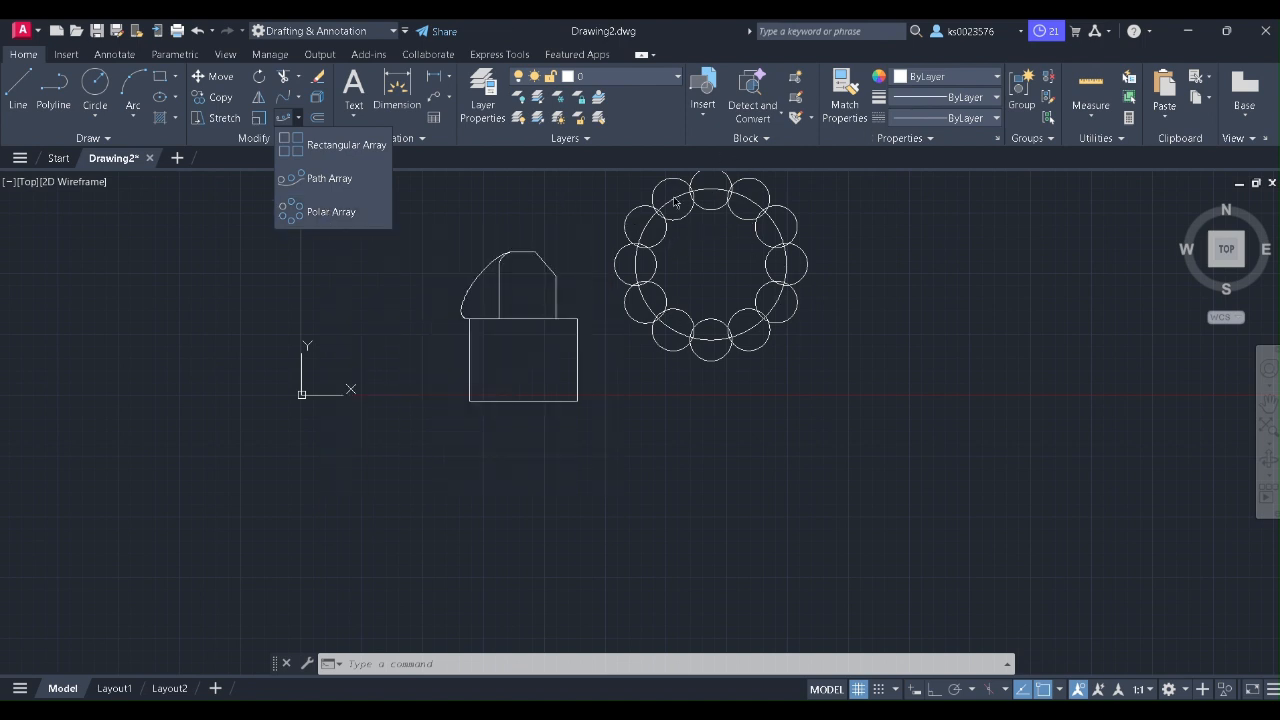
left_click(346, 146)
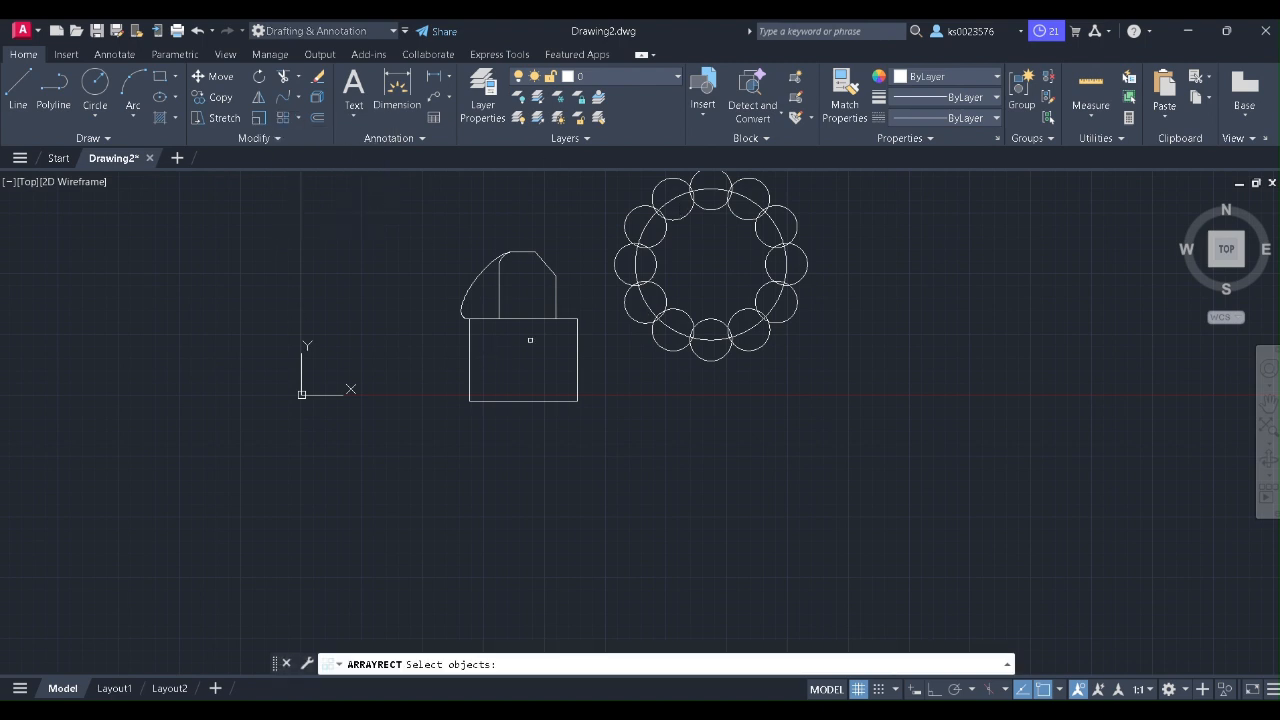
scroll(366, 349, "down", 3)
scroll(368, 349, "up", 3)
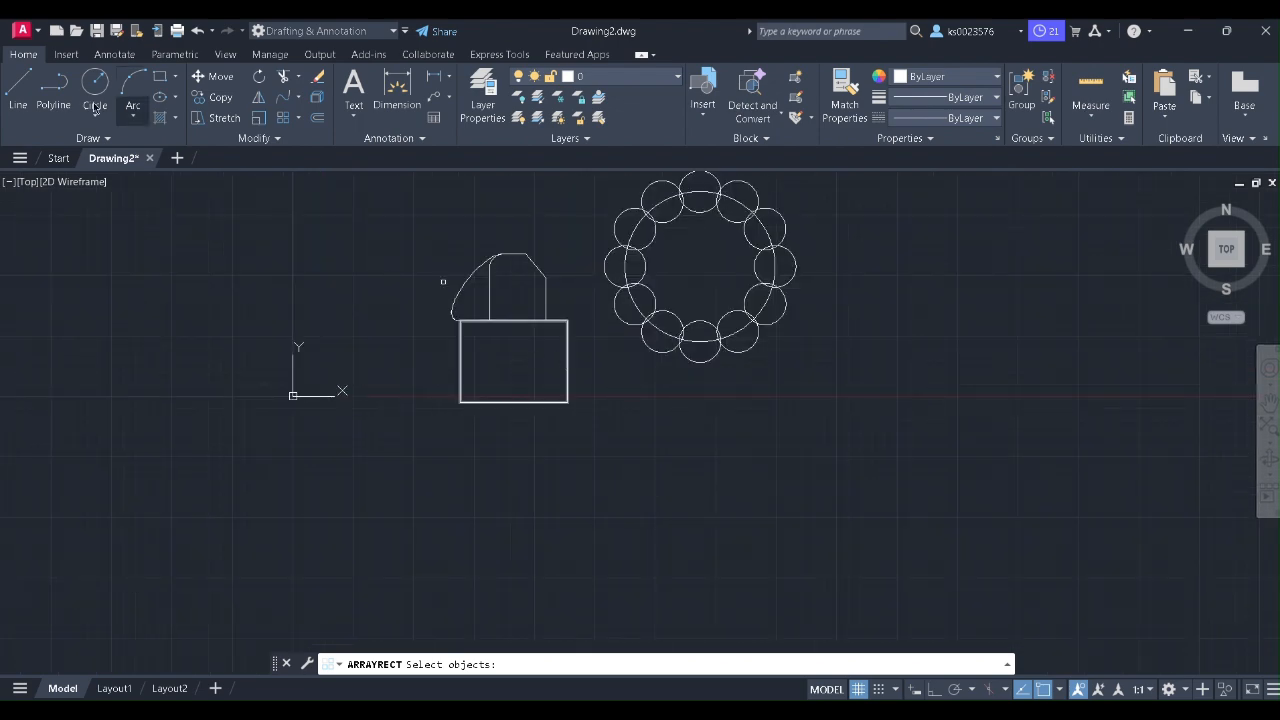
Draw a small rectangle to the upper left of the origin and a circle from its centre through its lower-right corner
left_click(163, 80)
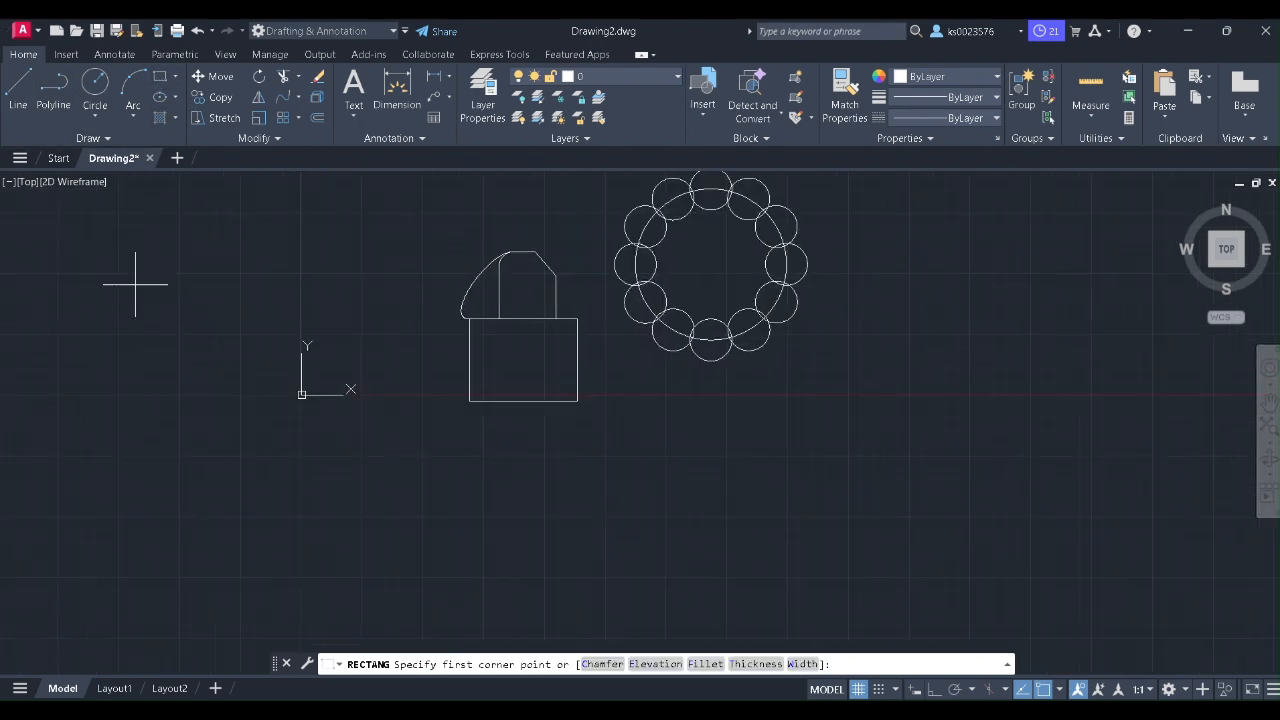
left_click(106, 235)
left_click(152, 278)
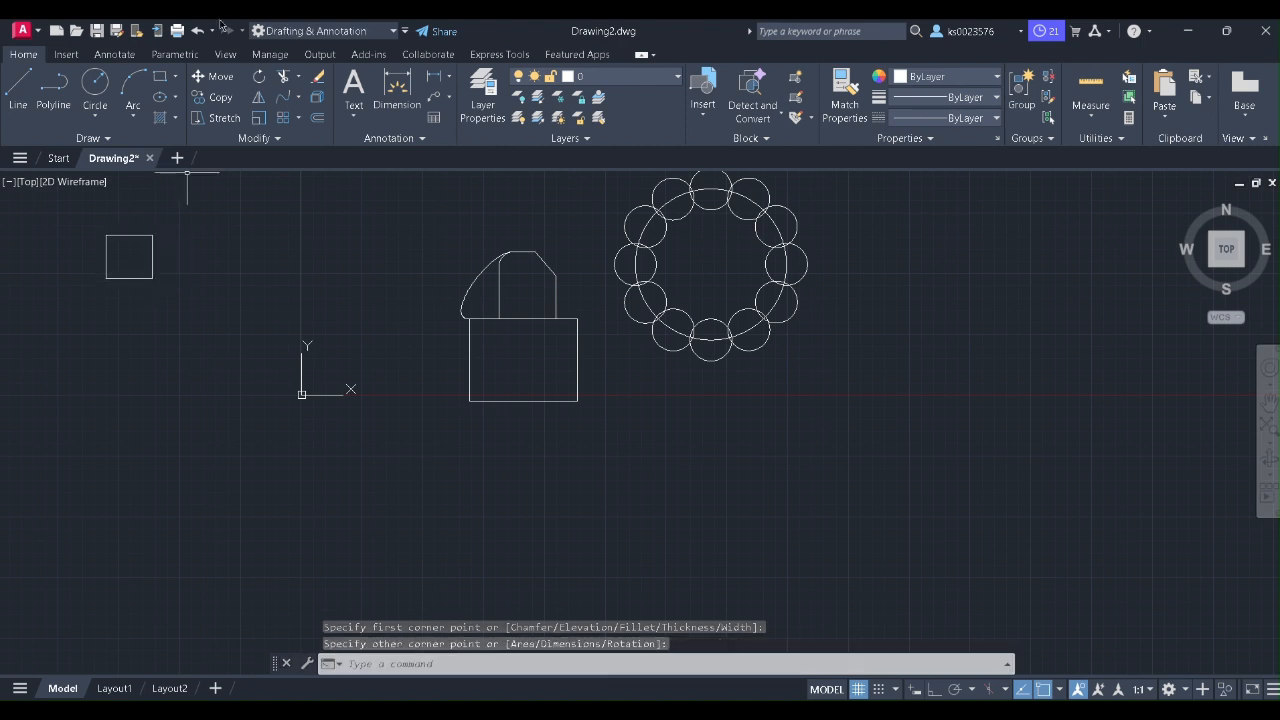
left_click(104, 93)
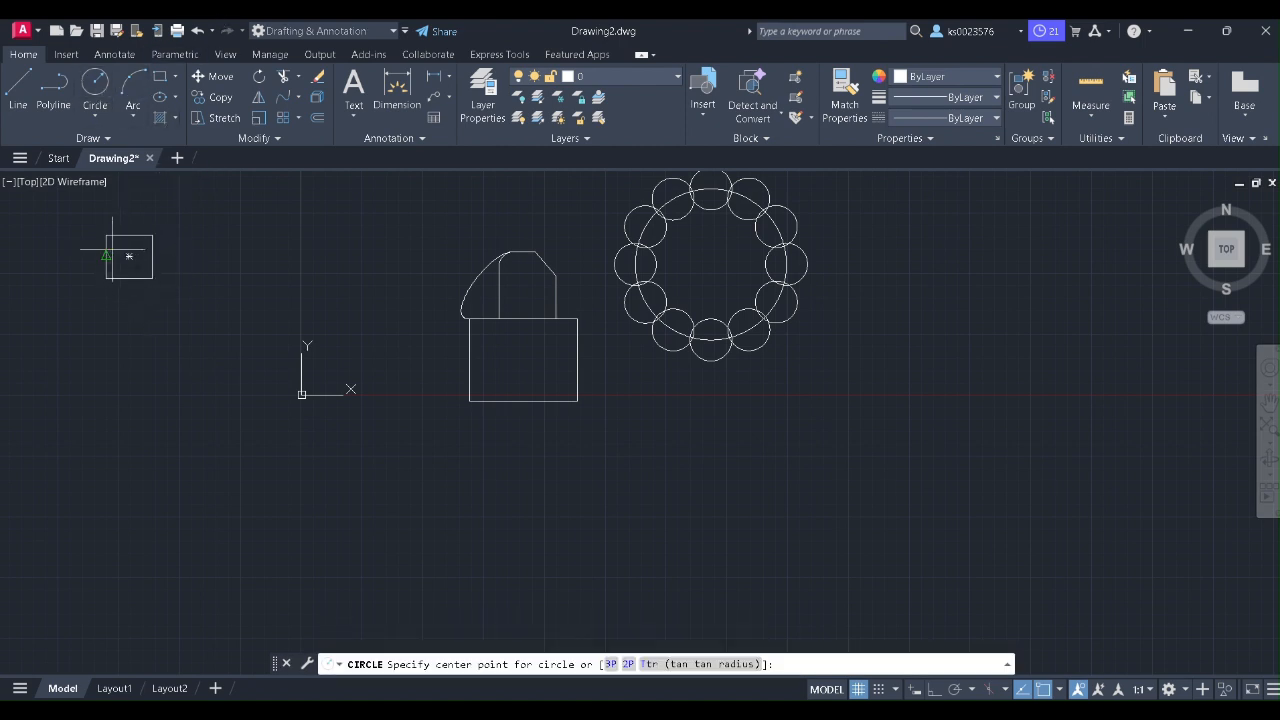
left_click(129, 257)
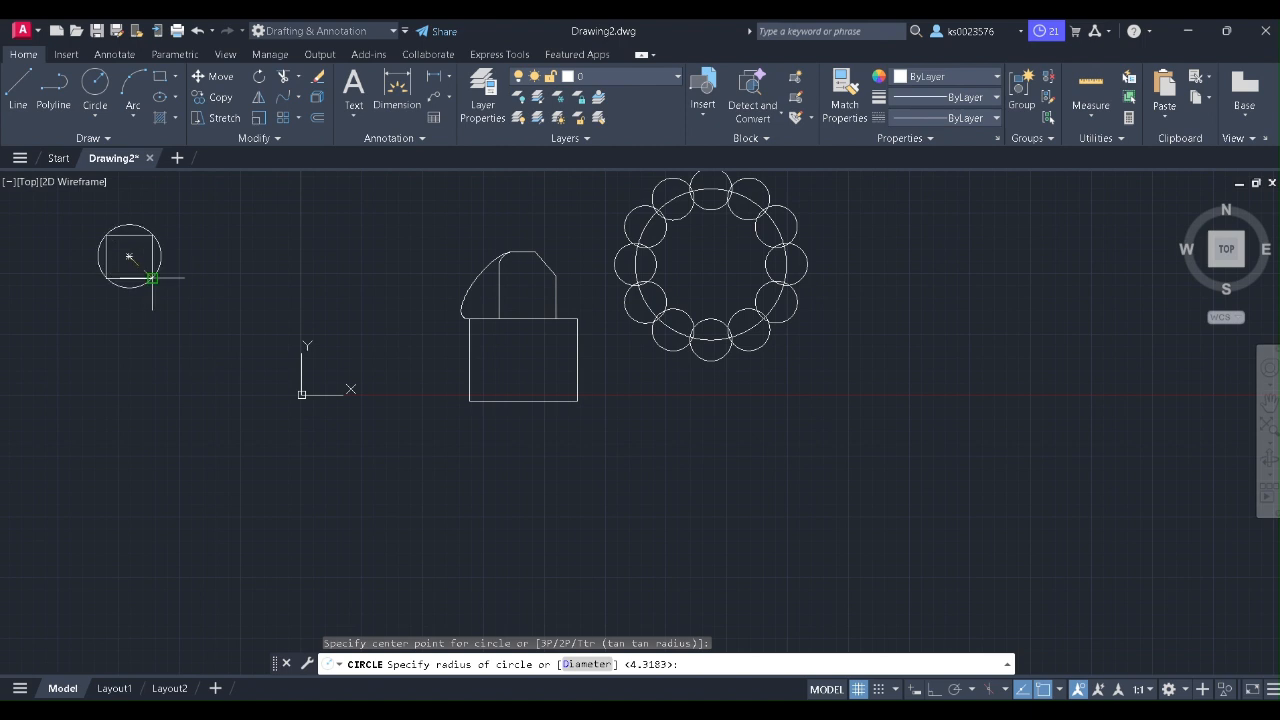
left_click(152, 278)
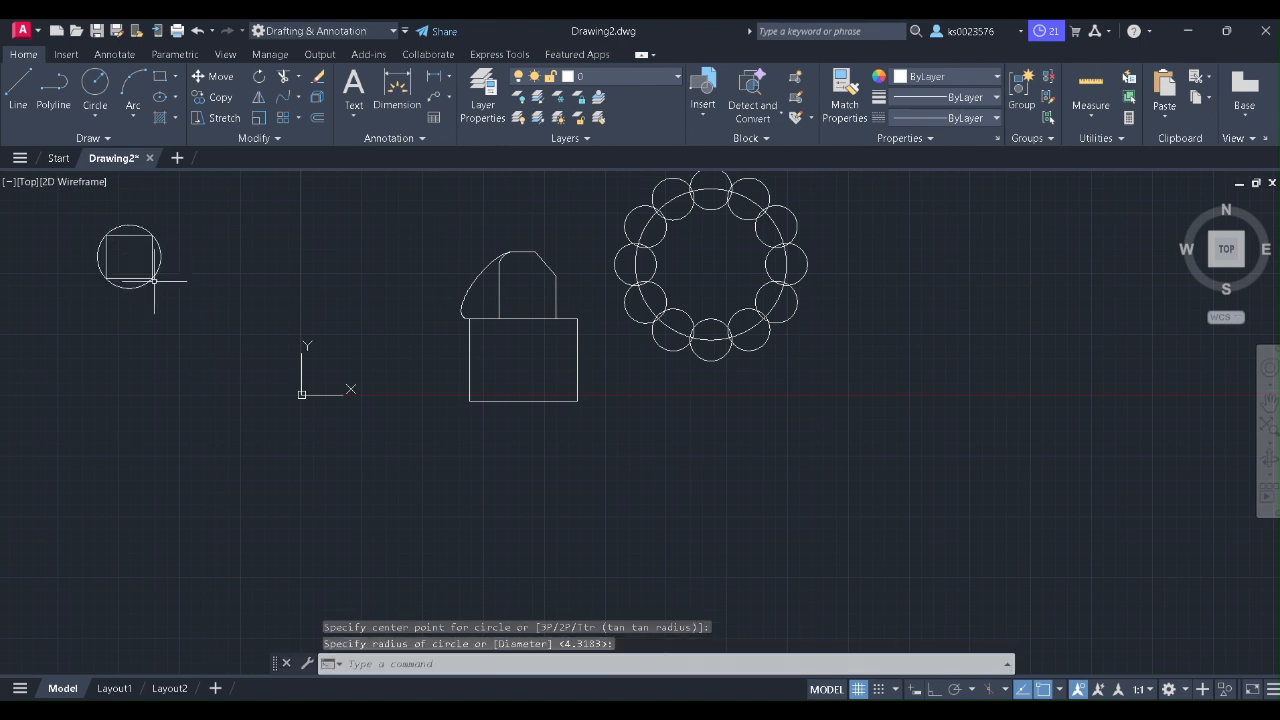
Create an associative rectangular array of the small rectangle and its surrounding circle with 4 columns and 3 rows, and finish the array
left_click(297, 119)
left_click(318, 140)
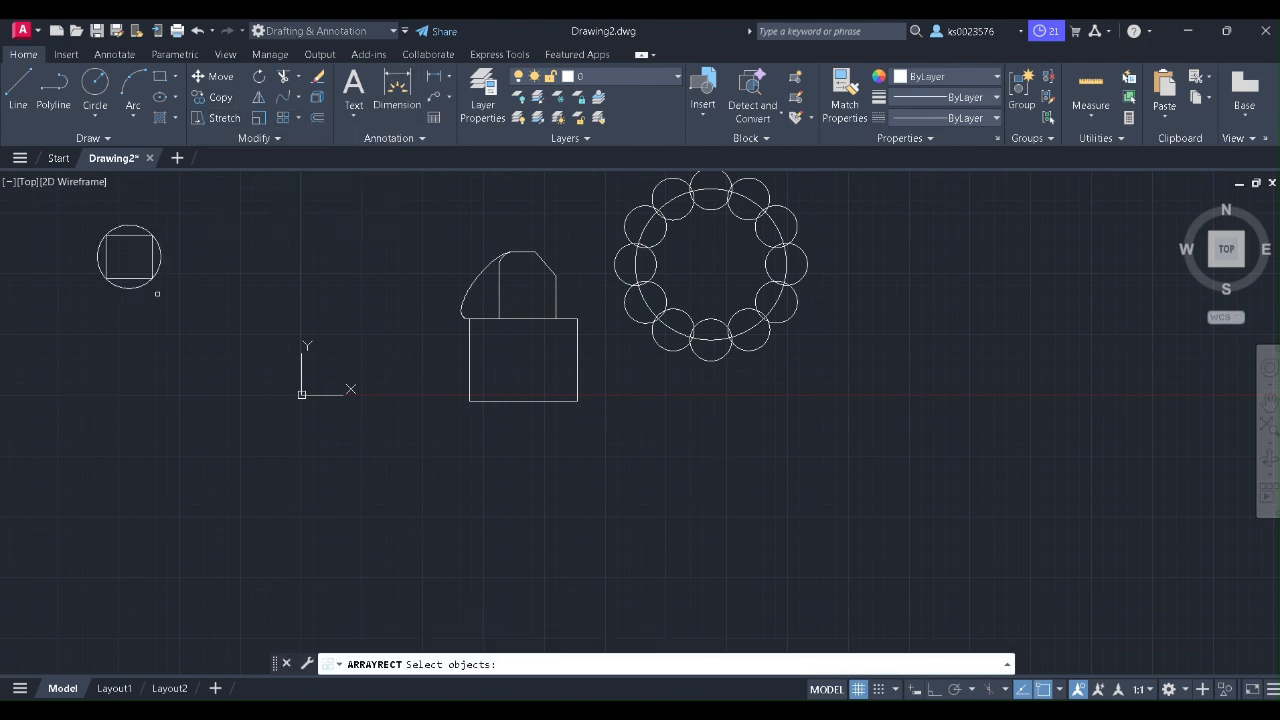
left_click(90, 219)
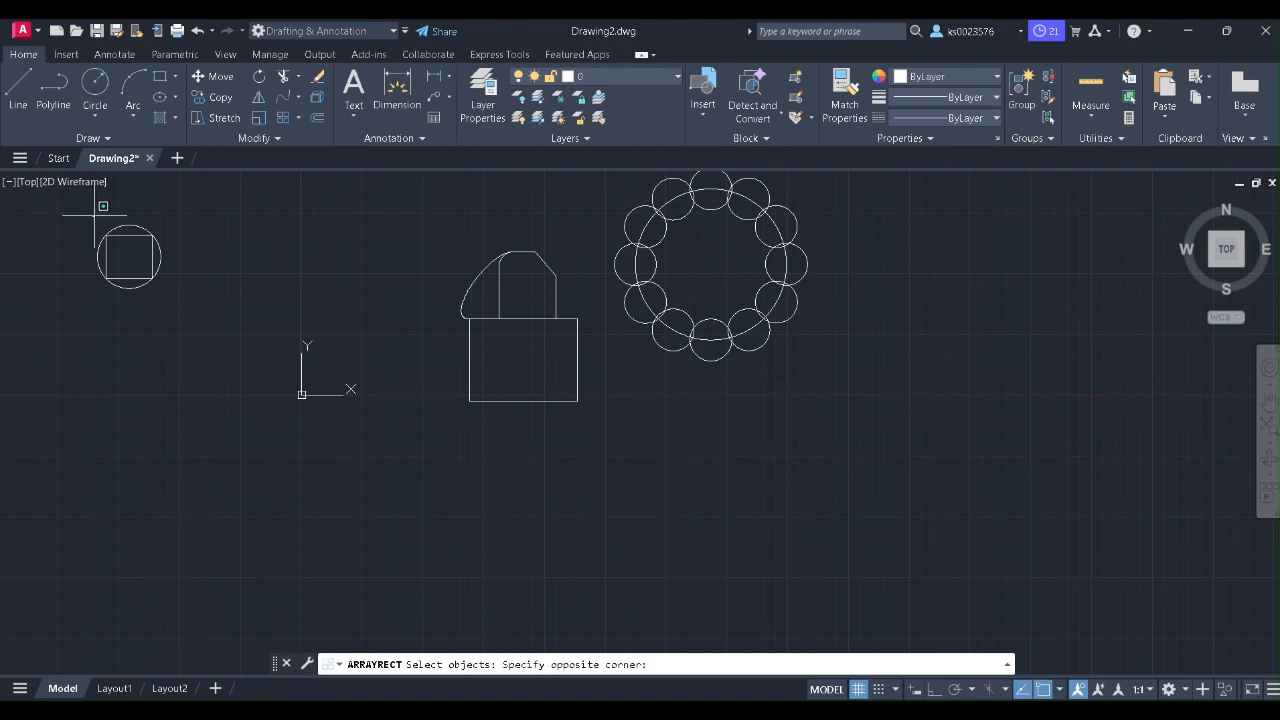
left_click(183, 297)
key("Return")
scroll(236, 282, "up", 4)
scroll(234, 282, "down", 2)
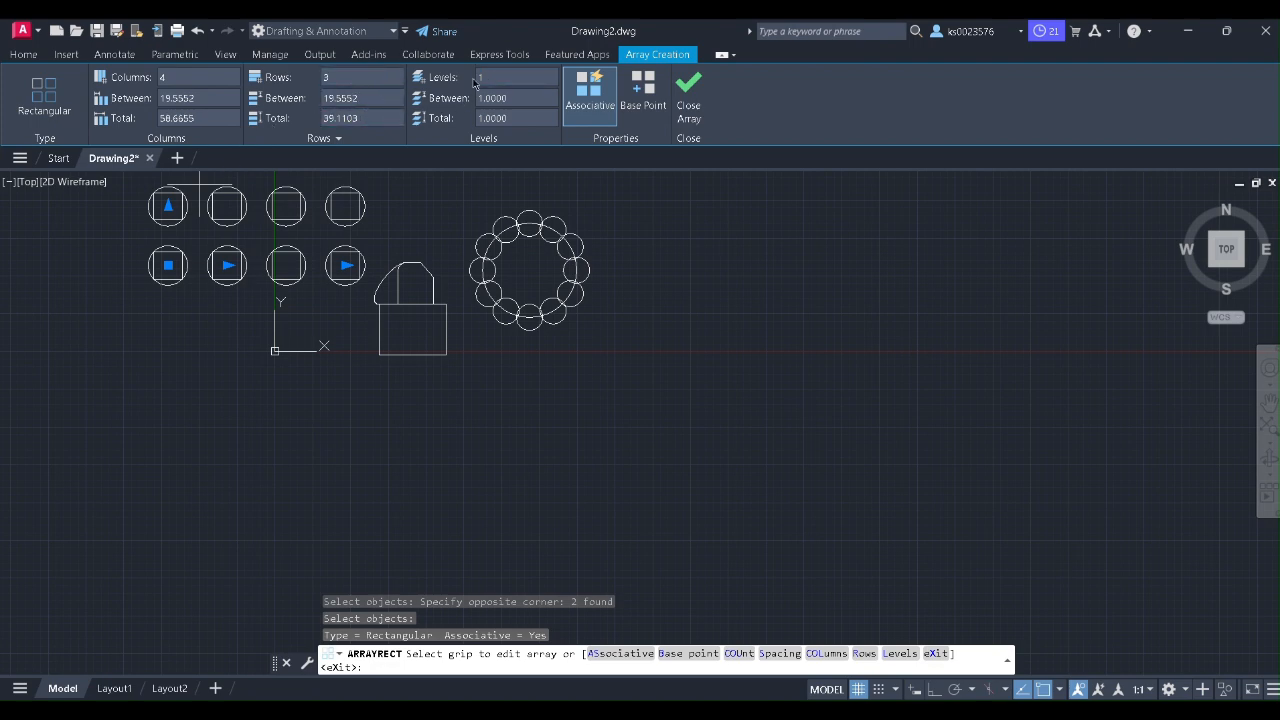
left_click(687, 92)
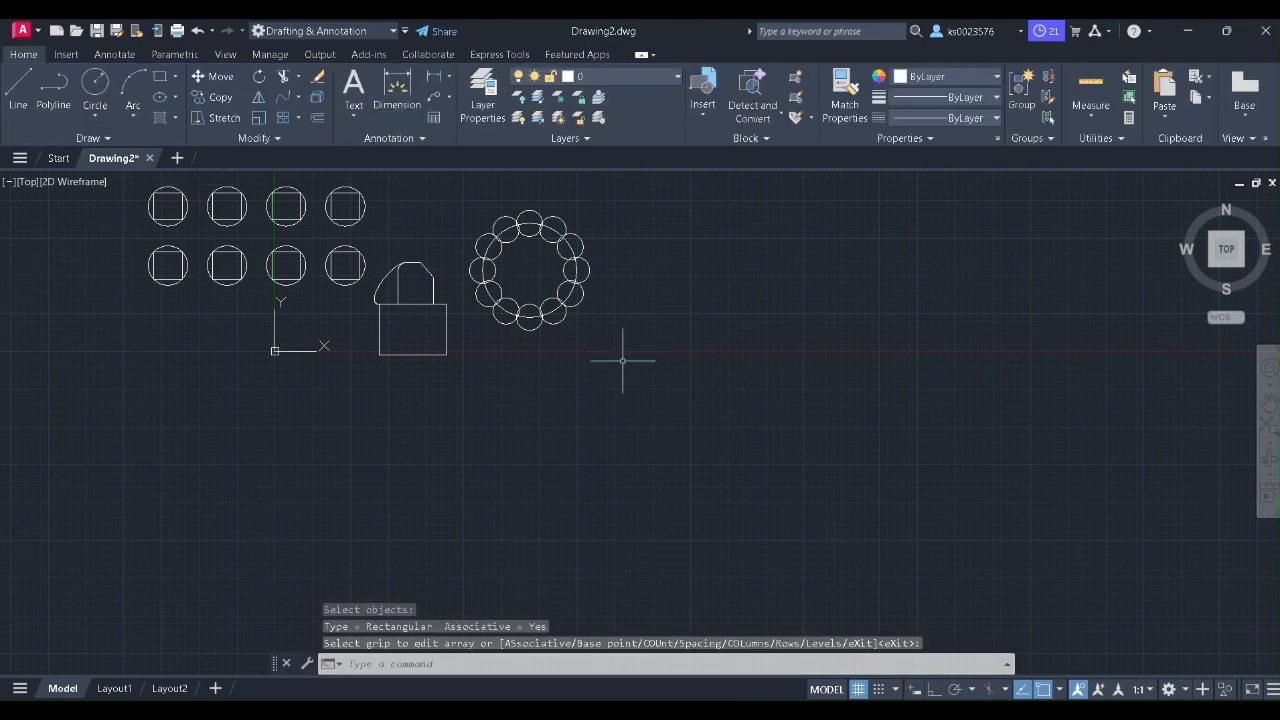
Erase the lower rectangle, the chamfered shape above it and the rectangular array, keeping the blend curve and the circular pattern
left_click(299, 118)
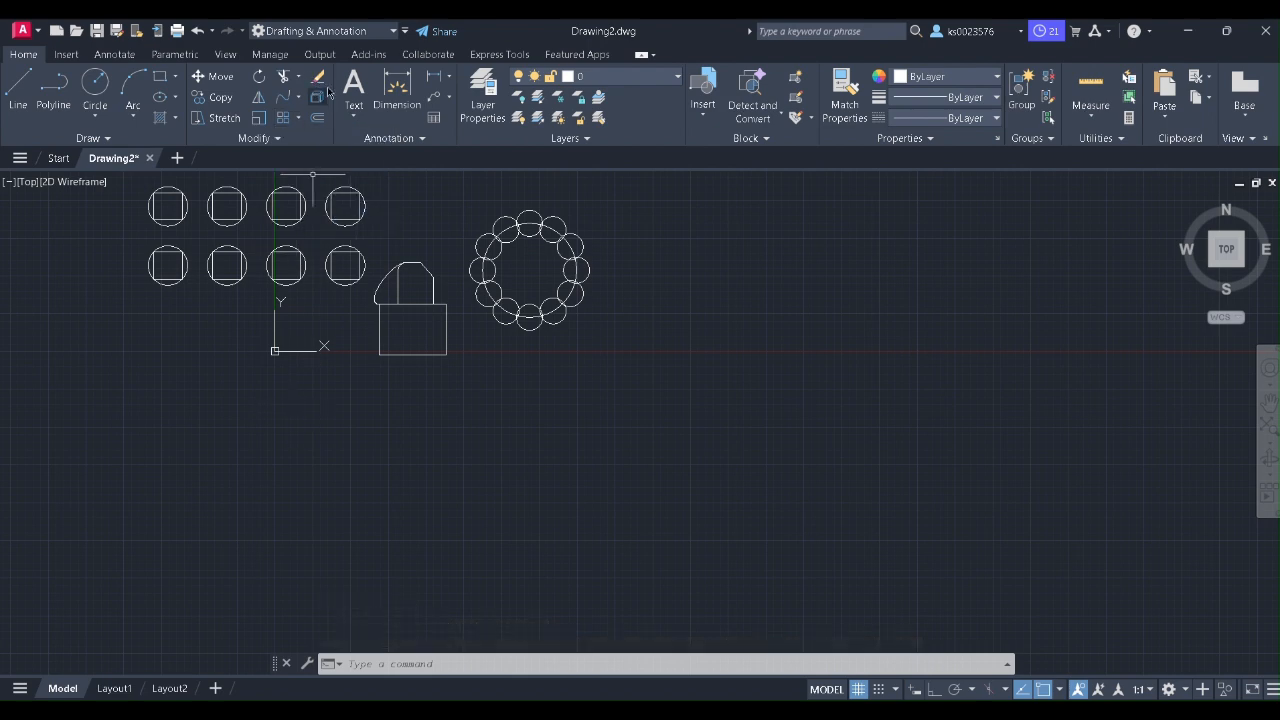
left_click(318, 77)
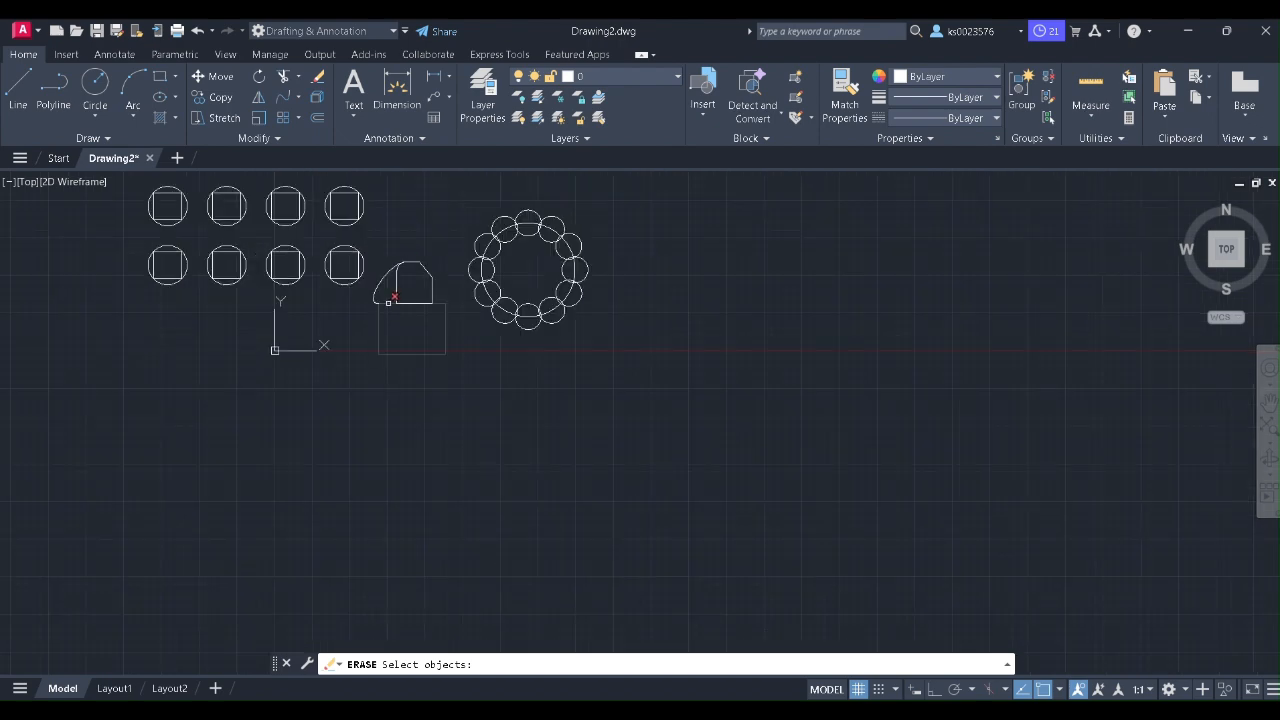
left_click(388, 302)
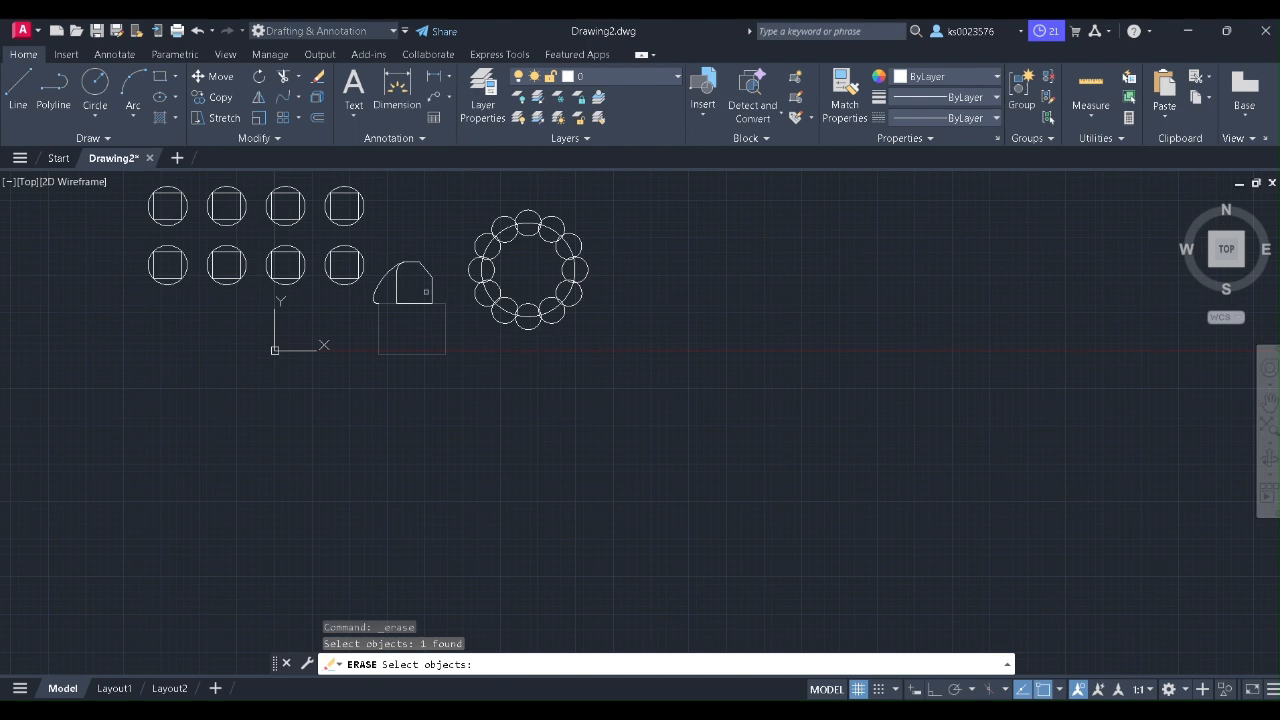
left_click(425, 271)
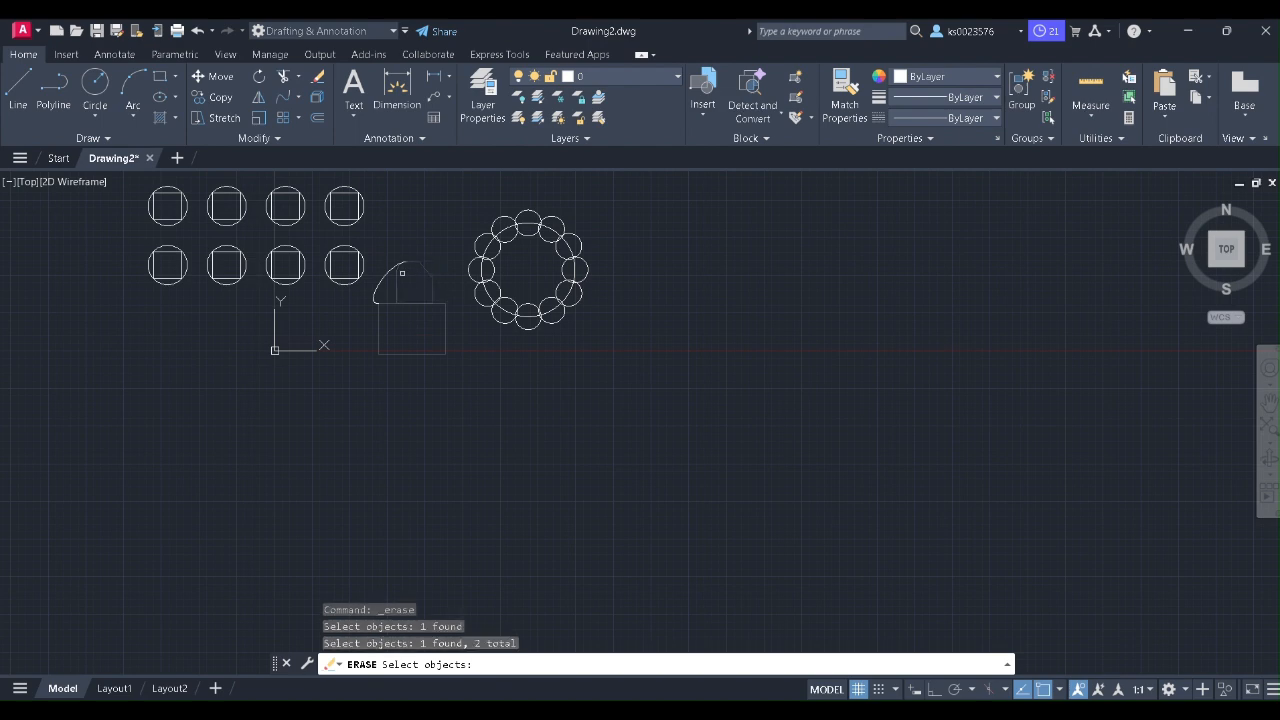
left_click(351, 260)
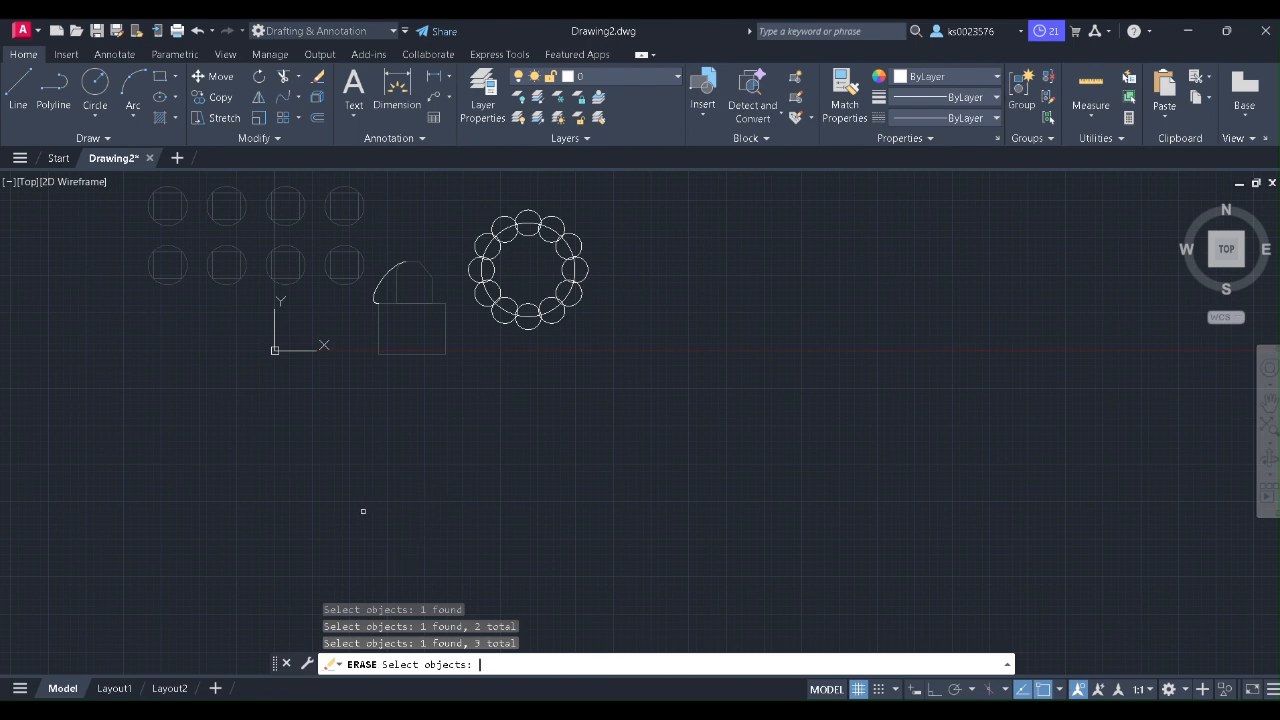
key("Return")
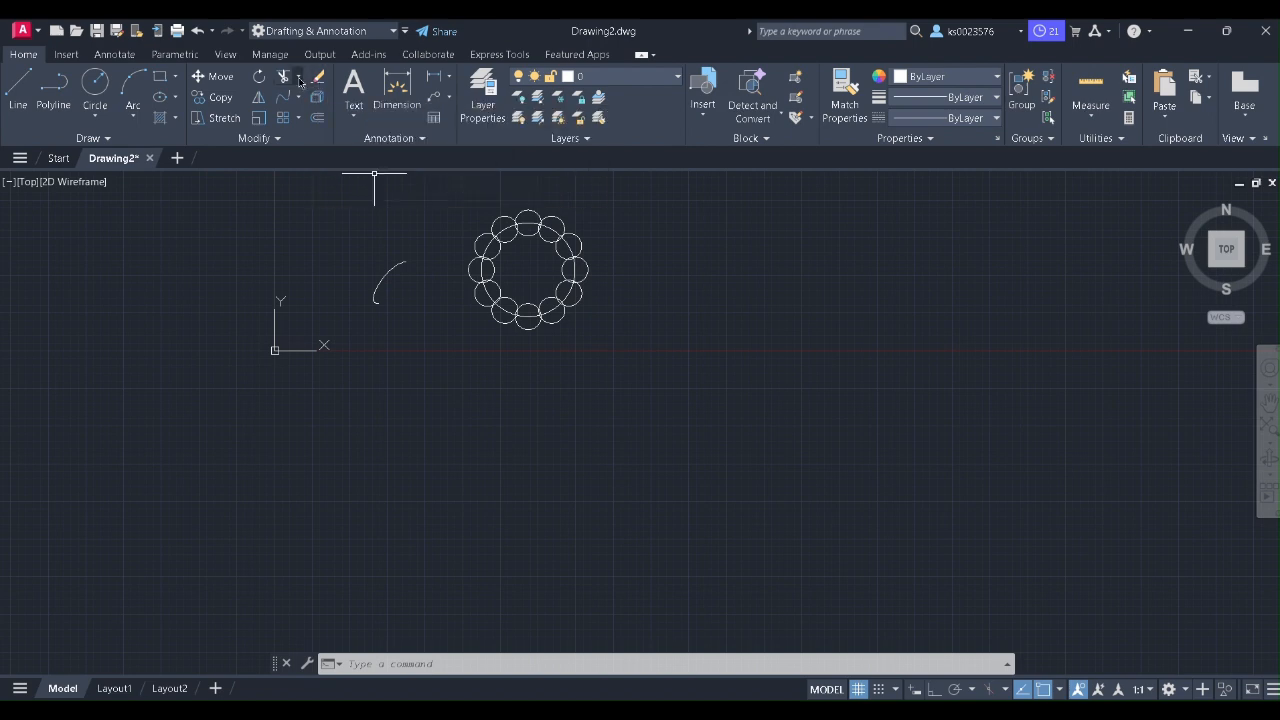
left_click(297, 78)
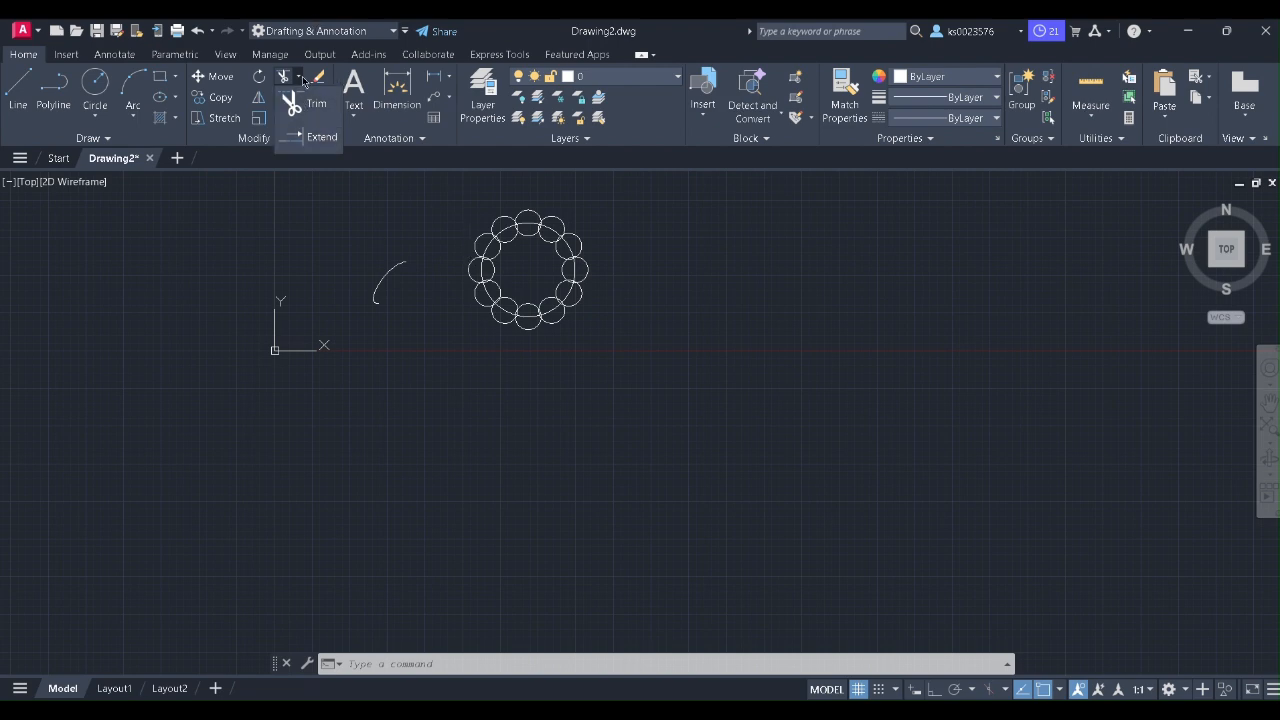
left_click(370, 257)
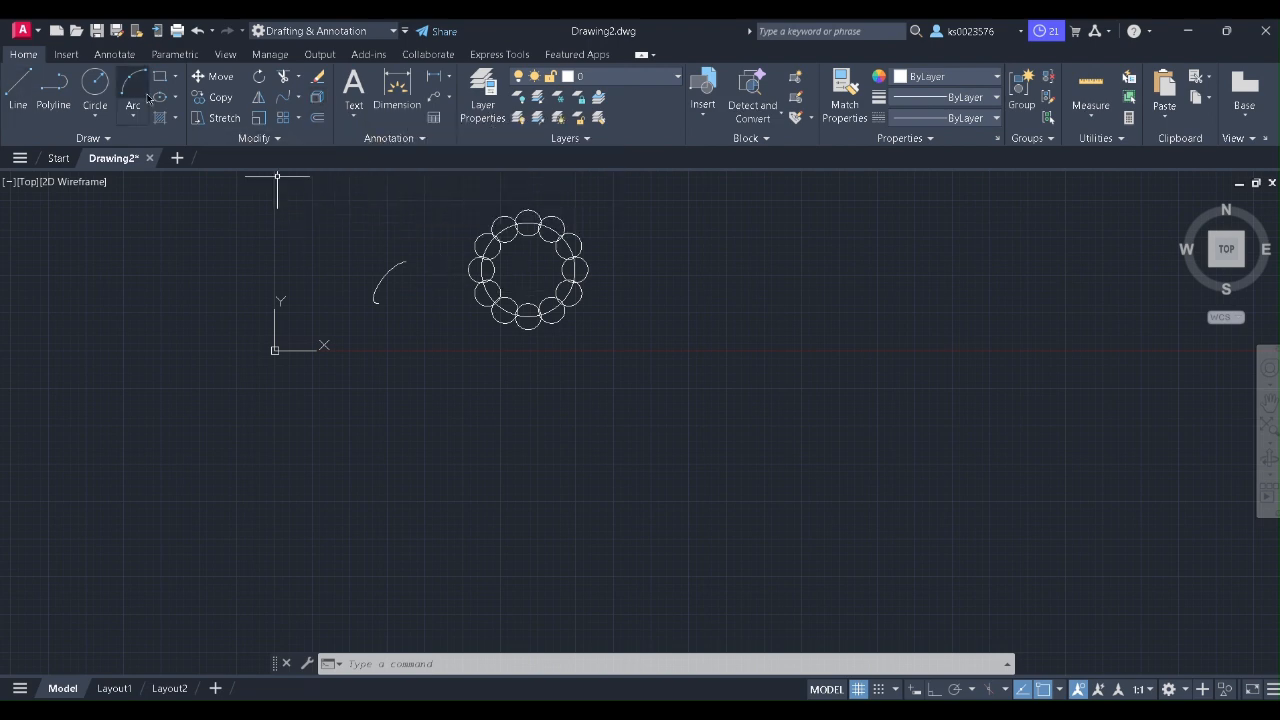
Draw a rectangle in the empty area below the ring of circles
left_click(160, 80)
left_click(421, 397)
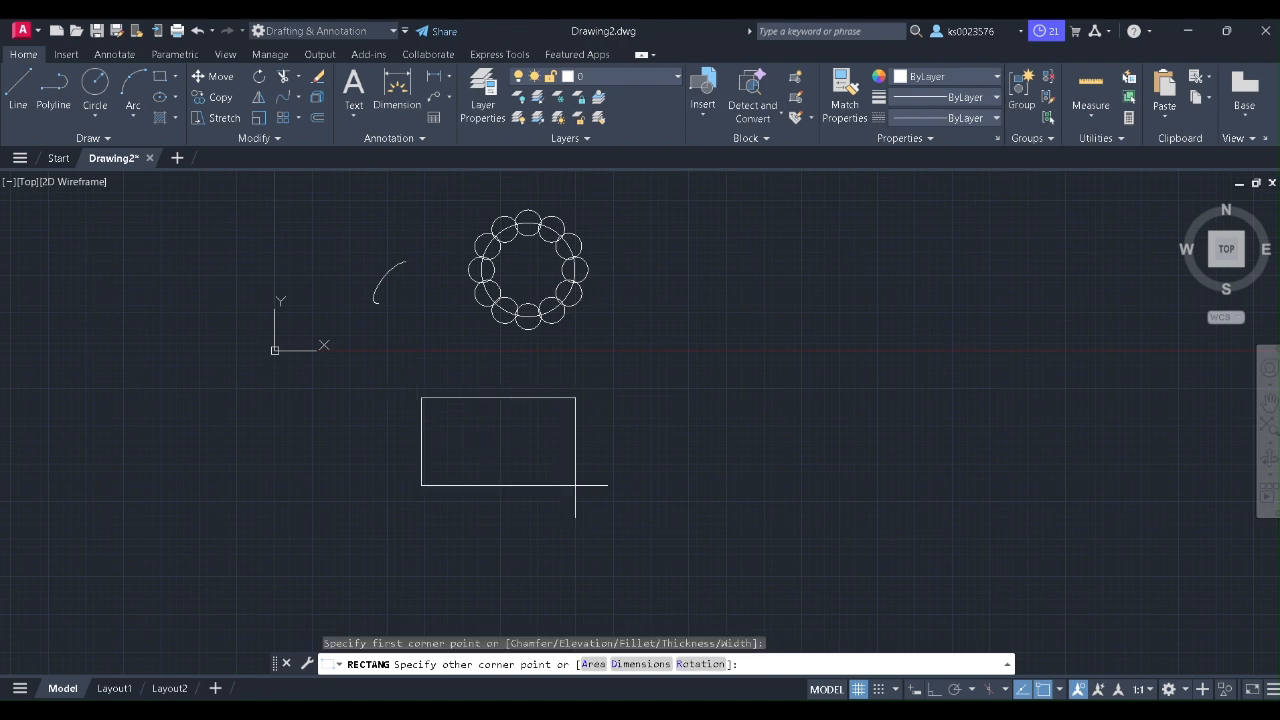
left_click(568, 490)
left_click(514, 386)
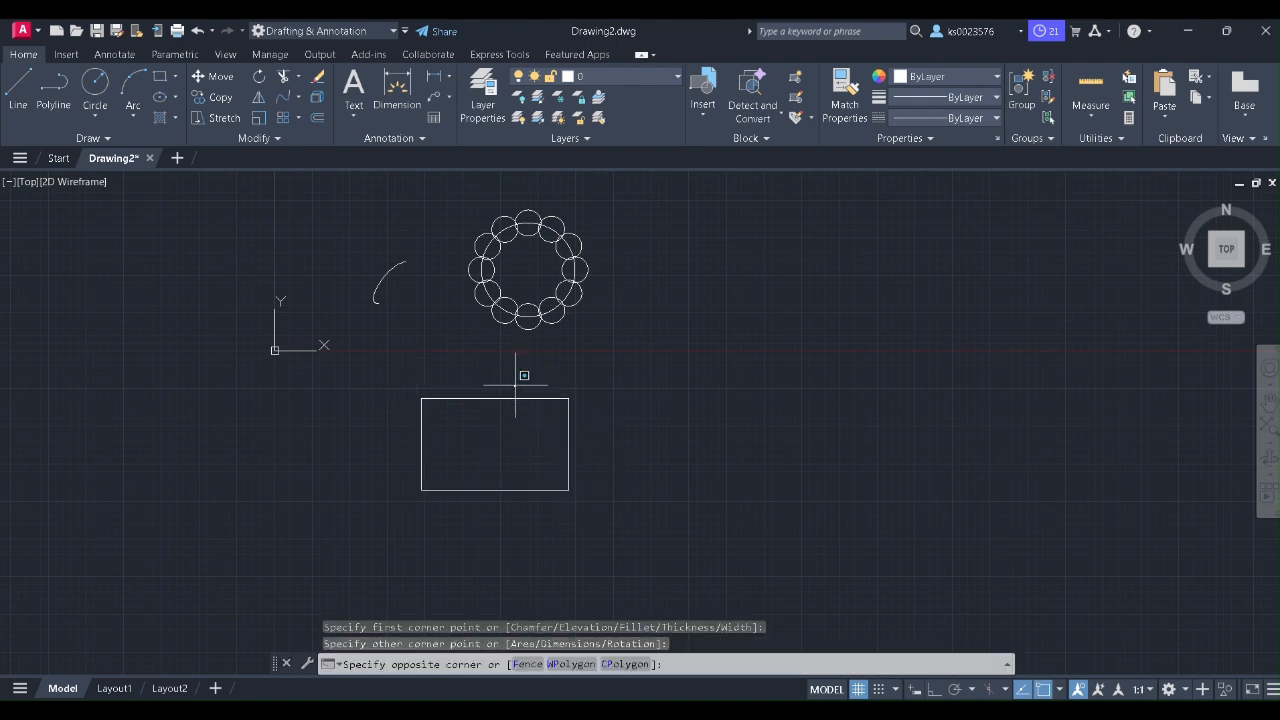
left_click(536, 389)
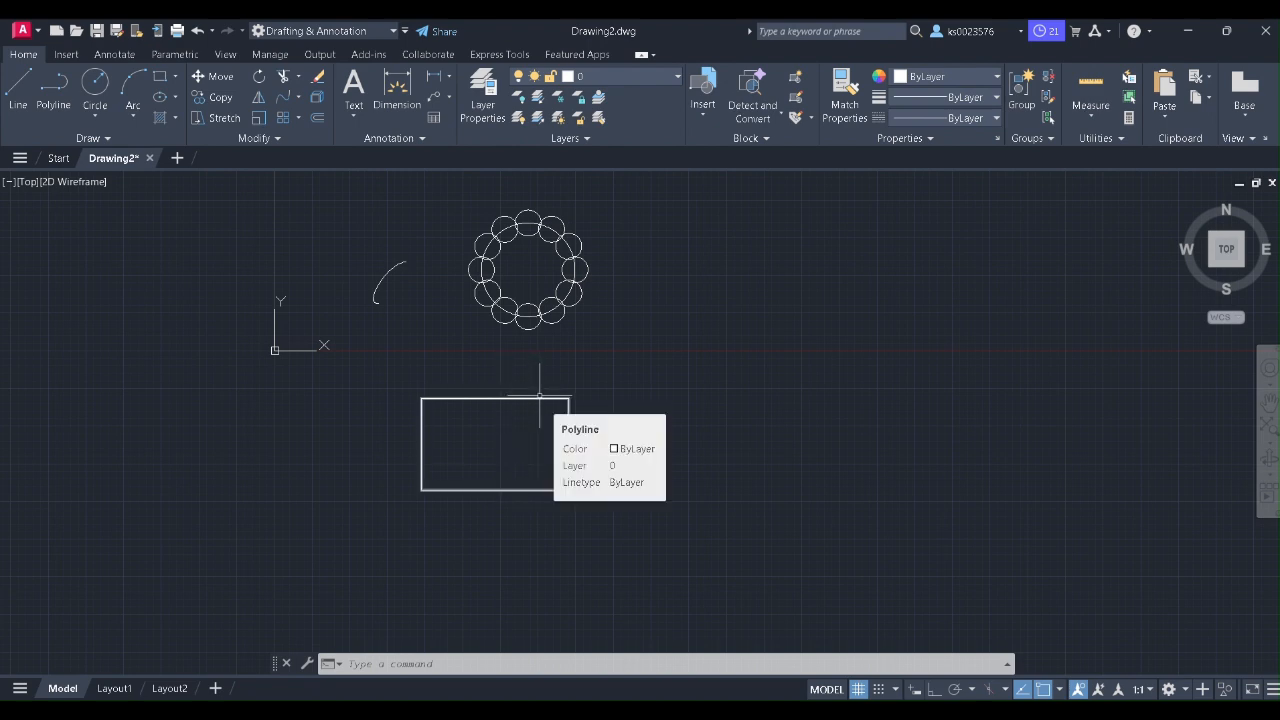
Explode the new rectangle into separate lines
left_click(318, 98)
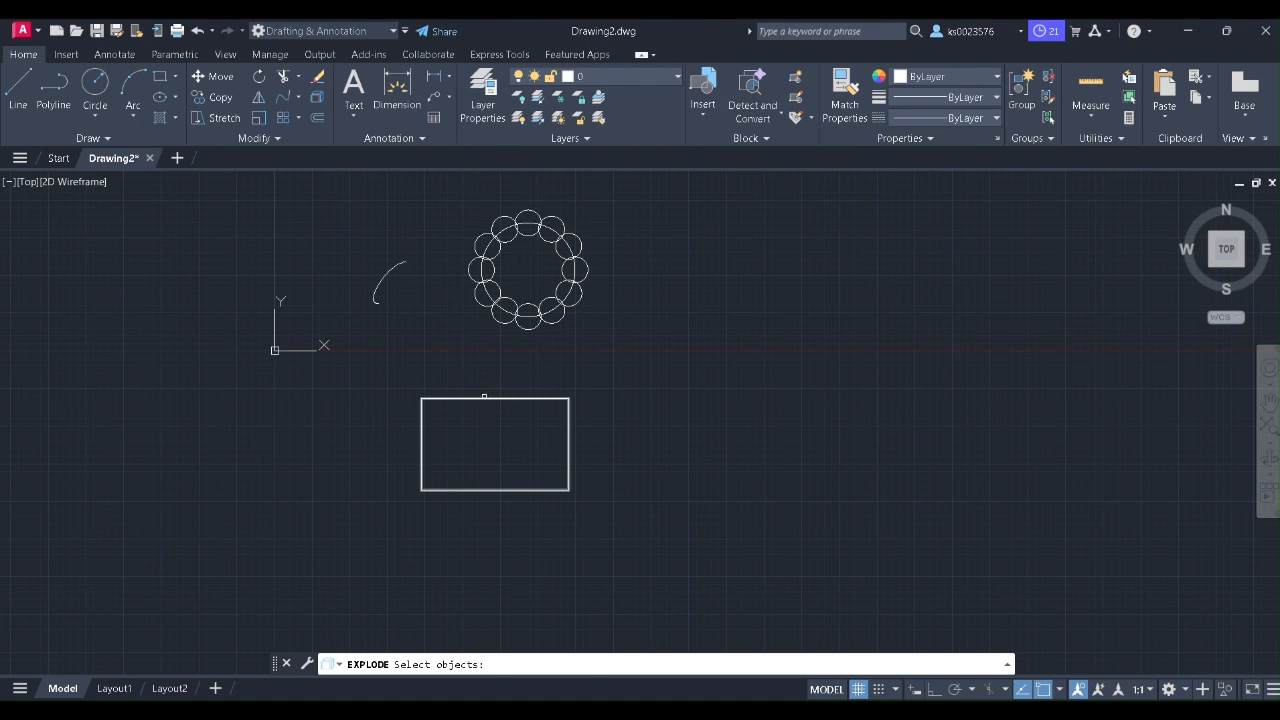
left_click(484, 398)
key("Return")
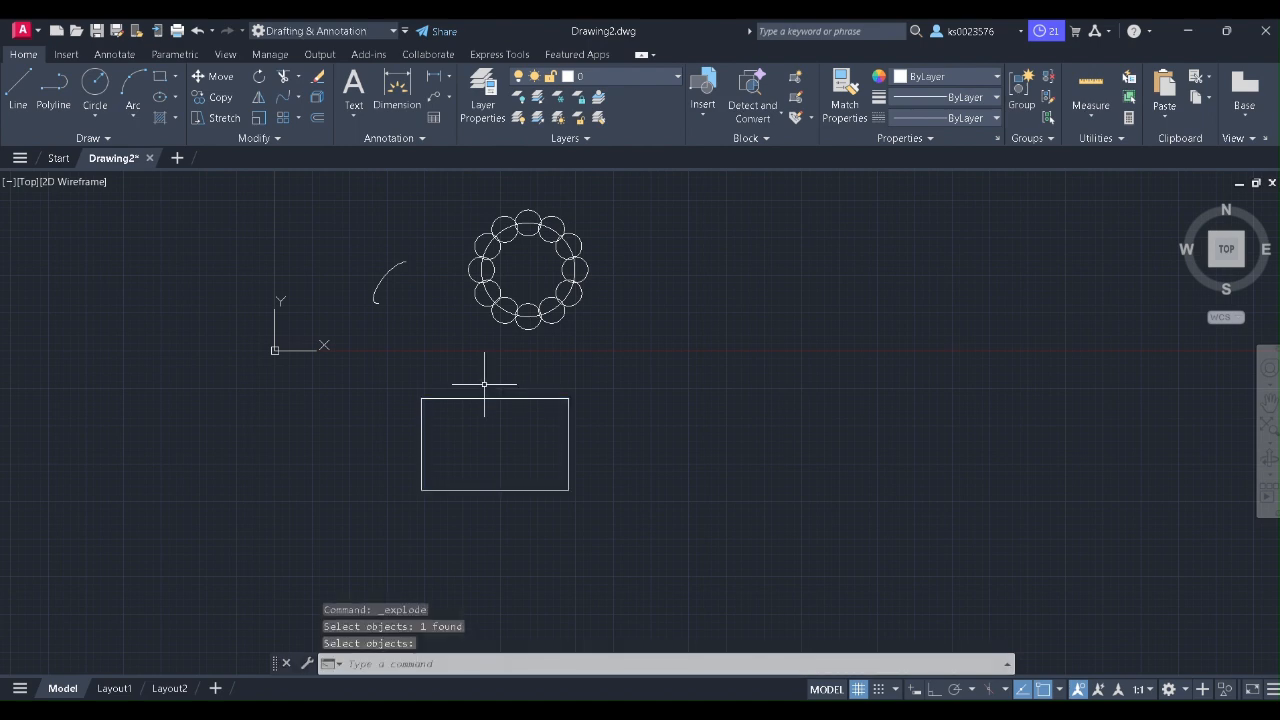
Select the four edges of the exploded rectangle one by one to check that they are separate objects
left_click(569, 435)
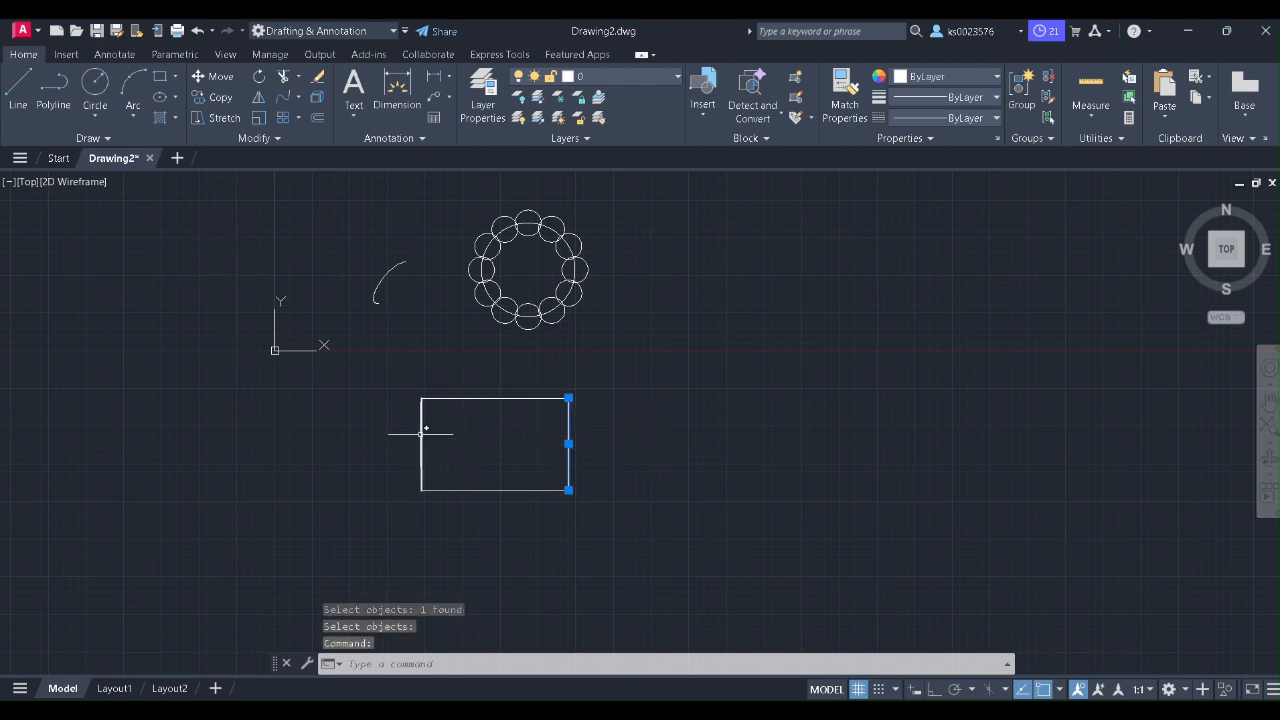
left_click(475, 397)
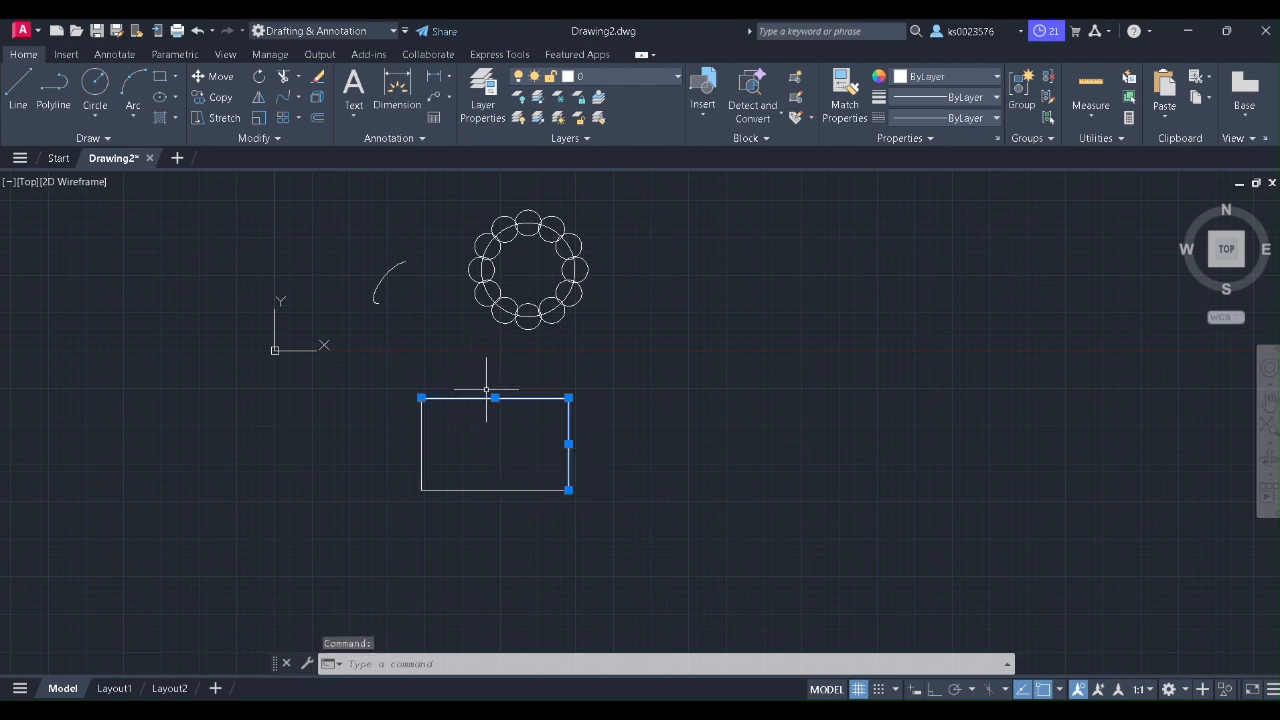
left_click(424, 432)
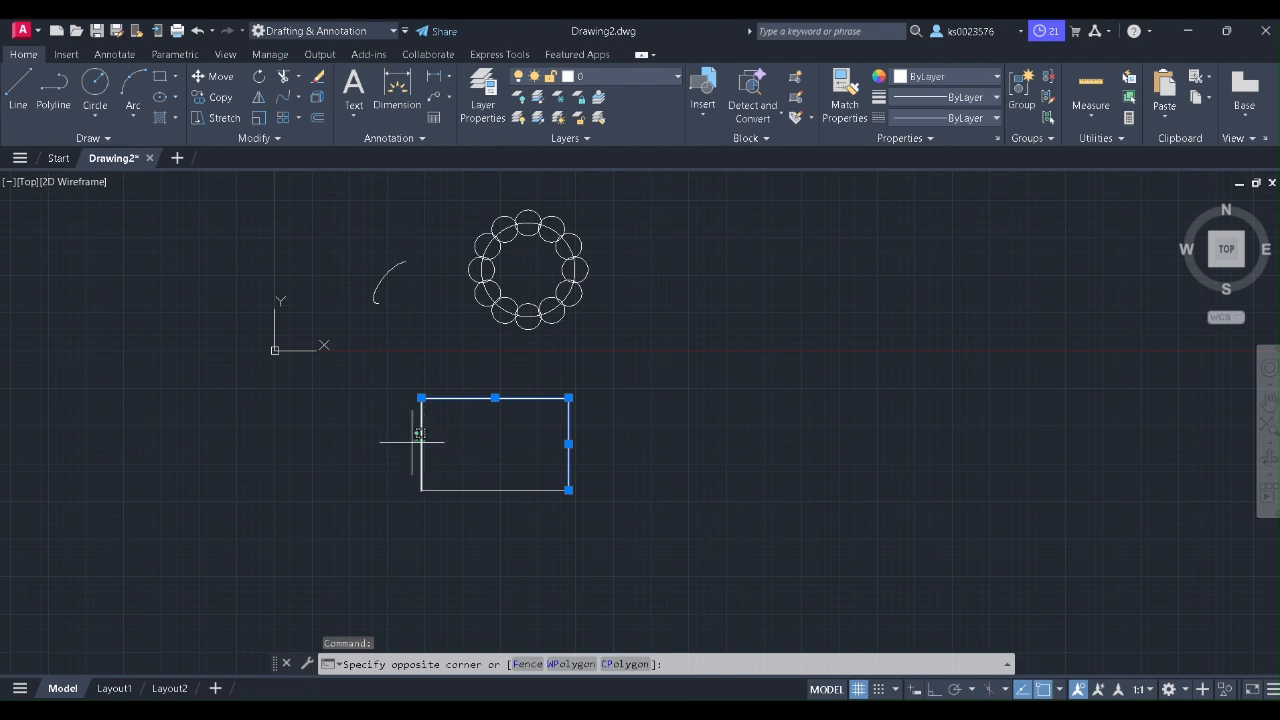
left_click(421, 441)
left_click(473, 470)
left_click(528, 600)
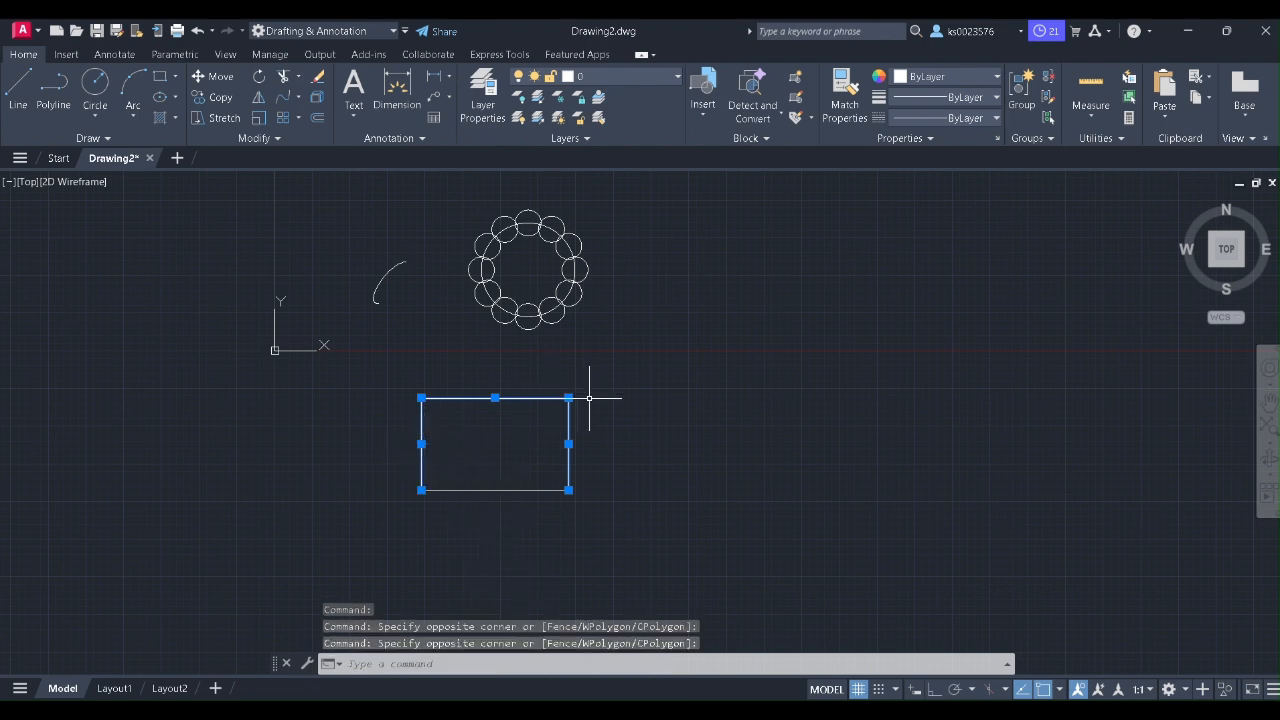
left_click(494, 490)
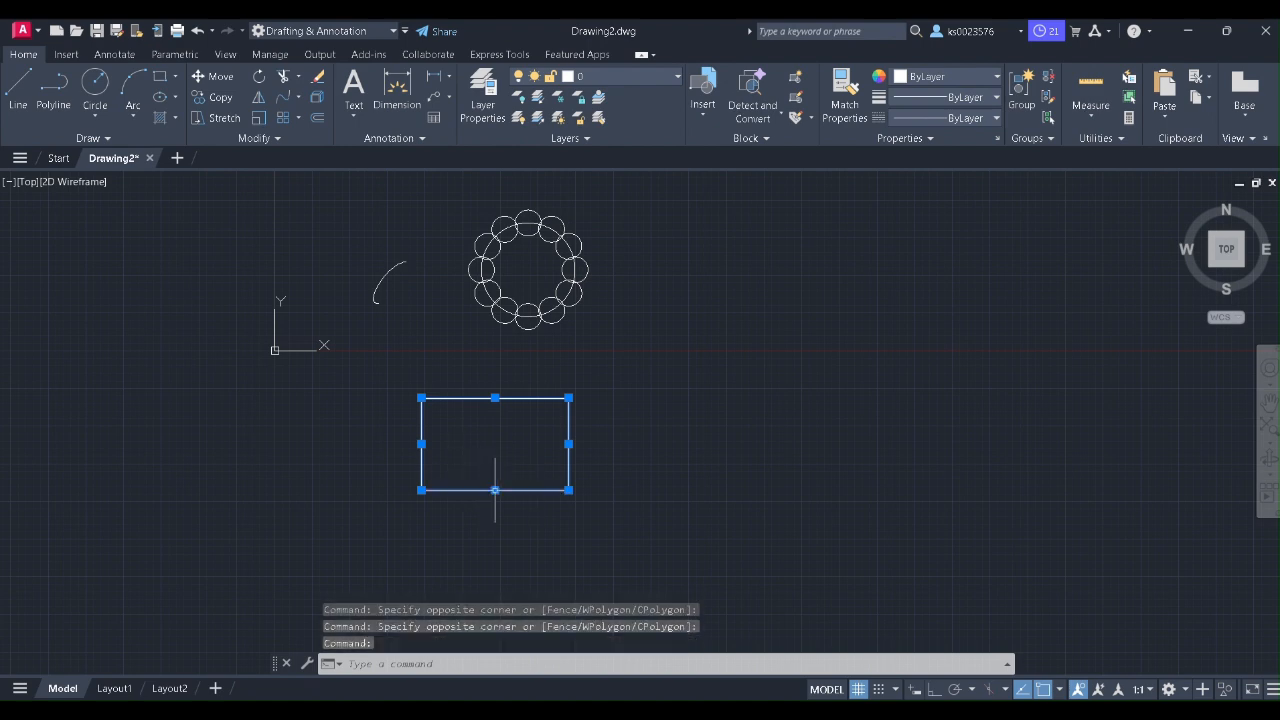
left_click(765, 348)
left_click(401, 557)
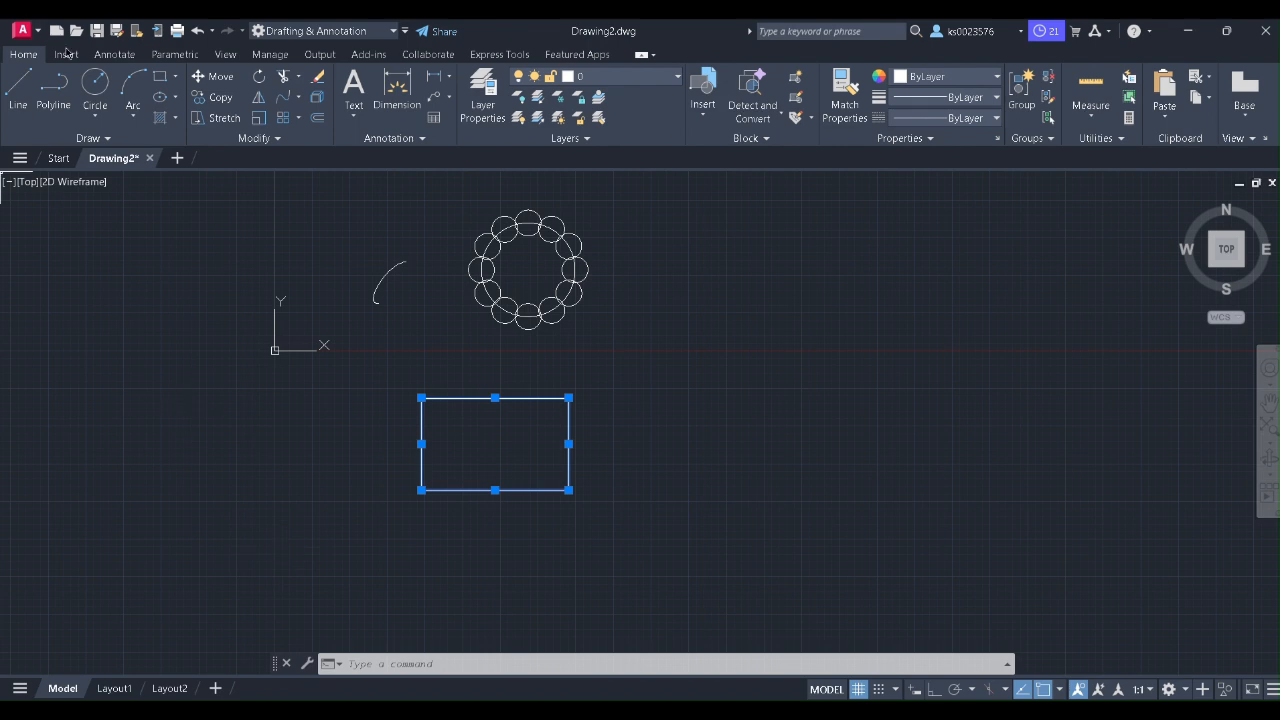
Draw a single, nearly vertical line in the empty area to the right of the ring of circles
left_click(18, 88)
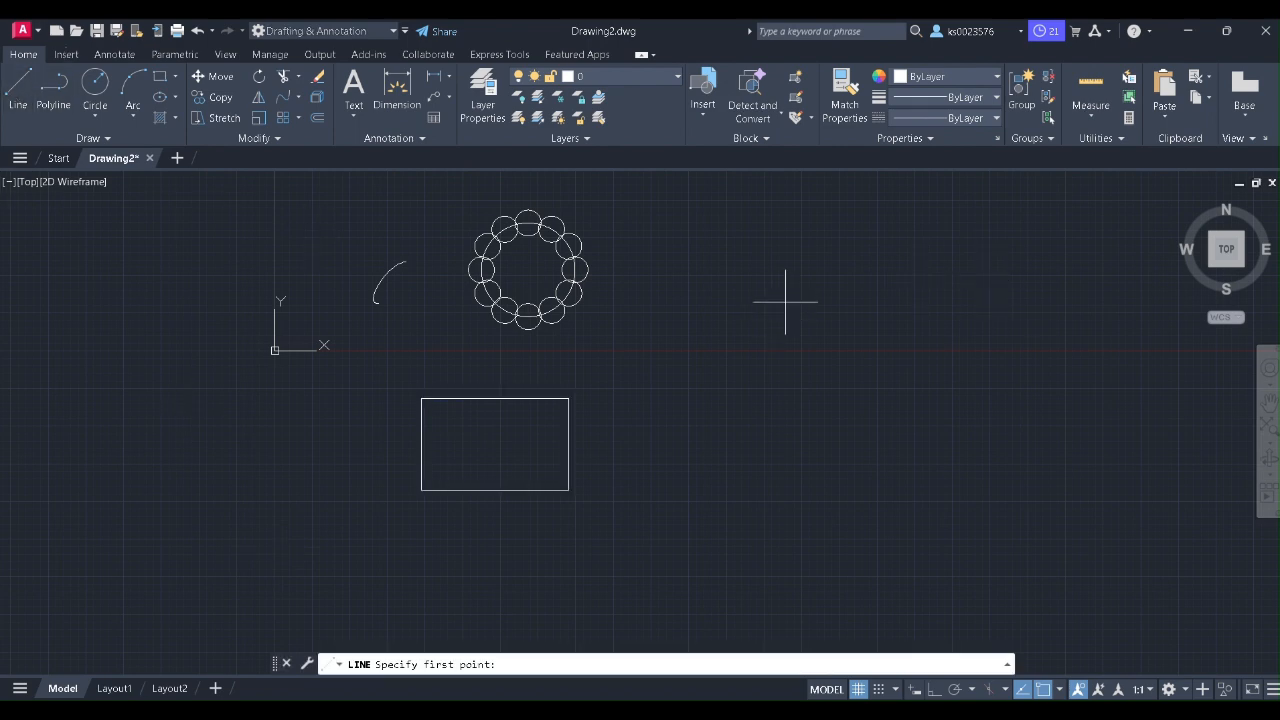
left_click(738, 243)
left_click(745, 458)
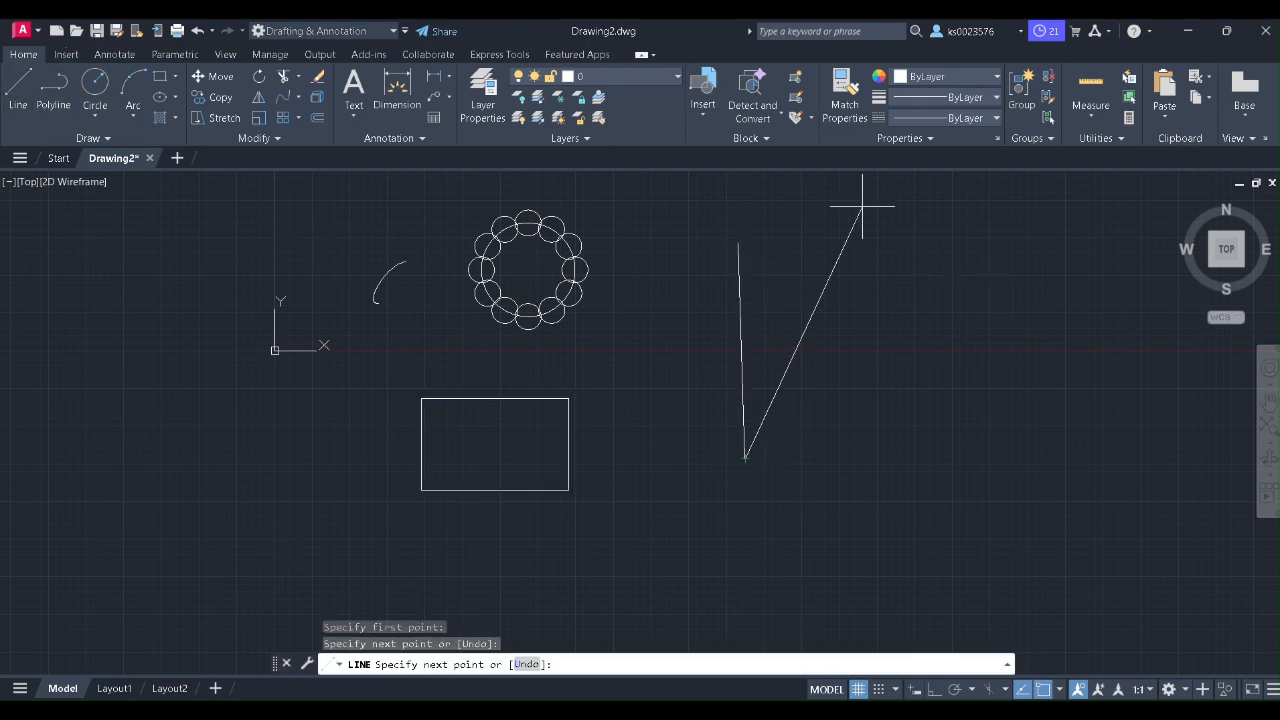
key("Escape")
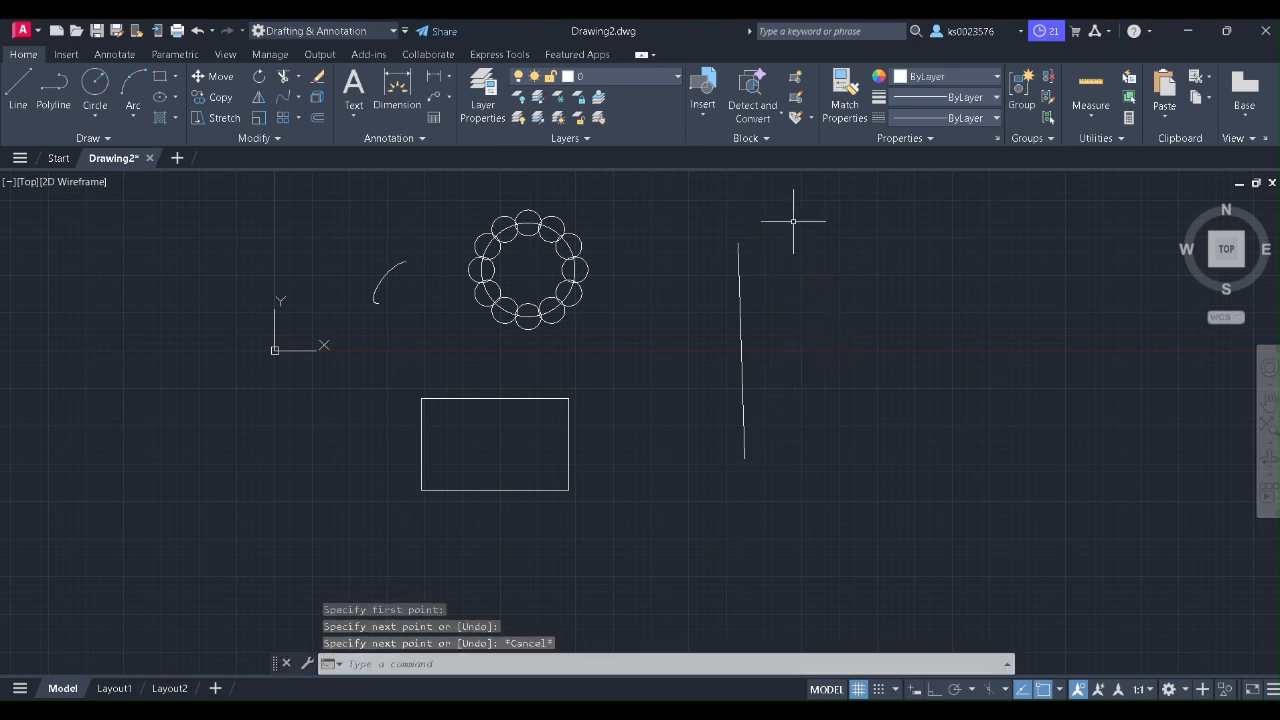
Draw a circle just right of the upper part of the line, and a small rectangle below and to the right of that circle
left_click(95, 85)
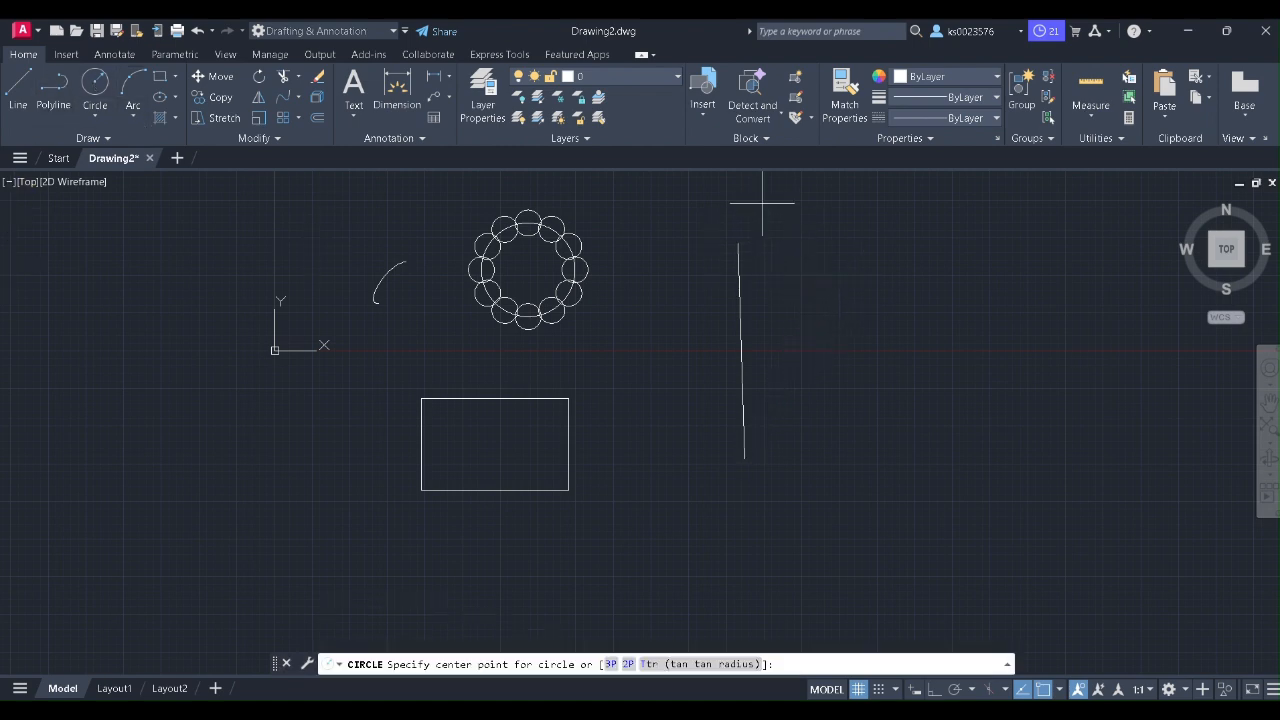
left_click(798, 281)
left_click(837, 288)
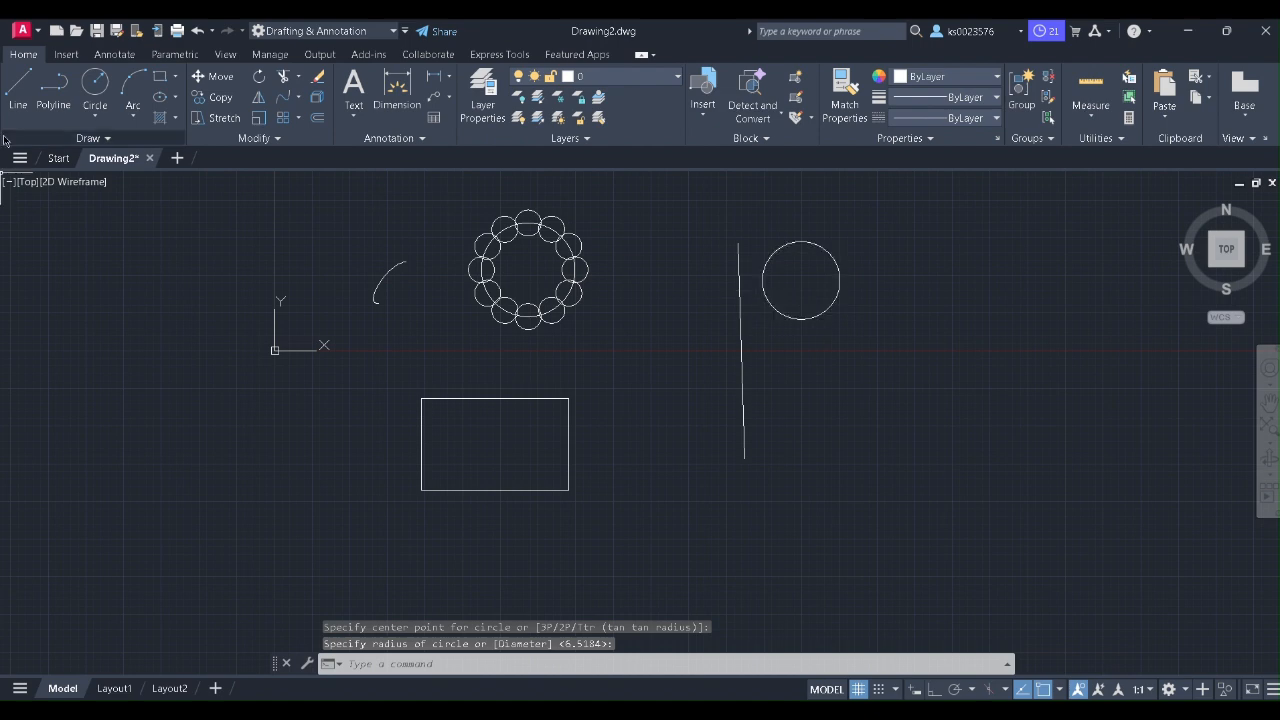
left_click(162, 78)
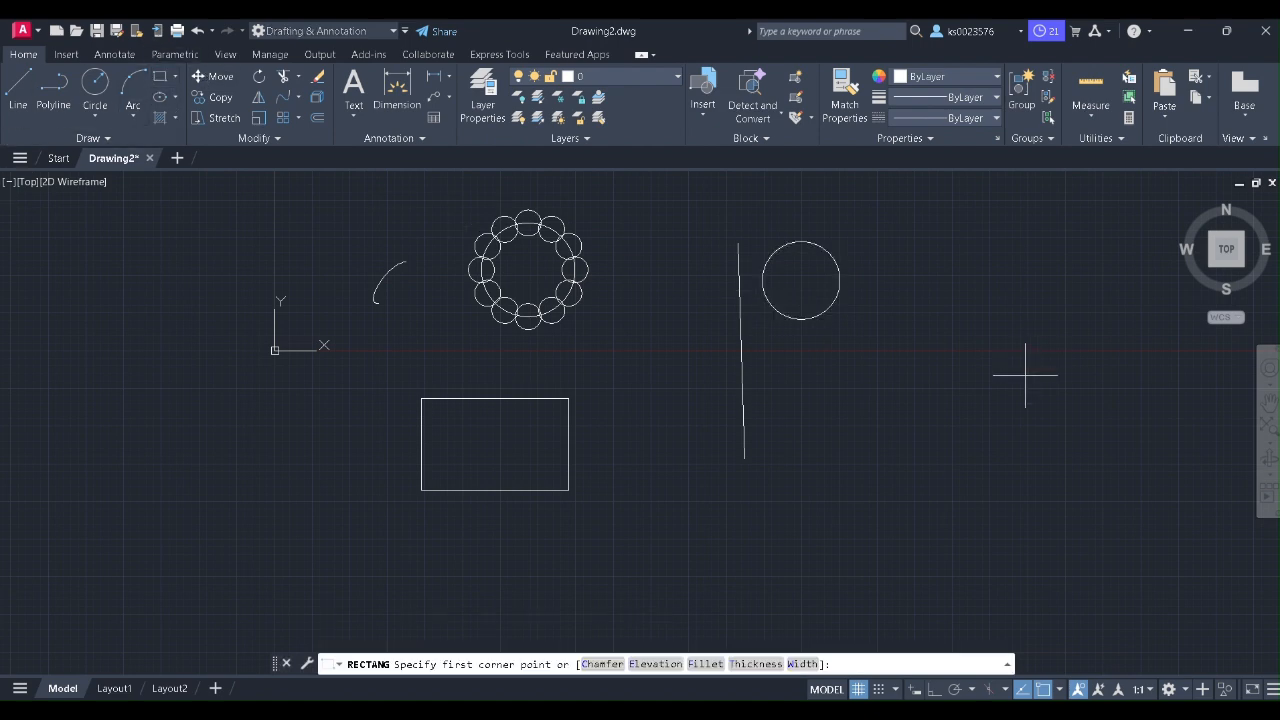
left_click(874, 354)
left_click(978, 431)
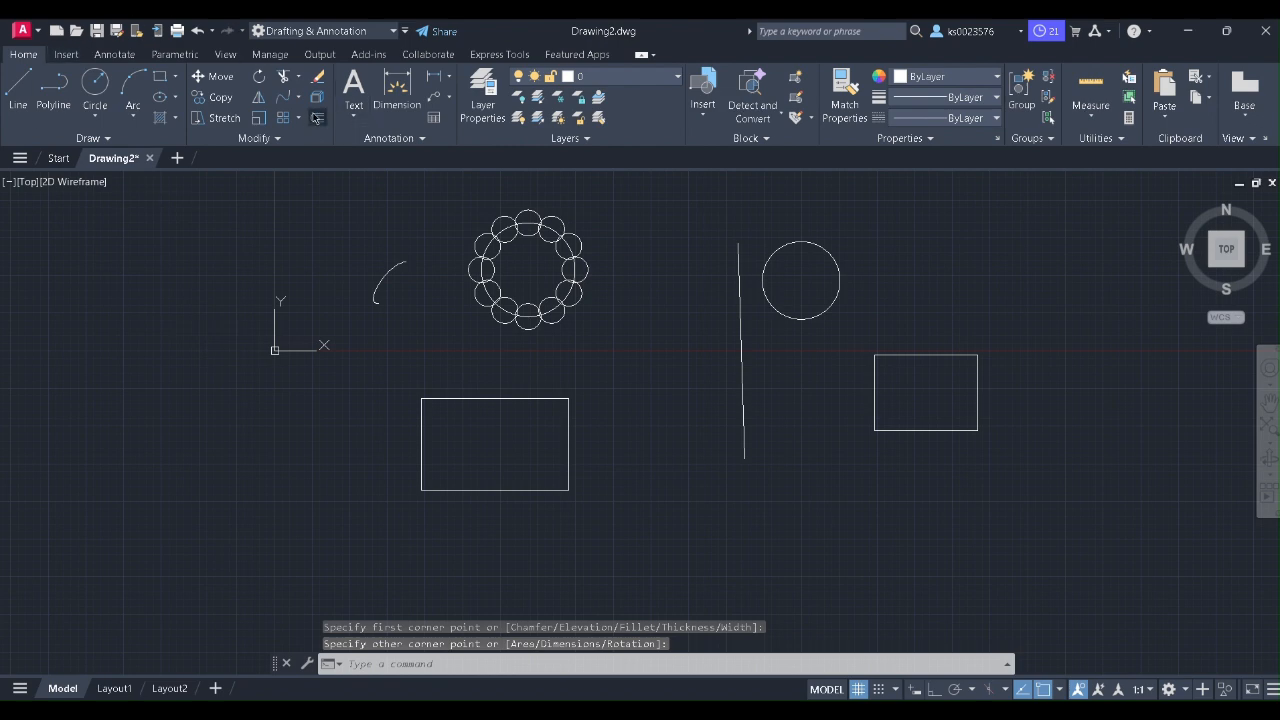
Offset the nearly vertical line by a distance of 2 to its right side
left_click(317, 118)
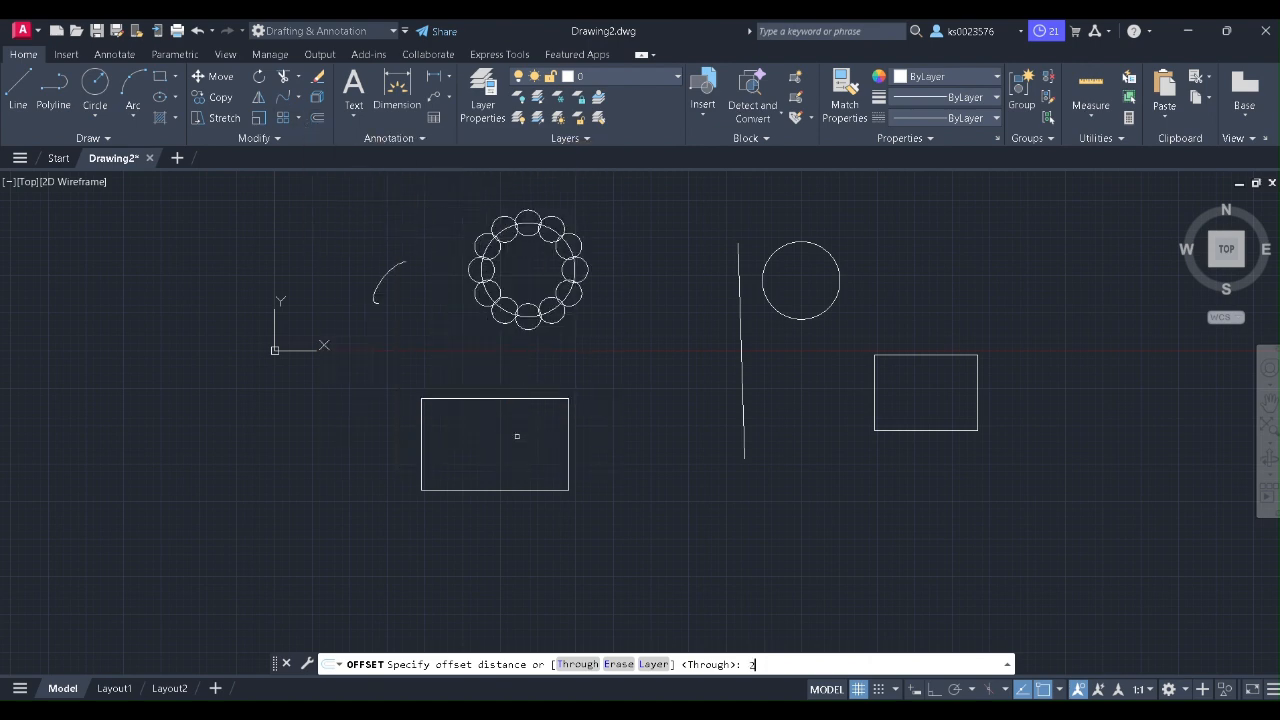
key("Return")
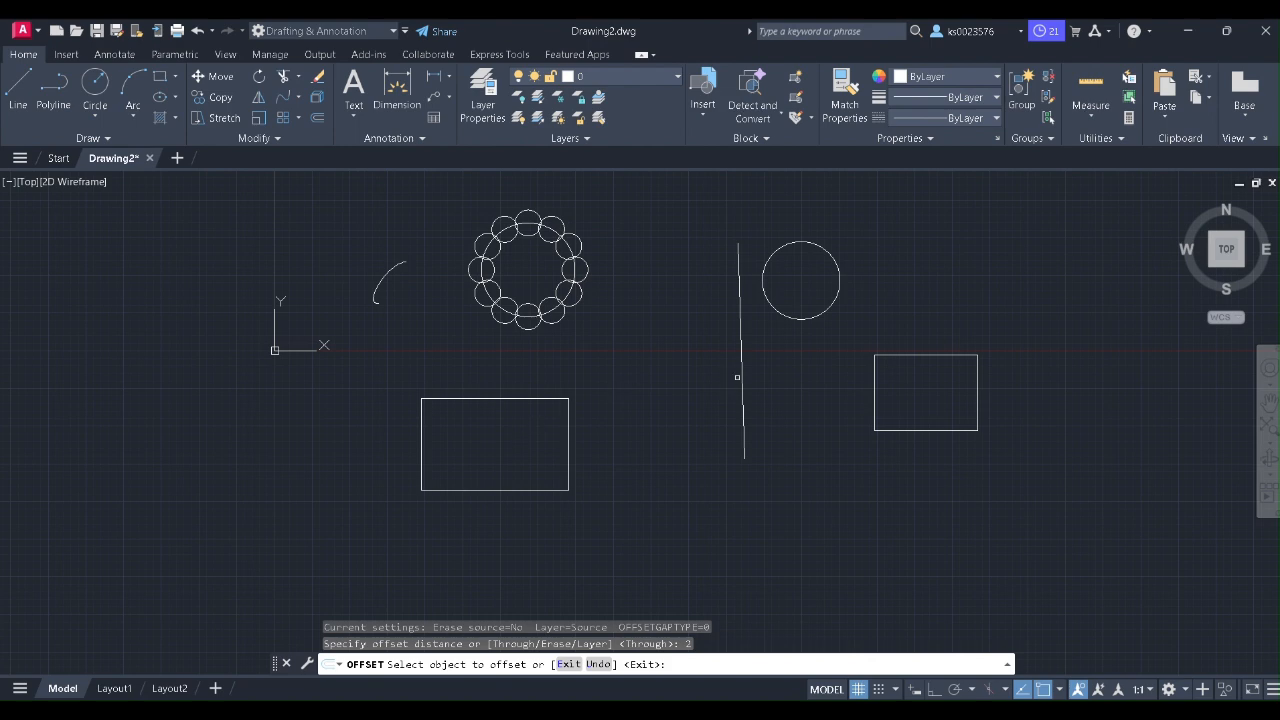
left_click(741, 379)
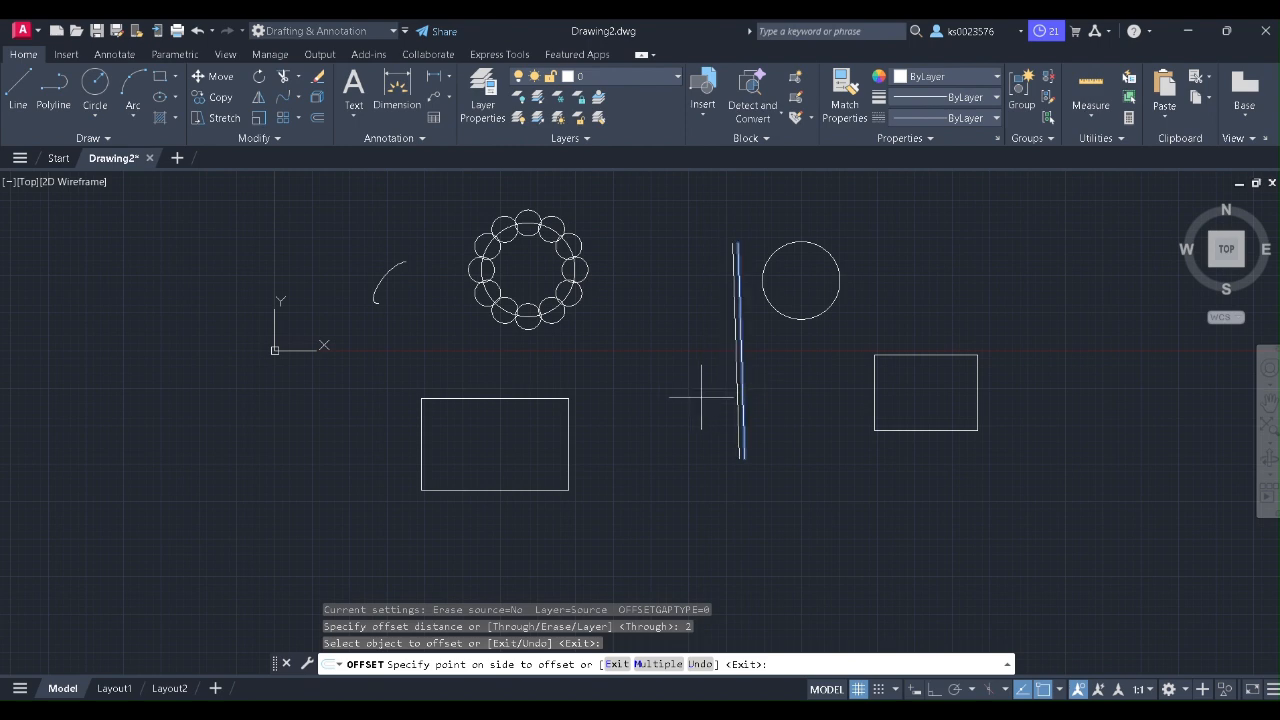
left_click(819, 360)
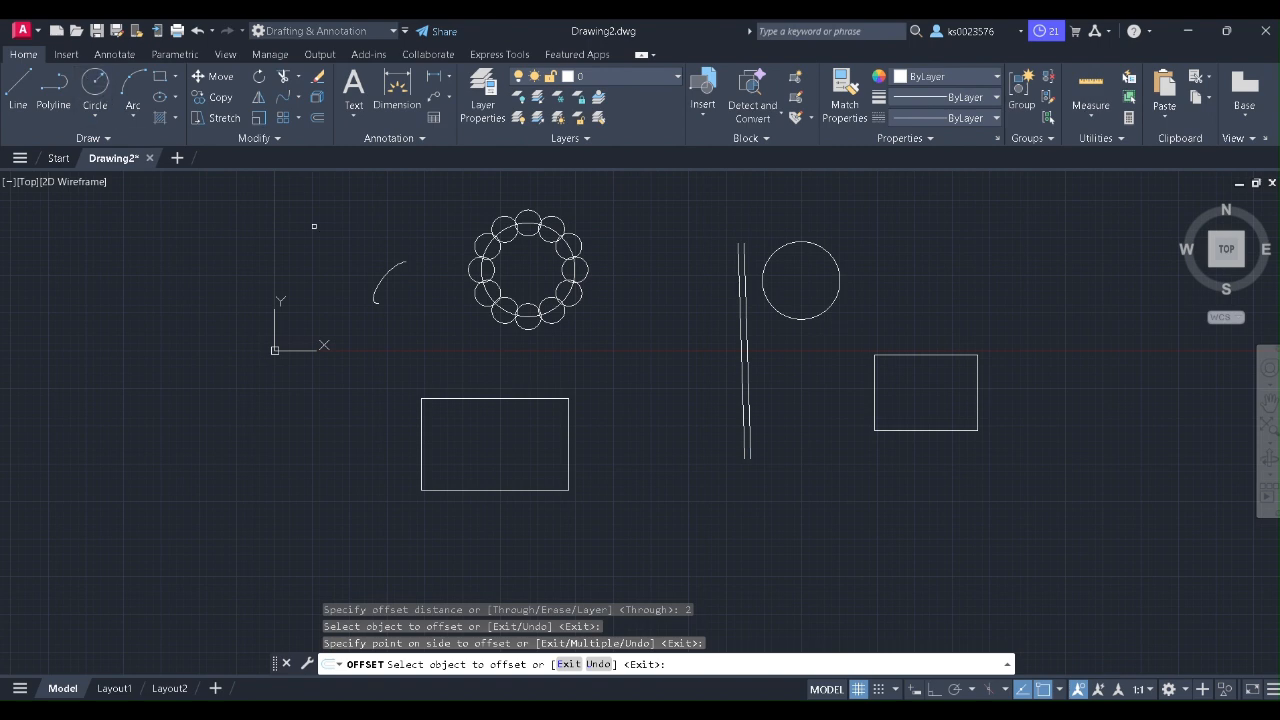
Offset the circle beside the line inward and the small rectangle outward, both by a distance of 5
left_click(316, 119)
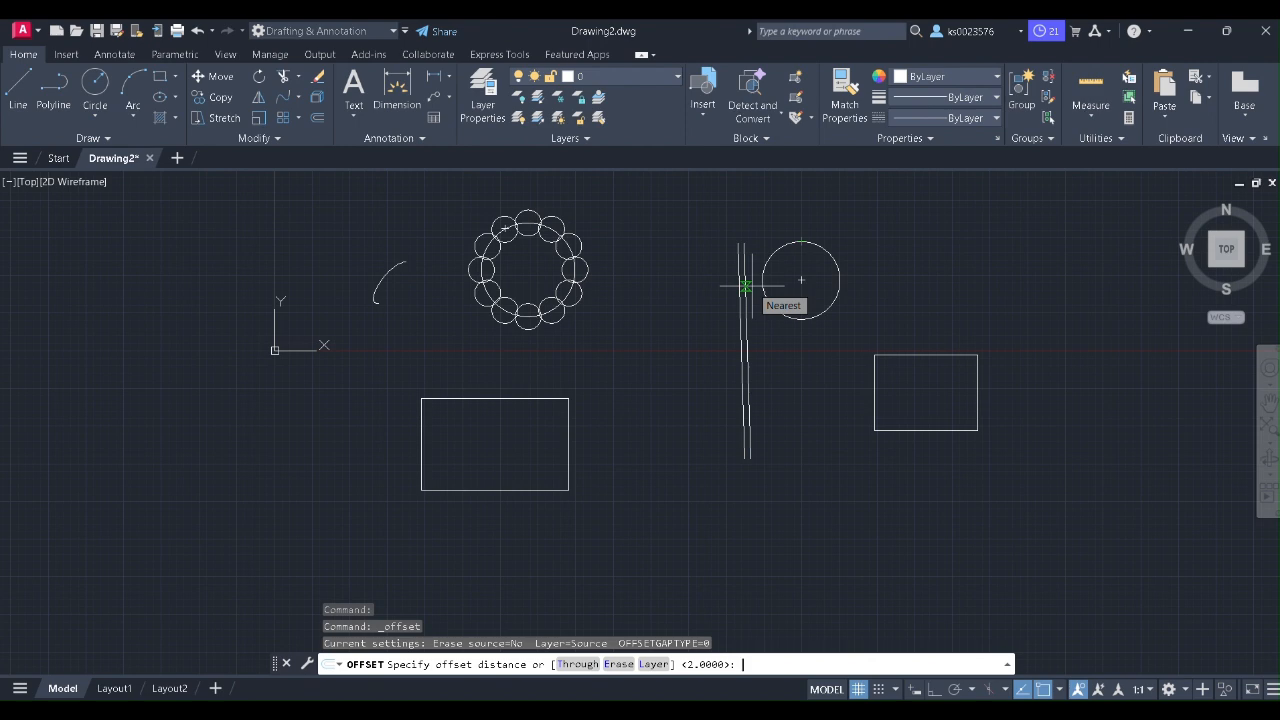
key("Return")
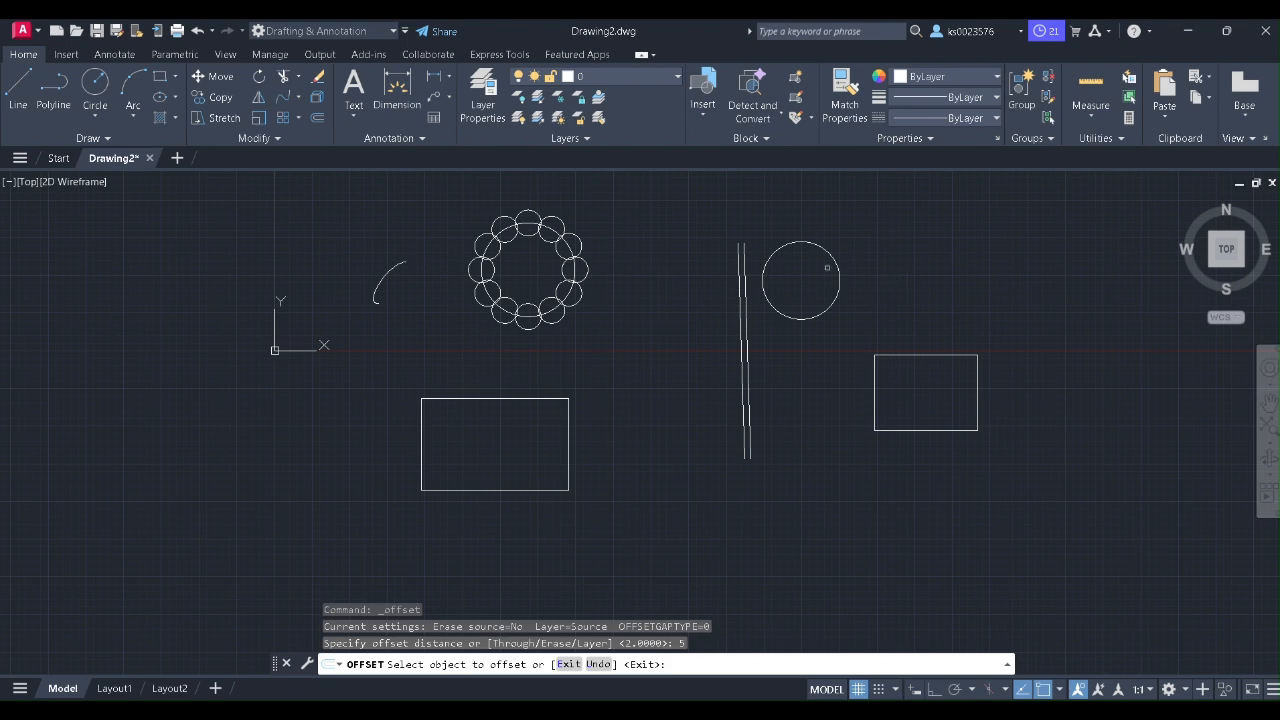
left_click(830, 306)
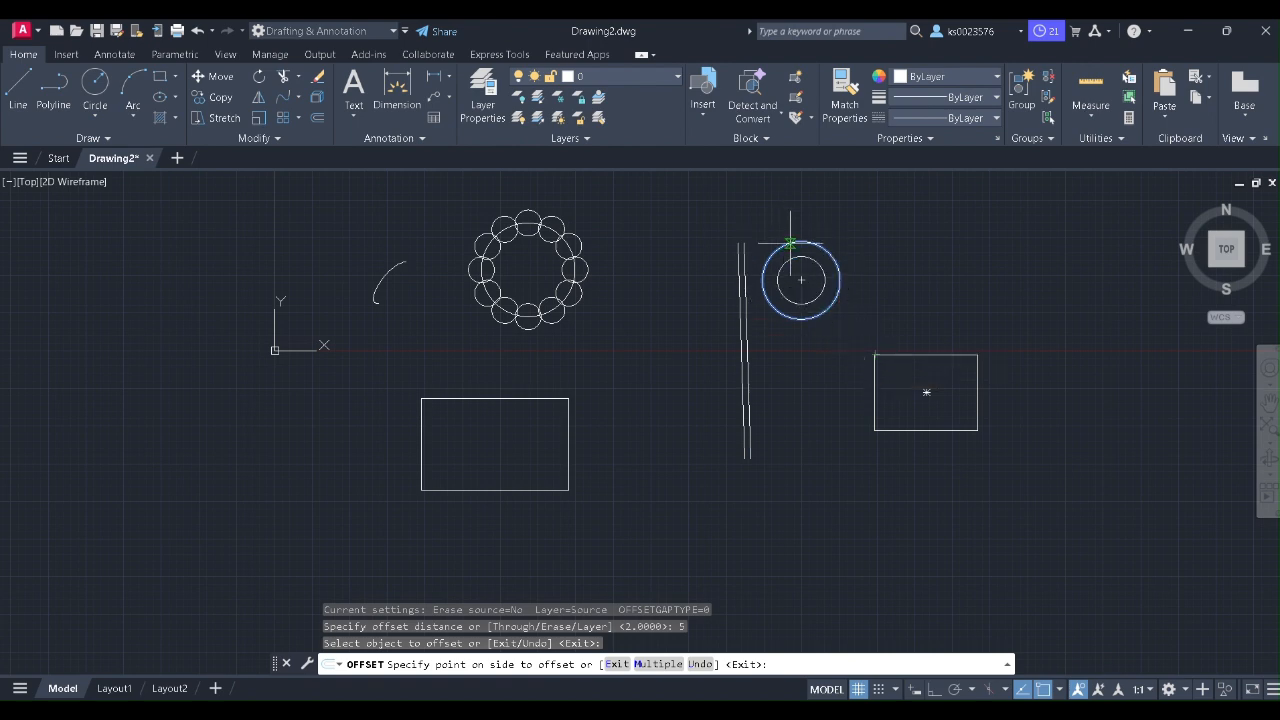
left_click(801, 279)
left_click(921, 355)
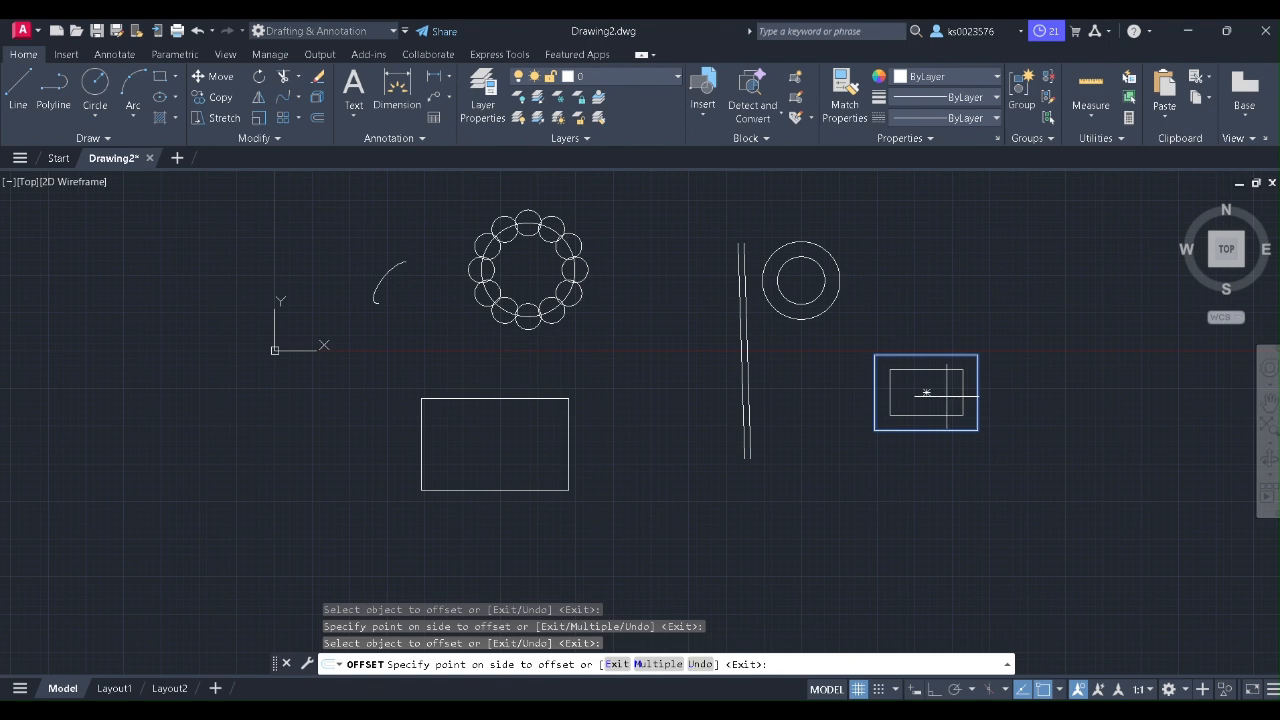
left_click(941, 313)
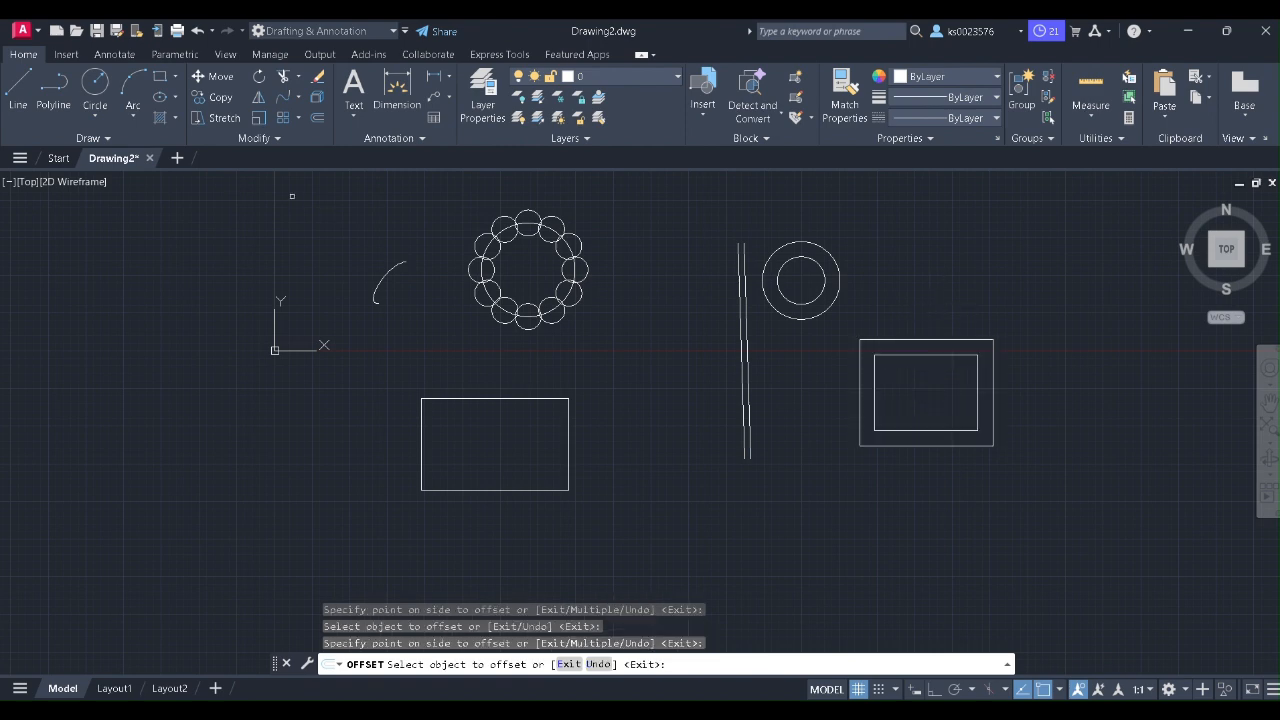
left_click(279, 140)
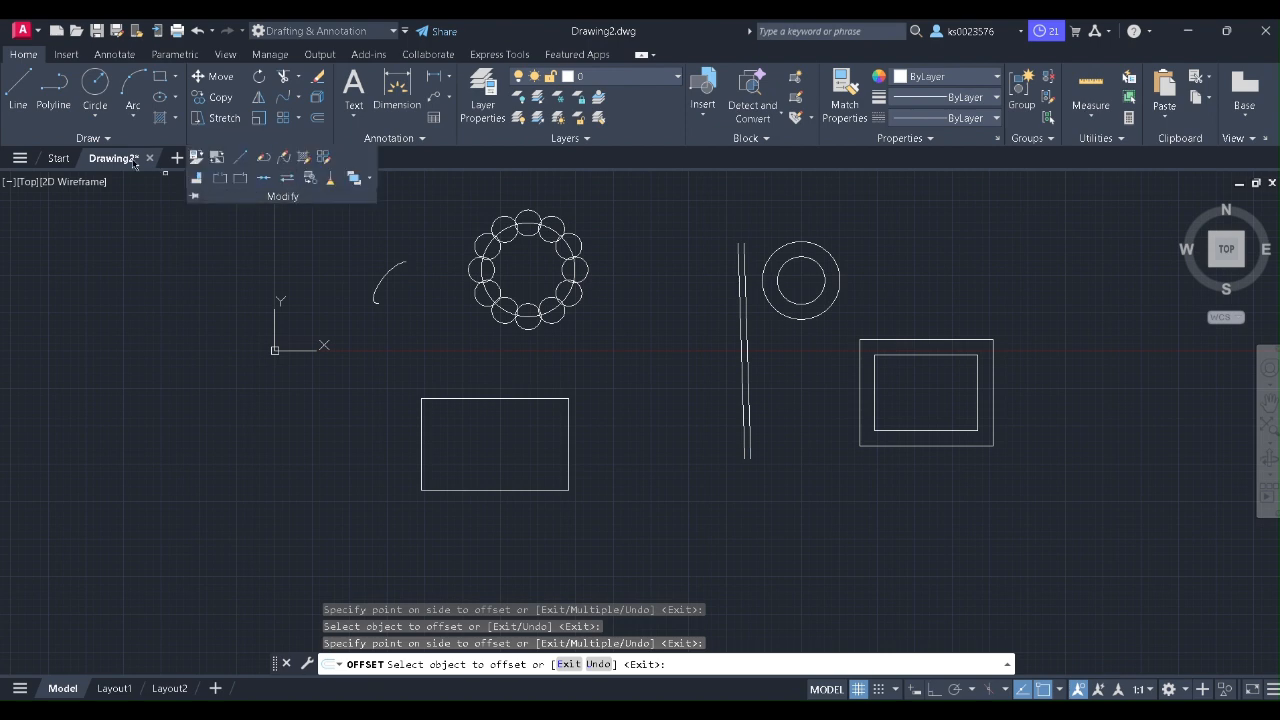